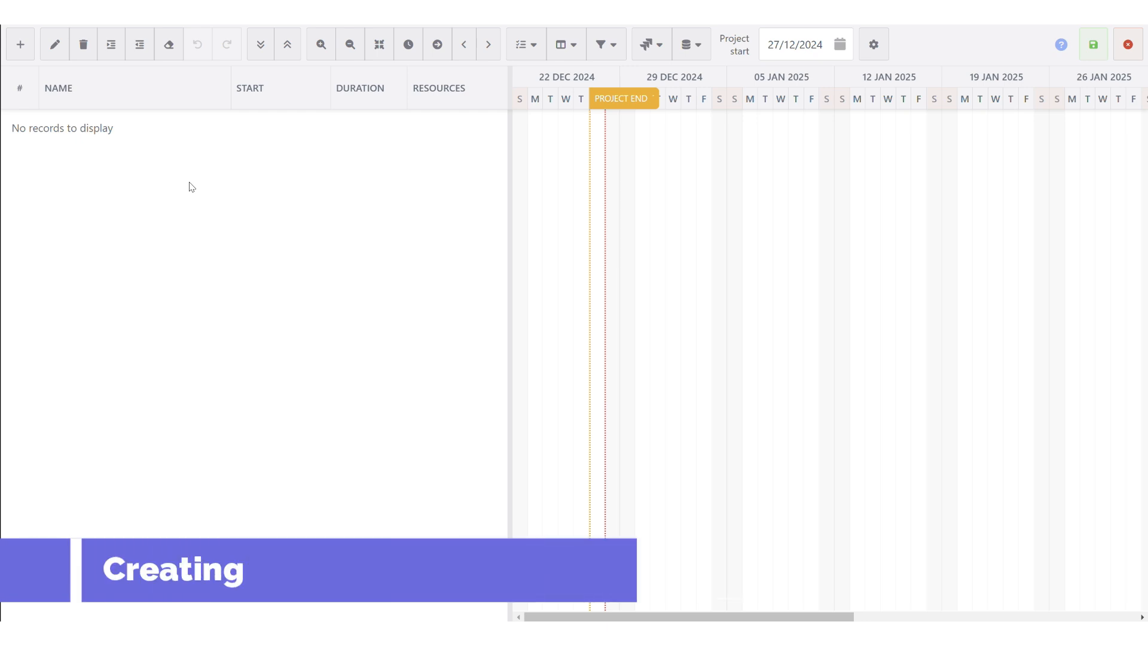
Step: Add five new tasks to the empty Gantt chart
click(19, 54)
click(19, 53)
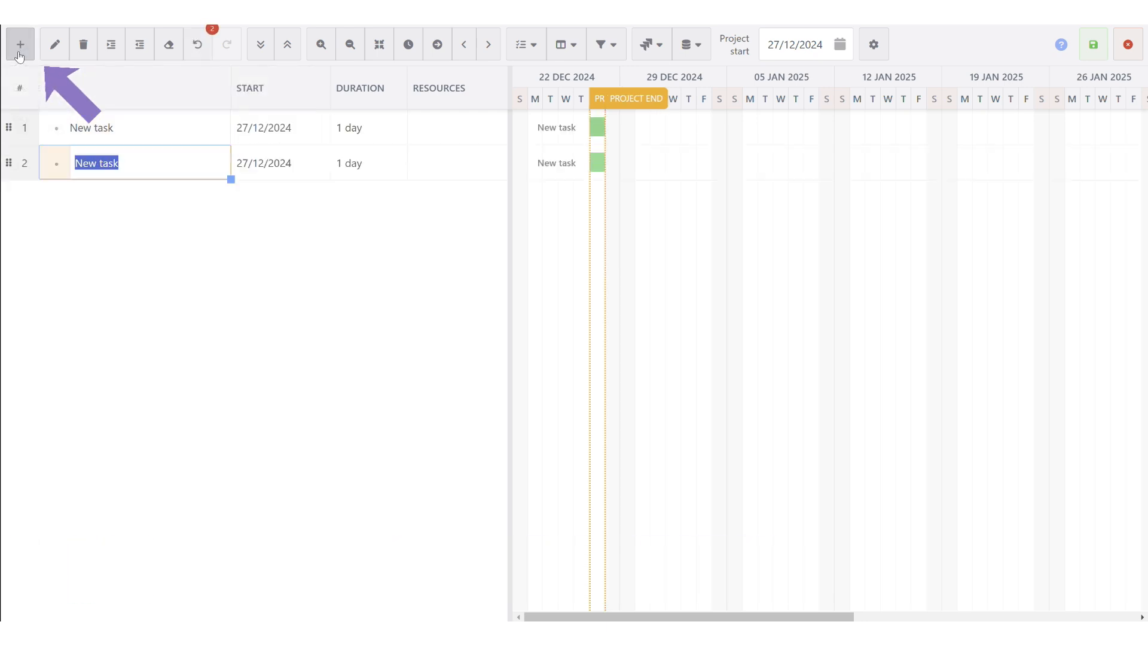
click(19, 54)
click(19, 54)
click(20, 53)
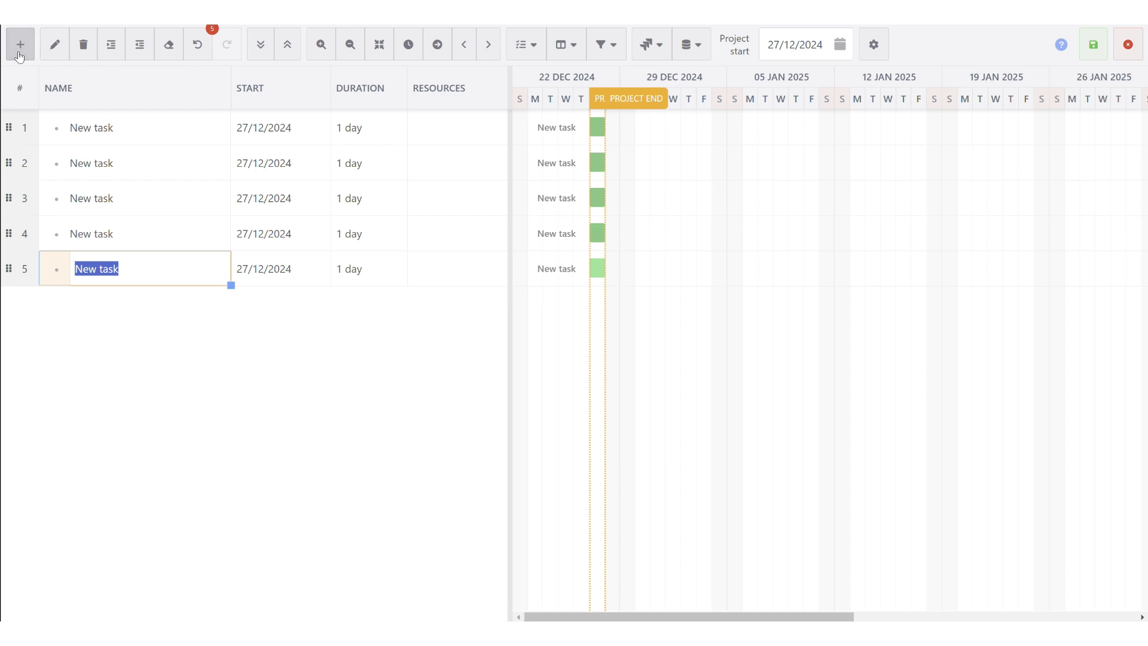
Step: Rename the five tasks in order as Epic, Task, Sub-task, Sub-task and Sub-task
click(100, 131)
text(Epic)
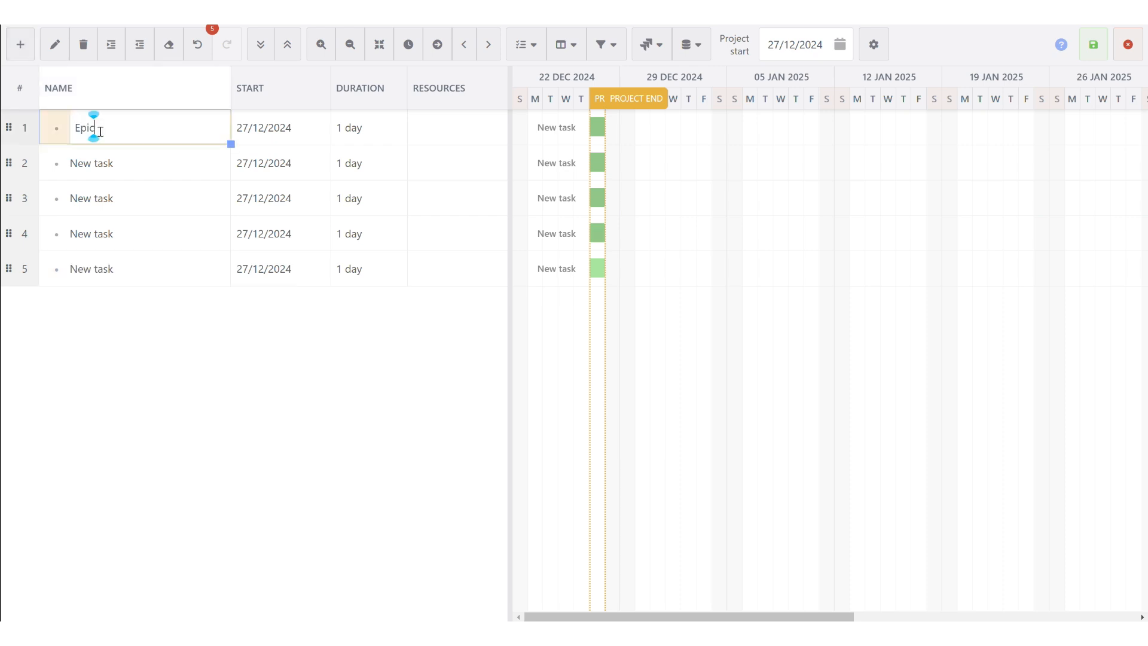
click(88, 163)
text(Task)
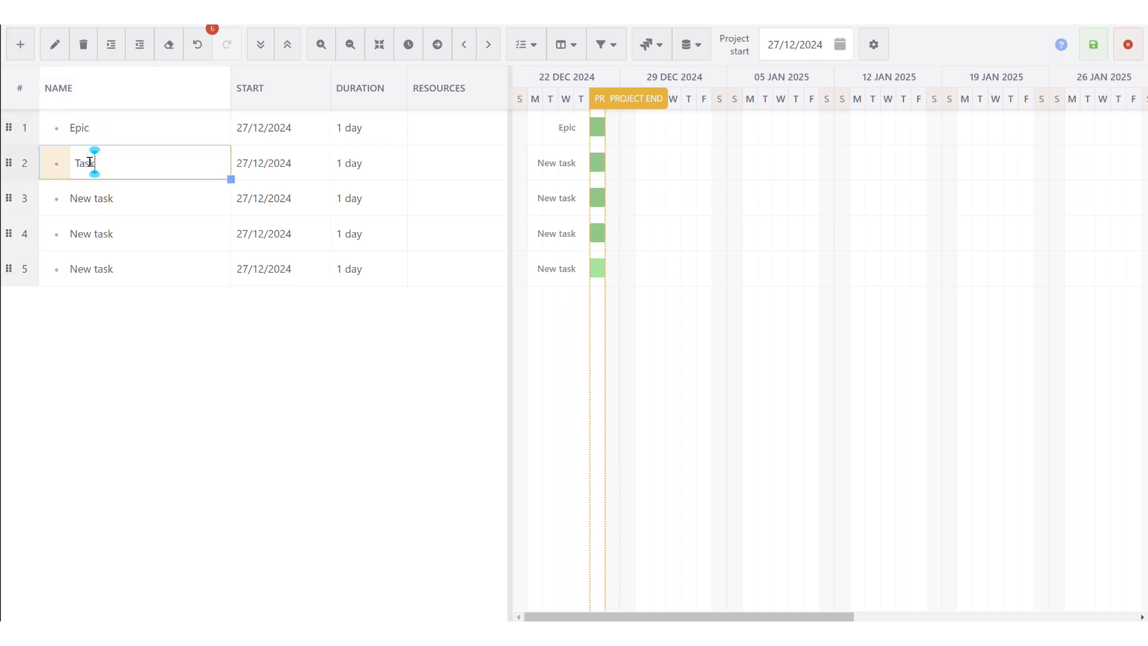
click(91, 199)
text(Sub-task)
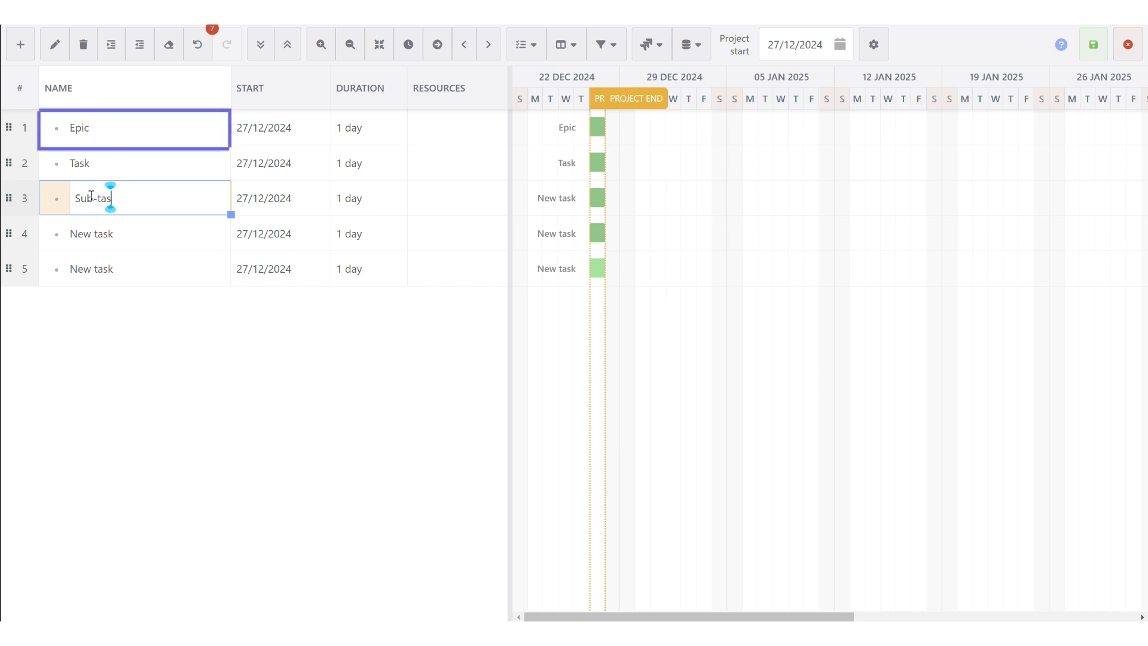
click(92, 233)
text(Sub-task)
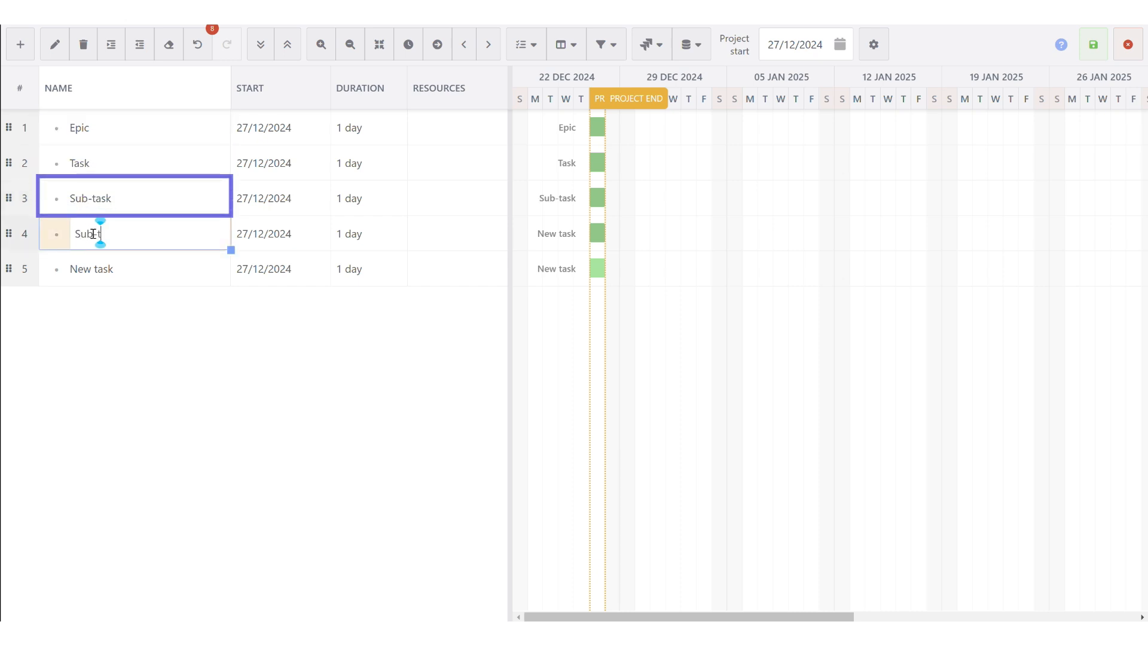
click(91, 270)
text(Sub-ta)
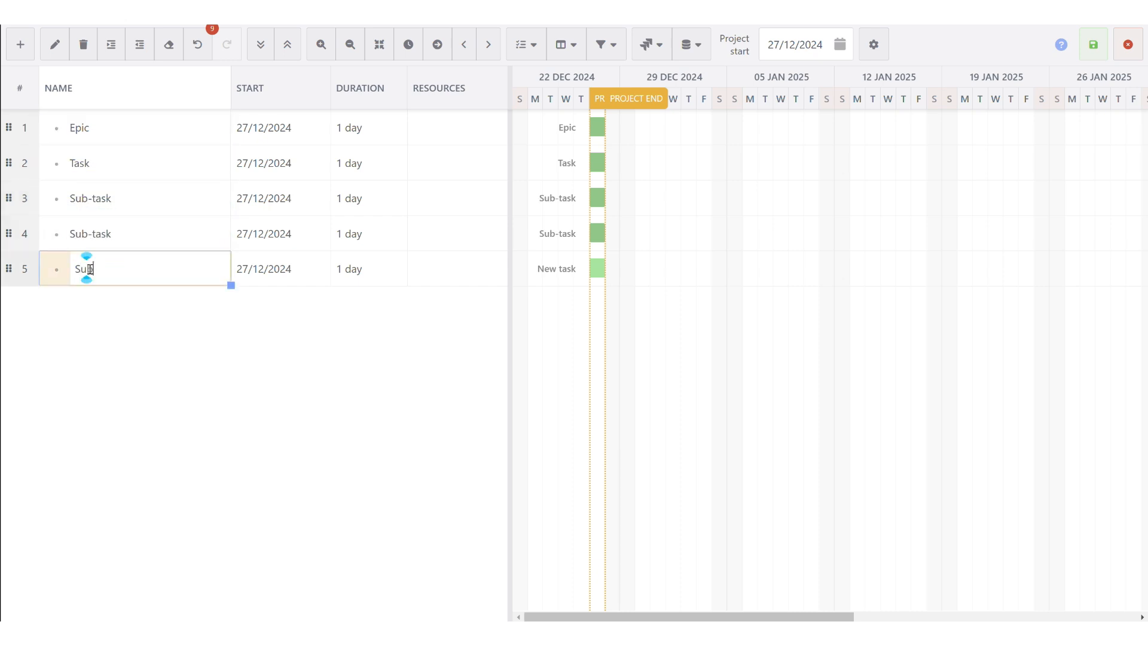
text(sk)
click(145, 334)
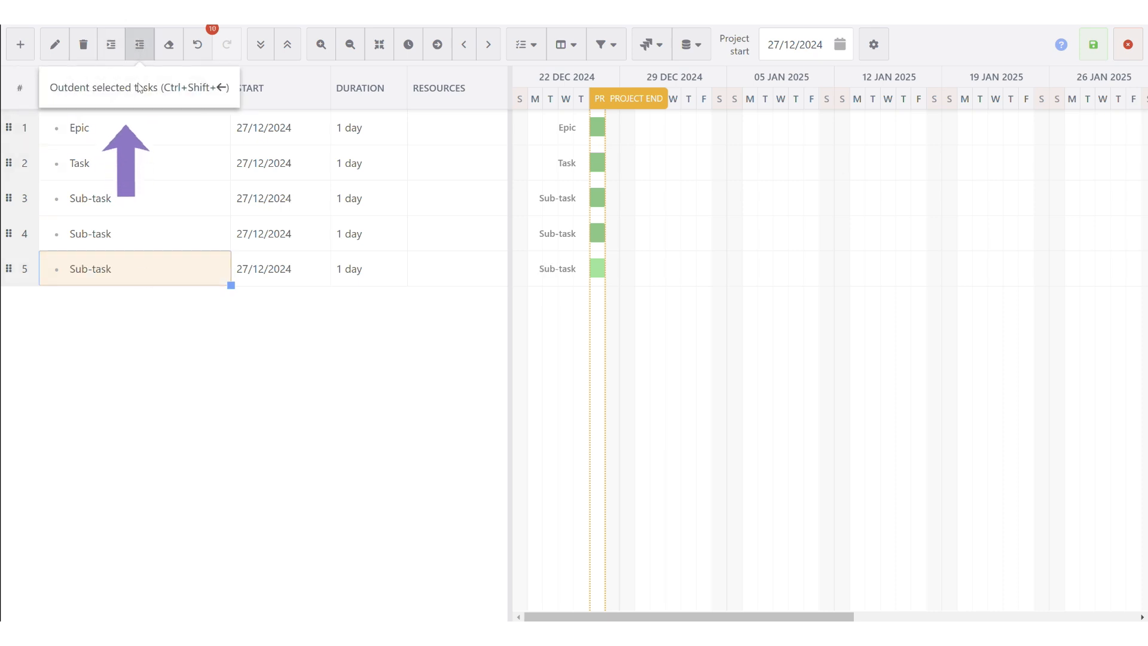
Step: Indent Task one level under Epic, and indent the three Sub-task rows two levels so they sit under Task
click(128, 171)
click(117, 54)
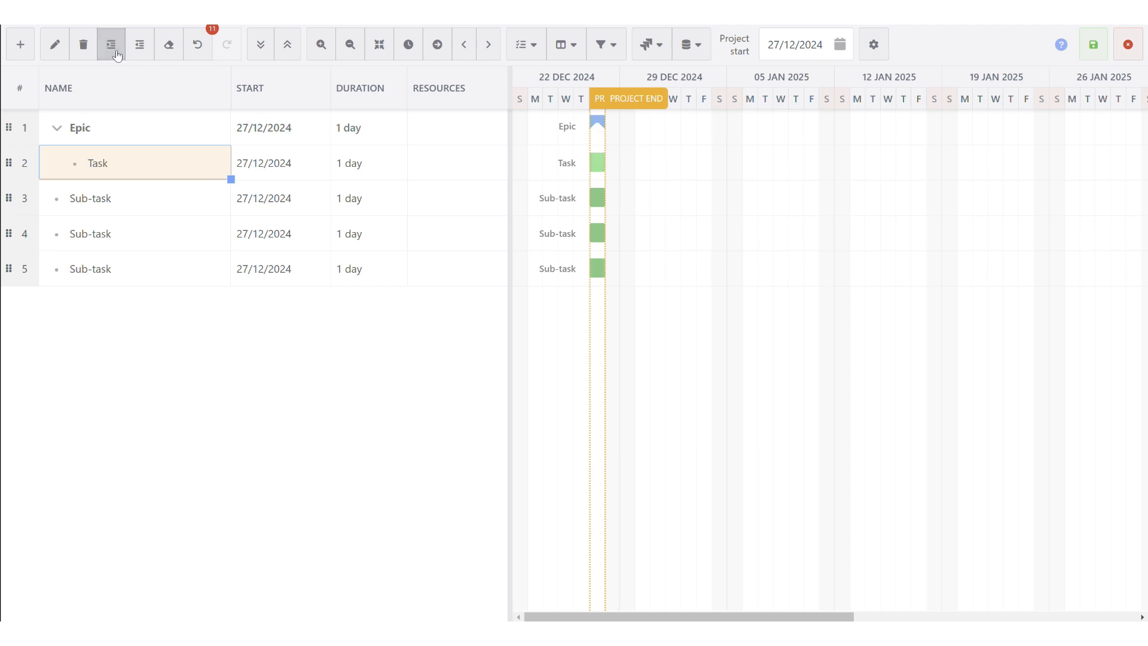
click(133, 196)
shift+click(135, 276)
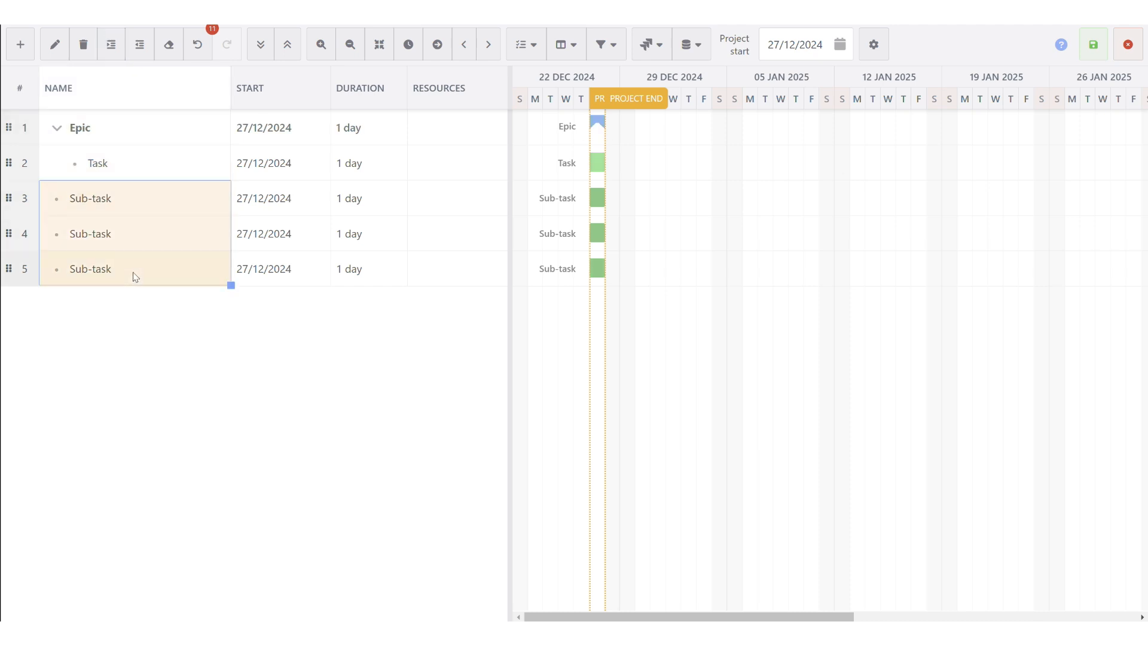
click(112, 51)
click(112, 52)
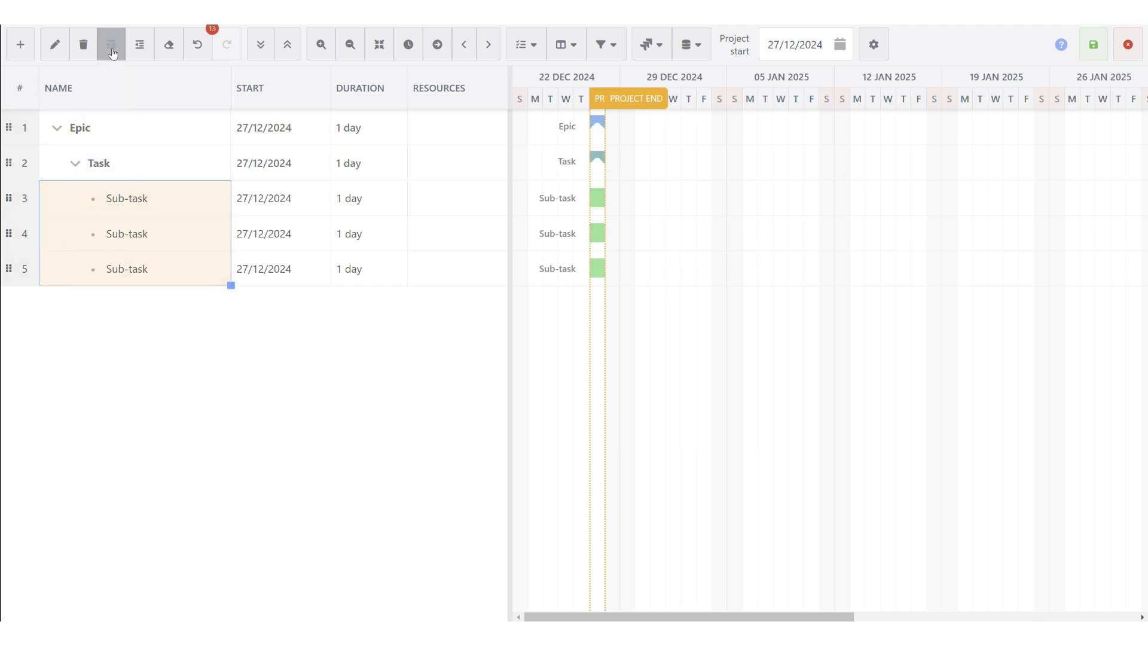
Step: Add another subtask under Task and name it Sub-task
click(160, 174)
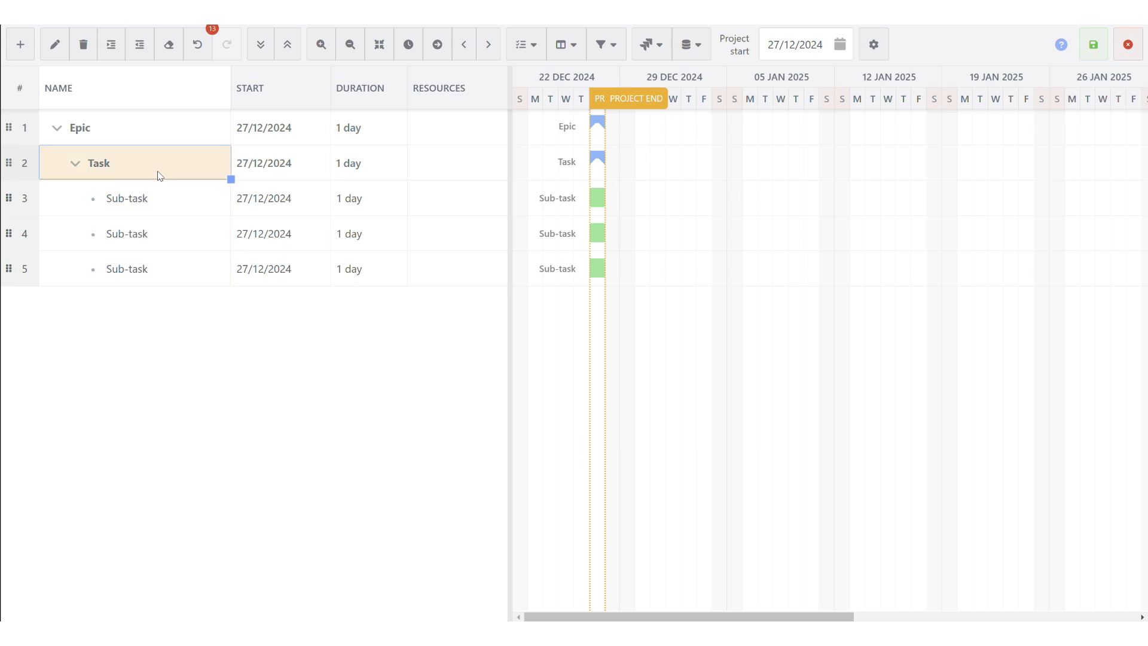
right_click(159, 175)
mouse_move(230, 318)
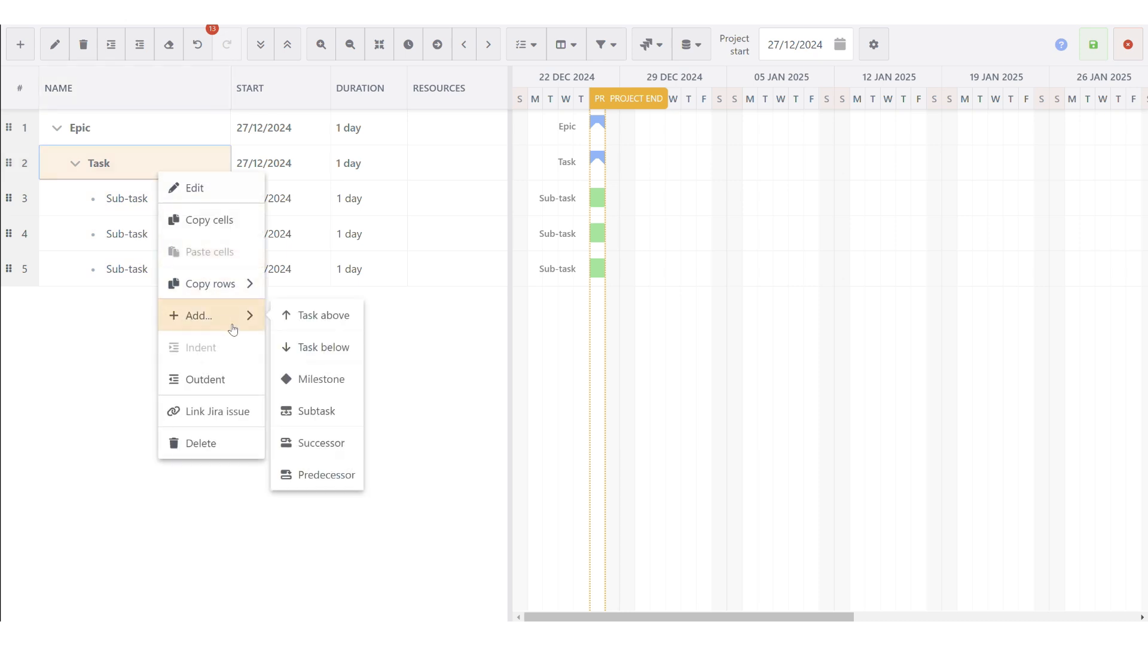
click(326, 412)
double_click(153, 200)
text(Sub-task)
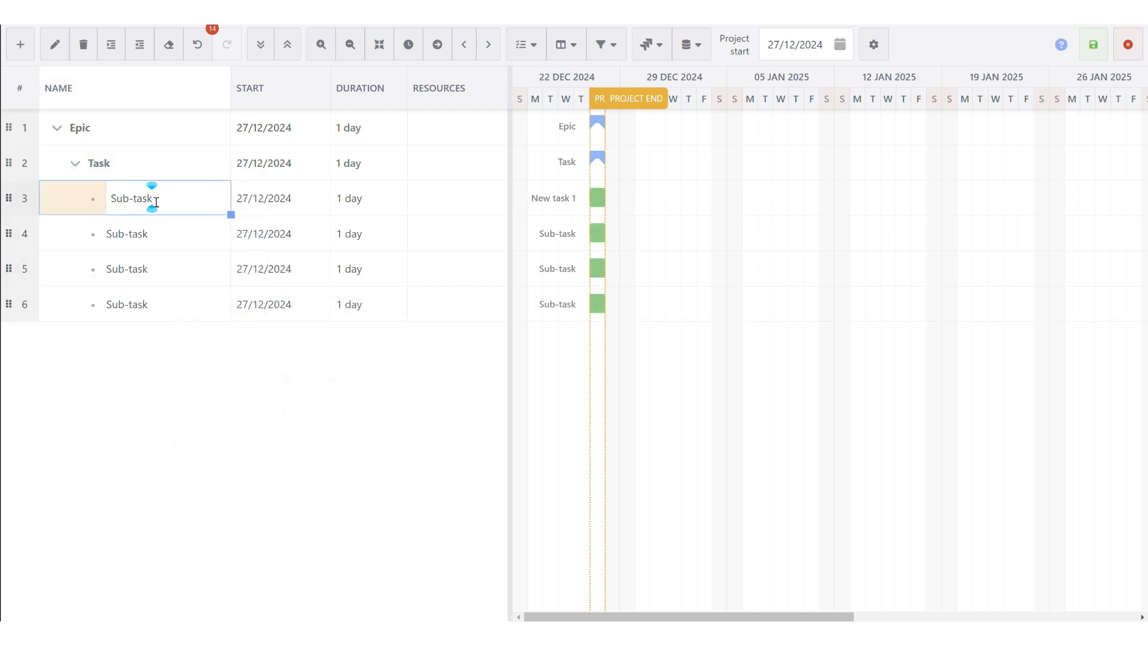
click(213, 370)
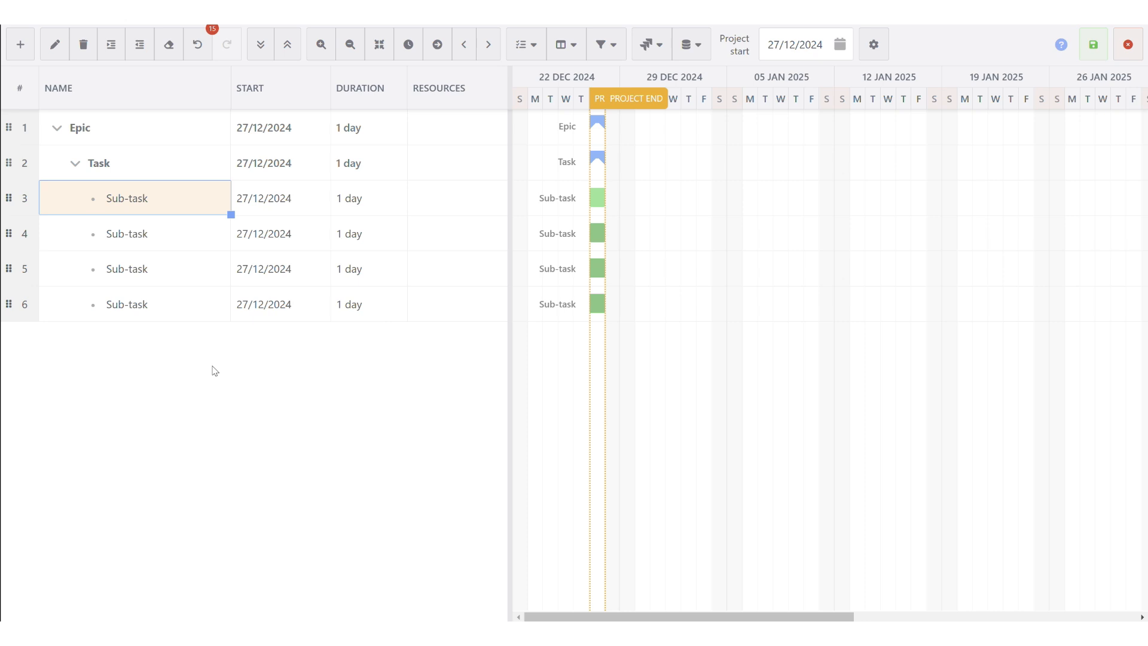
Step: Try deleting the sub-task in row 3, undoing and redoing the deletion, and undo it again
click(83, 48)
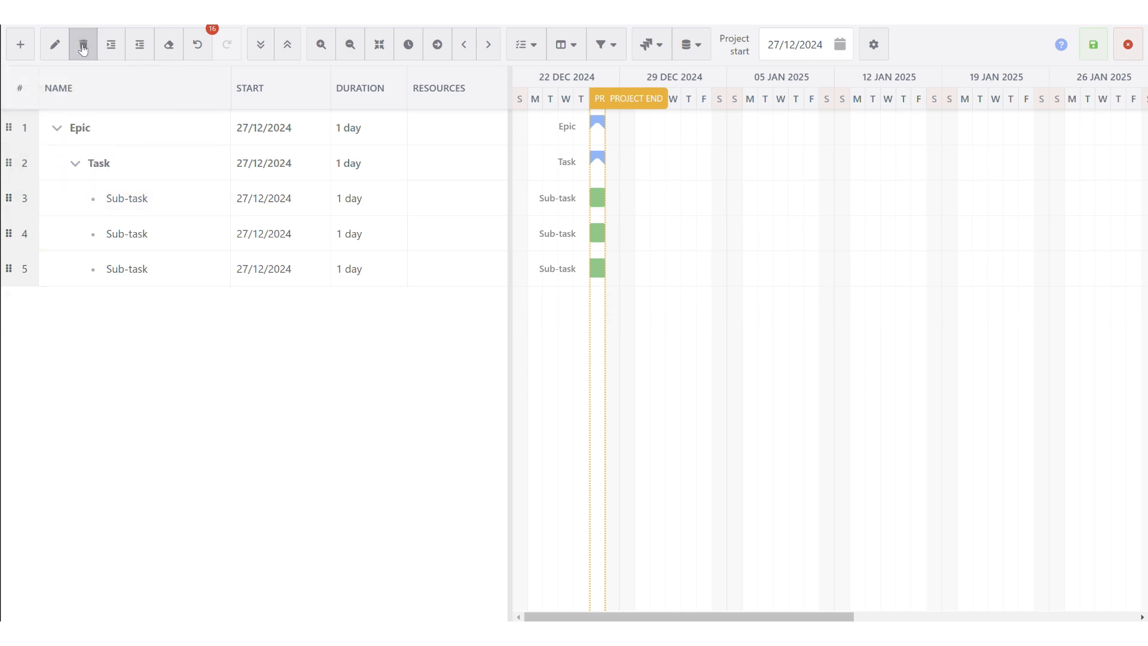
click(198, 45)
click(228, 44)
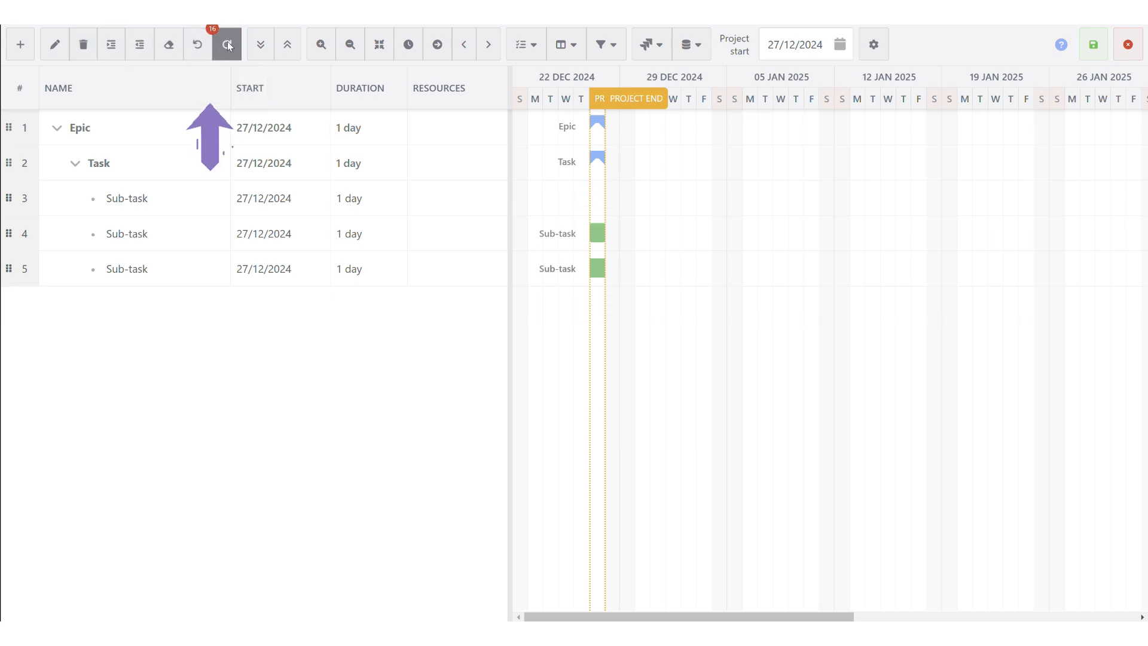
click(198, 46)
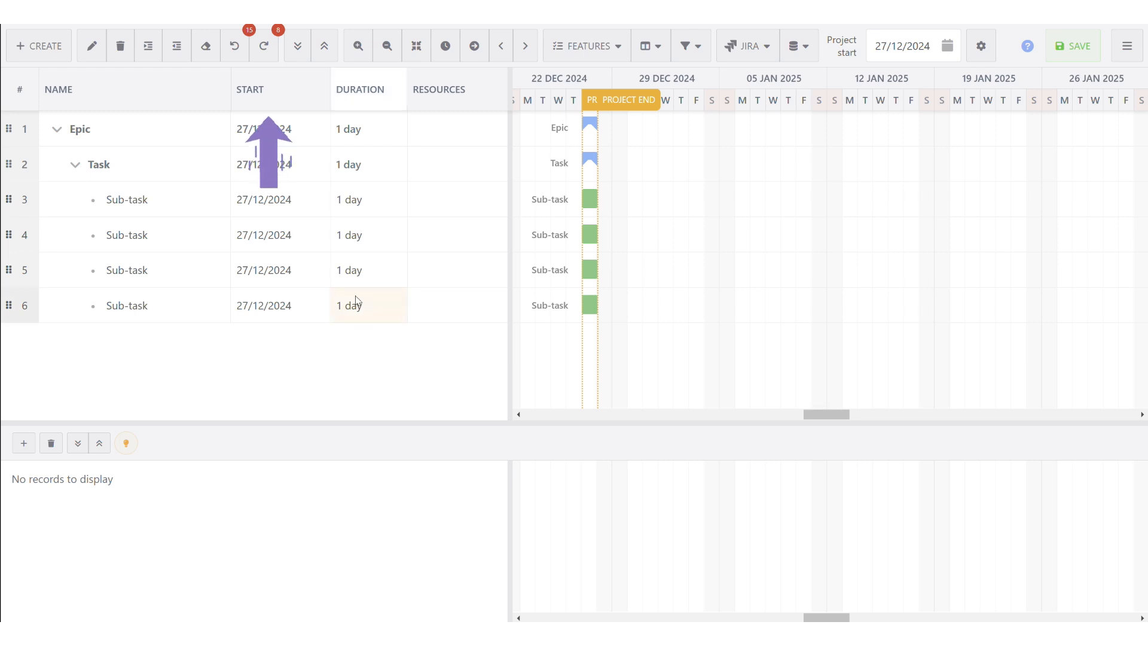
Step: Add the Finish column to the task table
right_click(292, 100)
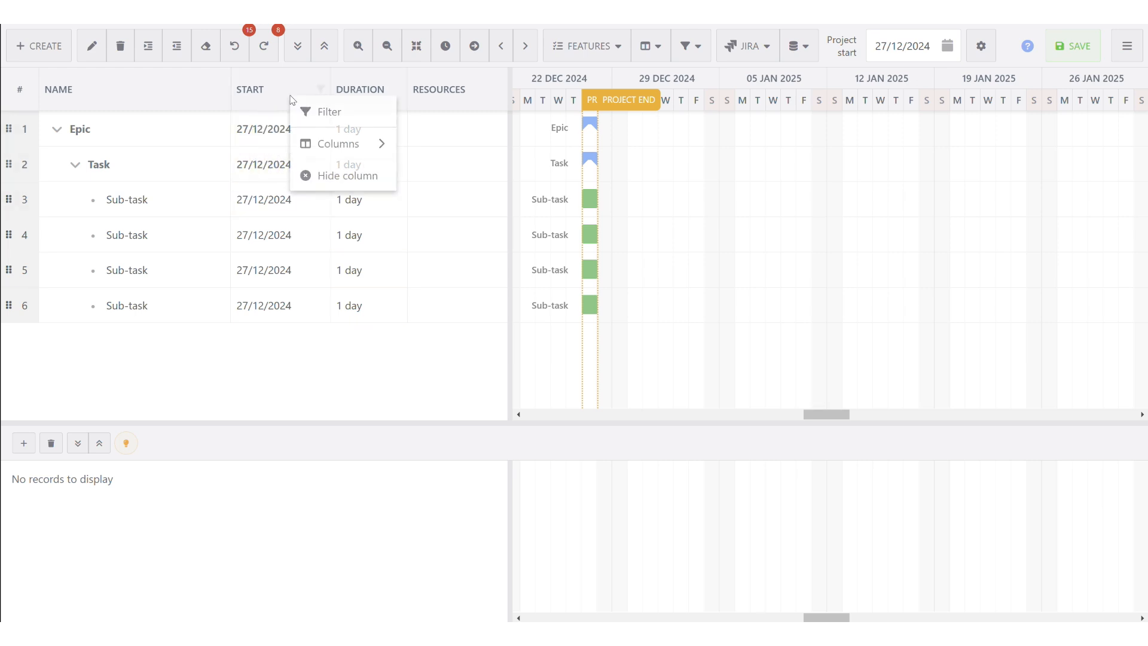
mouse_move(364, 147)
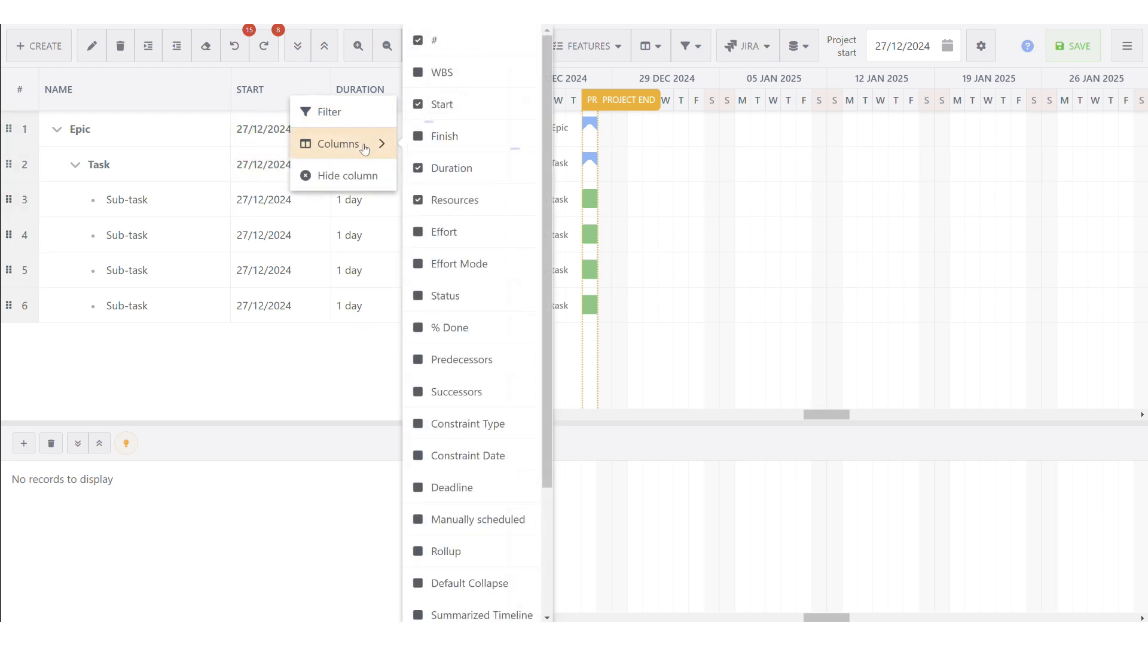
click(469, 150)
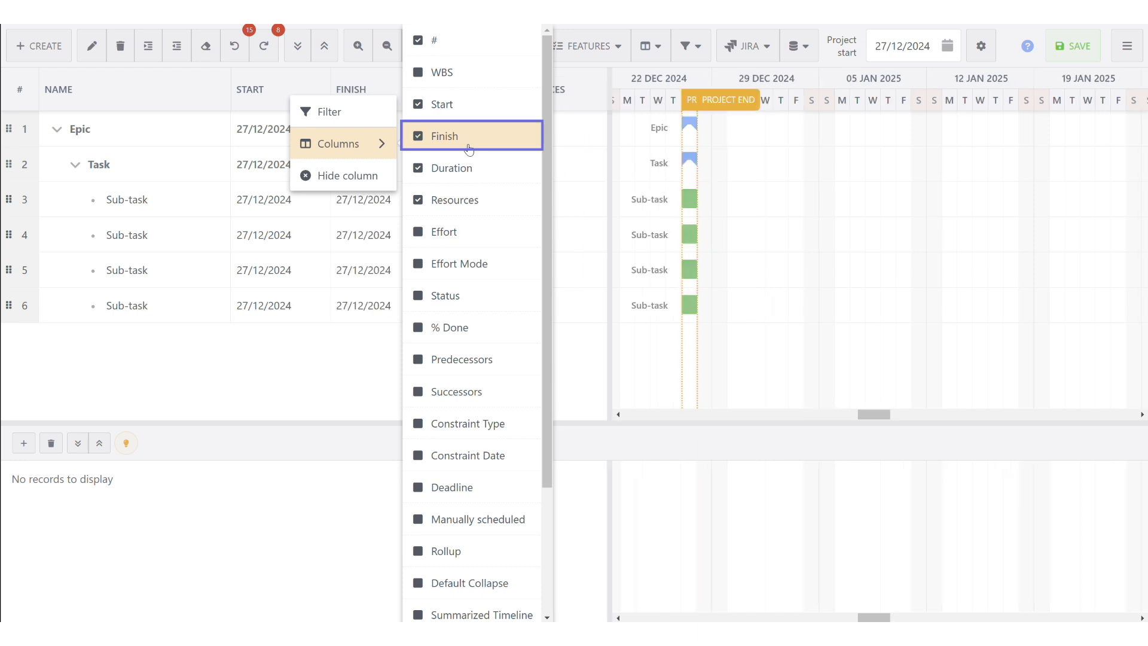
click(362, 346)
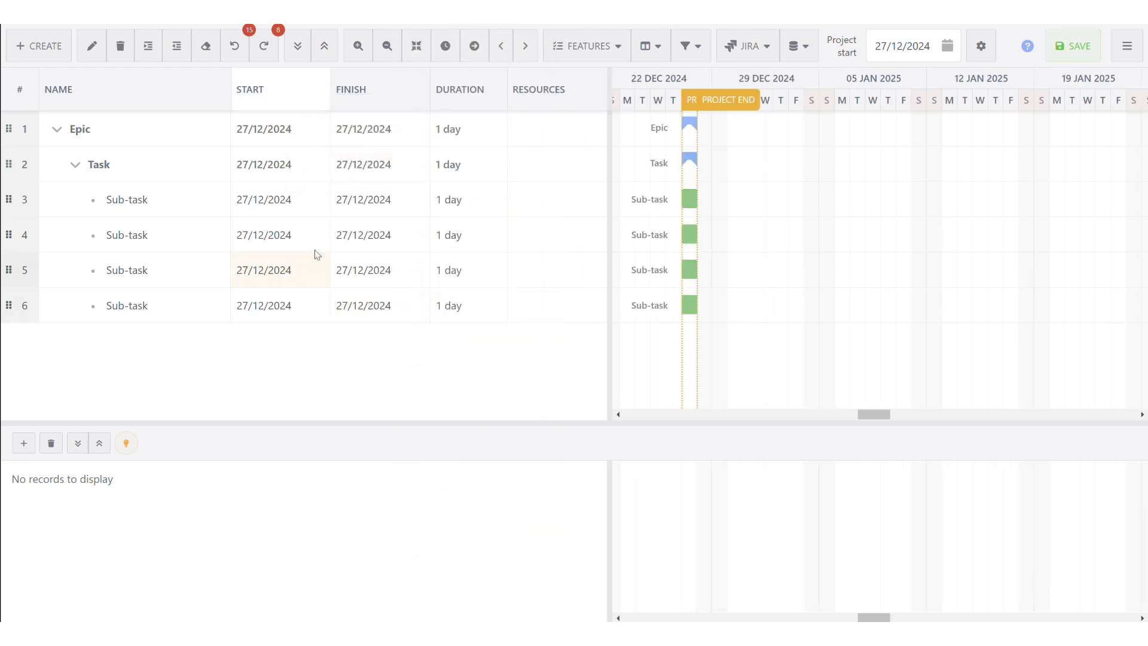
Step: Set the row 3 sub-task's start date to 30/12/2024 and its finish date to 02/01/2025
double_click(279, 199)
click(317, 203)
click(278, 419)
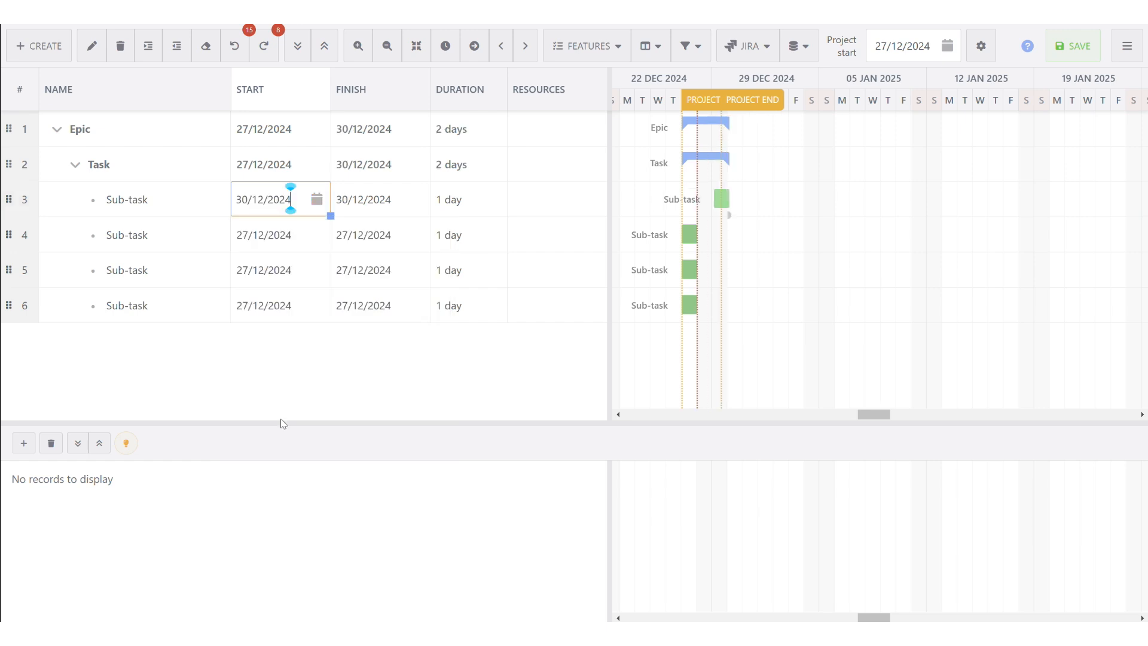
double_click(397, 198)
click(416, 201)
click(510, 233)
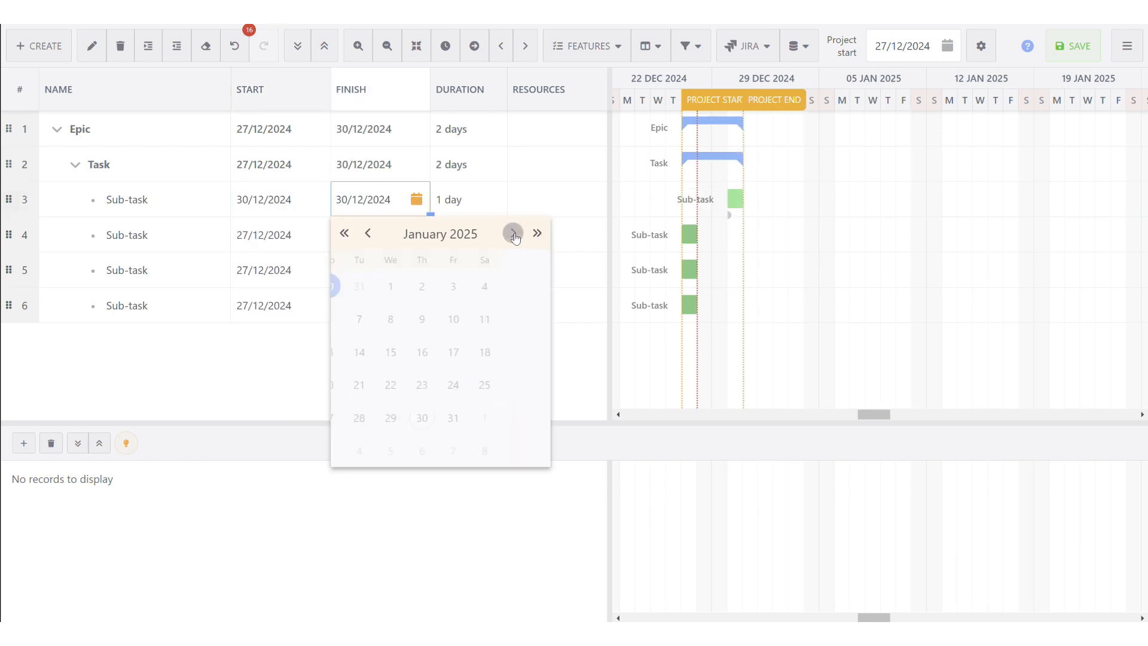
click(472, 287)
Step: On the timeline, reschedule the row 4 sub-task to 06/01/2025–08/01/2025, and move row 5 to 01/01/2025 and row 6 to 08/01/2025
click(697, 229)
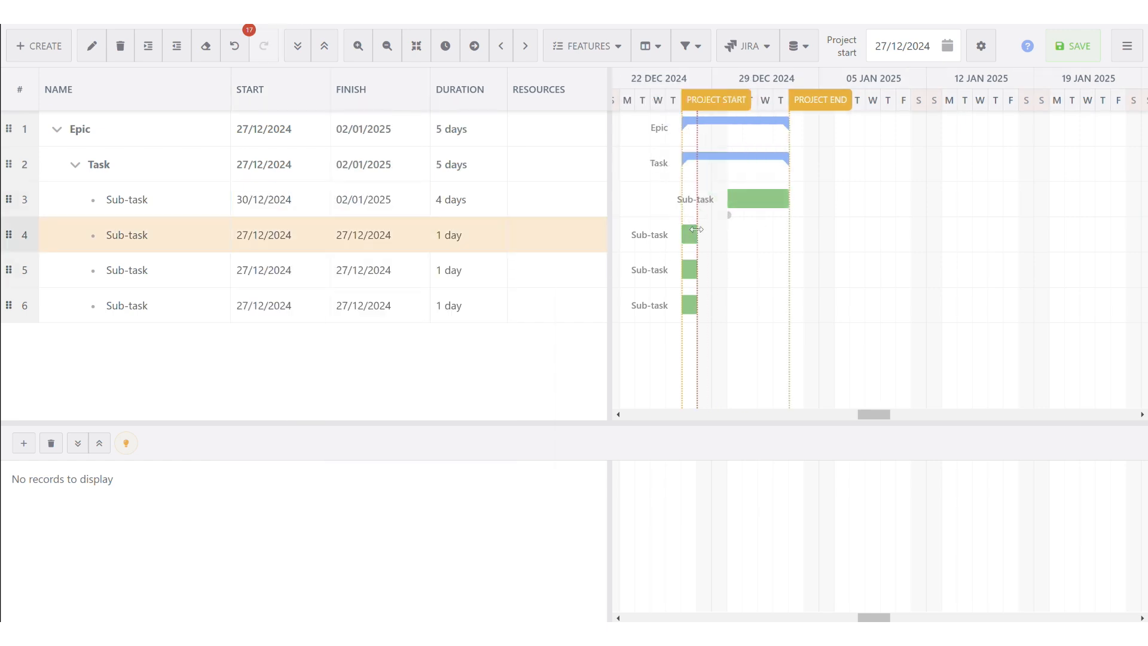
drag(692, 233, 852, 239)
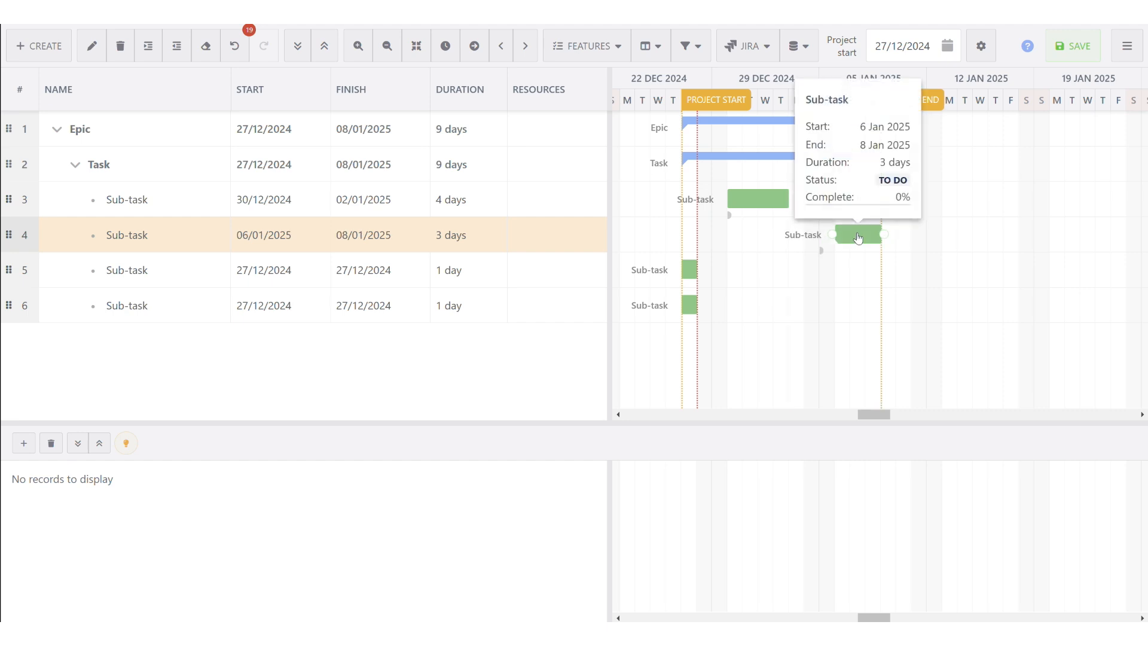
drag(691, 280, 766, 270)
drag(690, 305, 874, 307)
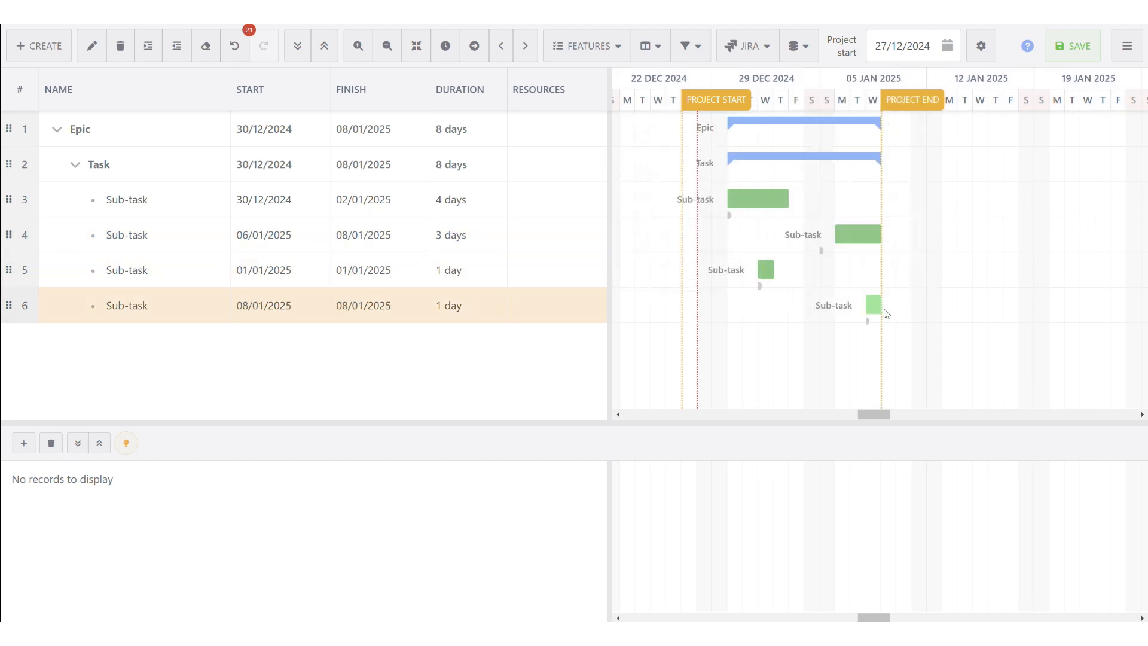
Step: Link the sub-tasks on the timeline: rows 3–4 start-to-start, rows 4–5 finish-to-finish, rows 5–6 start-to-finish, and rows 3–6 finish-to-start
mouse_move(728, 199)
mouse_down()
mouse_move(835, 235)
mouse_move(774, 274)
mouse_up()
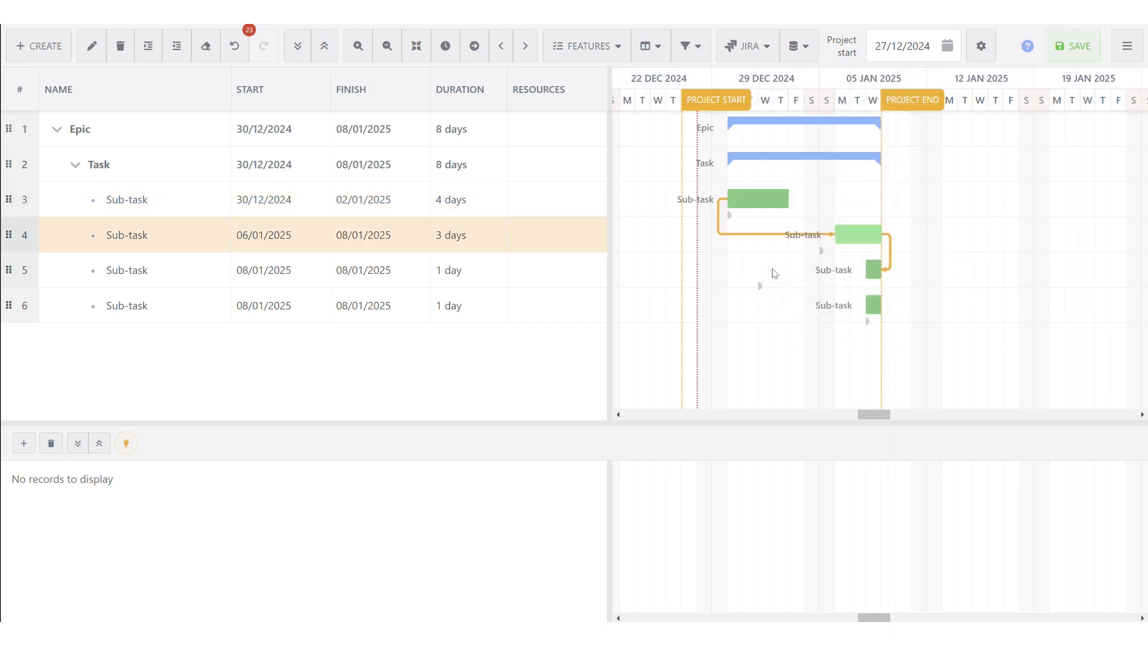
click(867, 271)
drag(866, 273, 883, 305)
drag(790, 199, 868, 308)
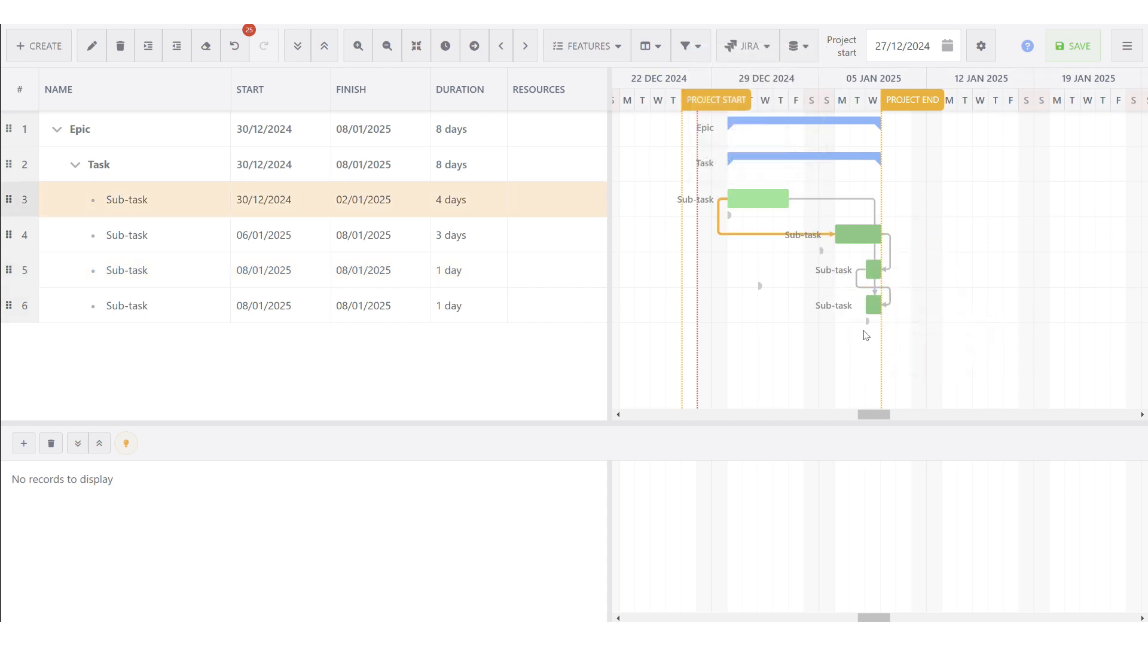
Step: Open the row 3 sub-task for editing and review its predecessors, successors, advanced settings and notes
double_click(762, 197)
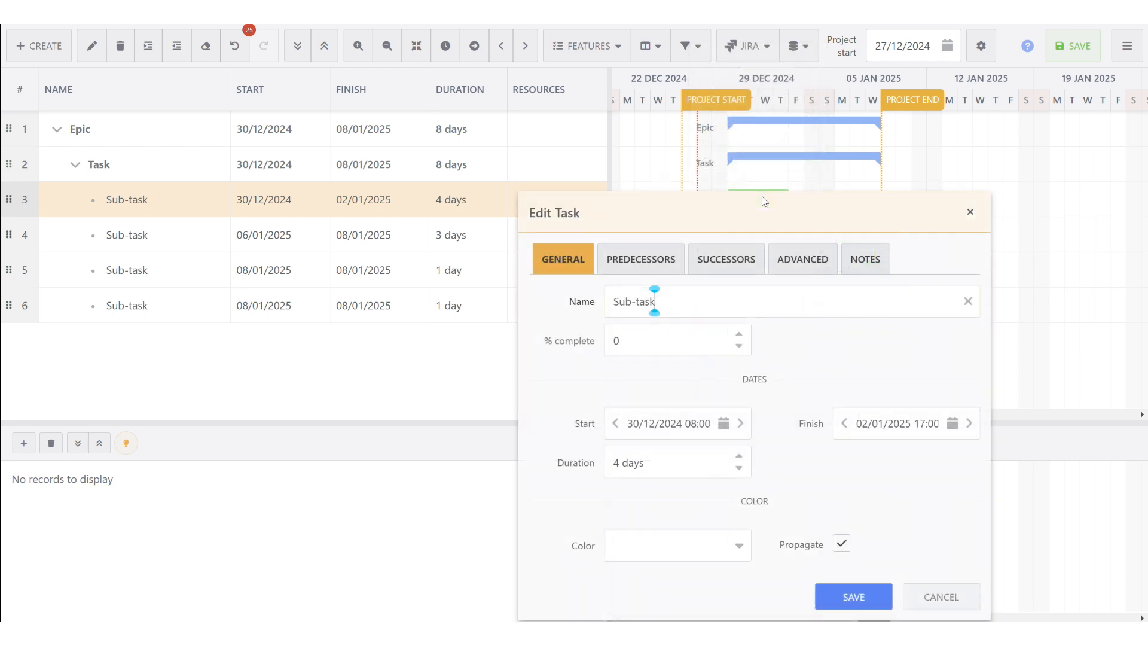
click(651, 260)
click(732, 257)
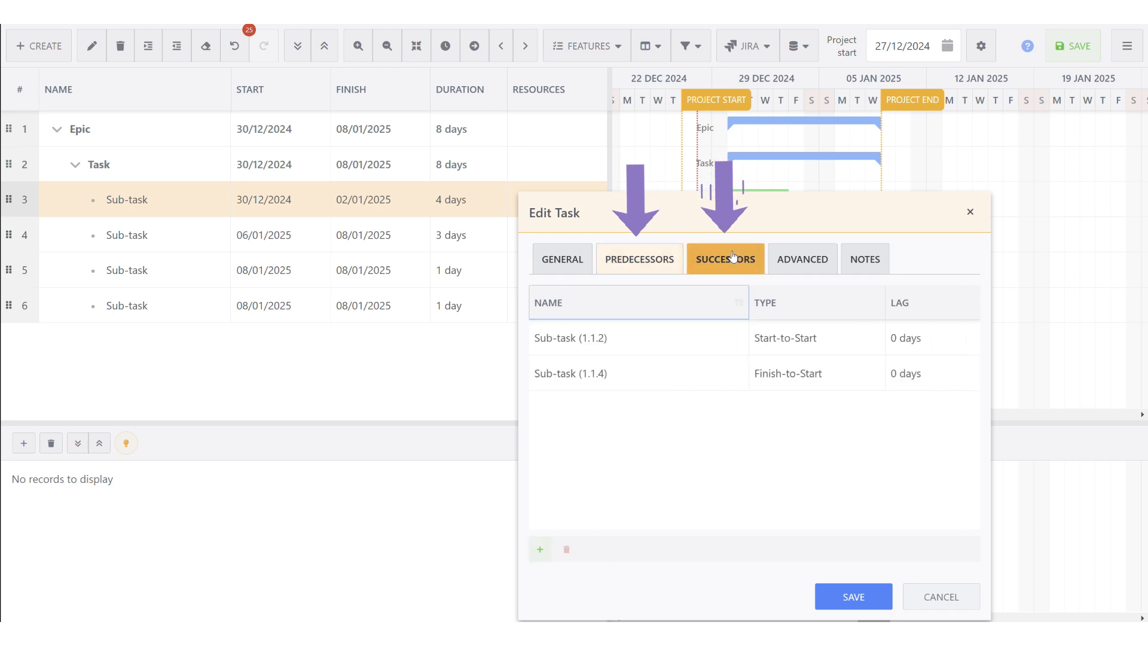
click(796, 262)
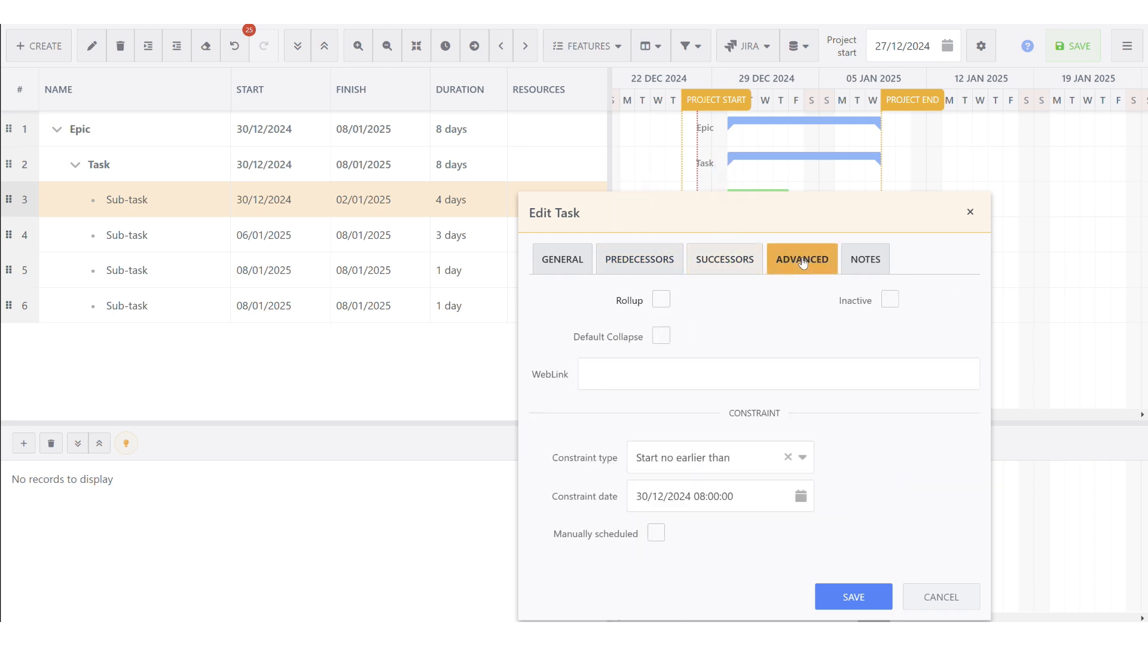
click(857, 262)
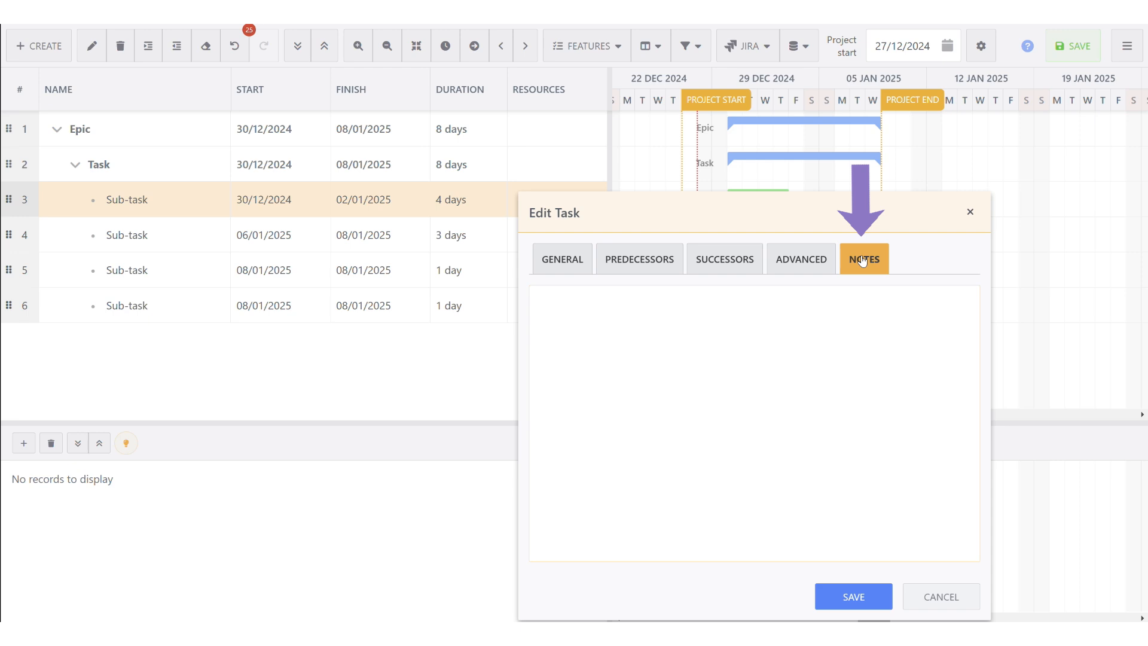
Step: Set the row 3 sub-task's color to red in its general details and save the changes
click(565, 264)
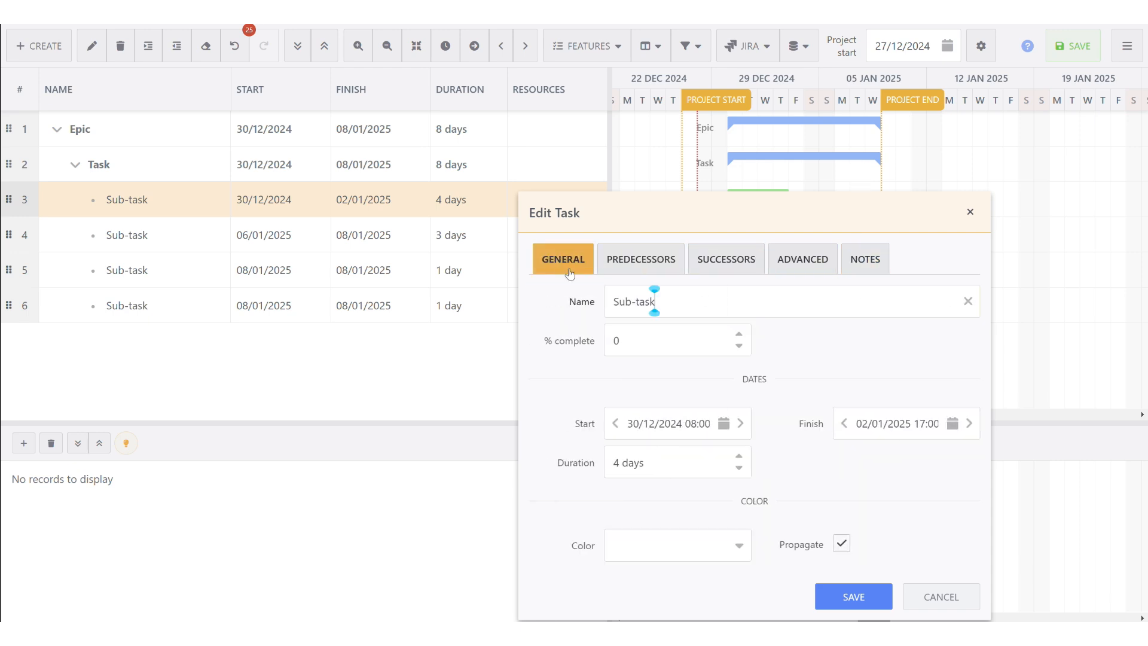
click(740, 552)
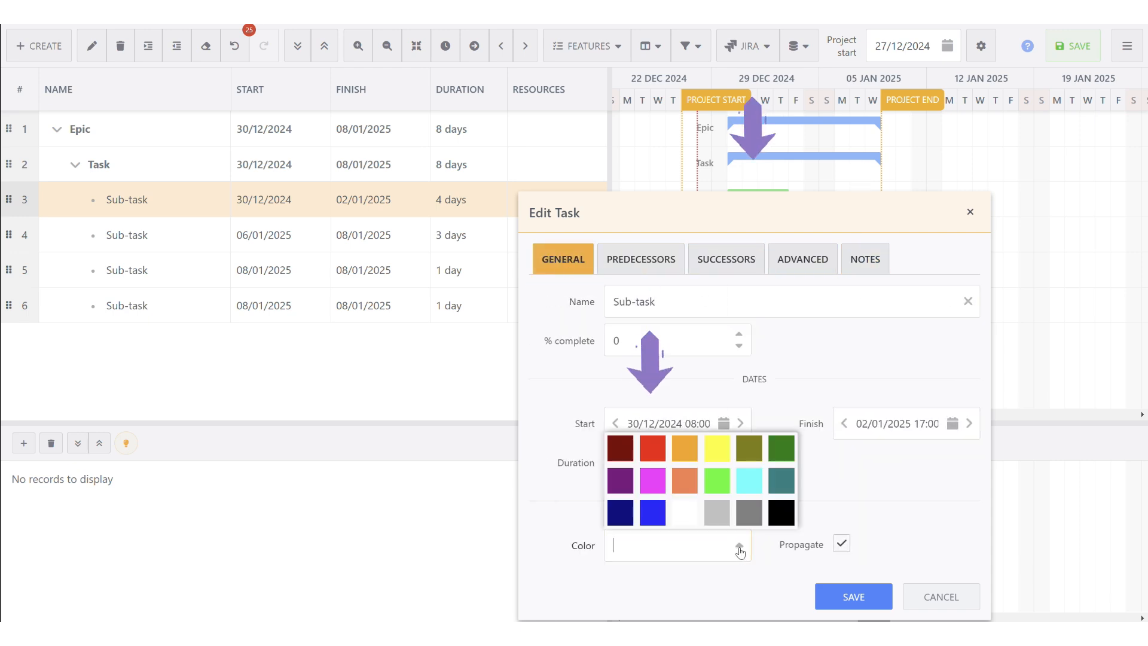
click(652, 448)
click(848, 598)
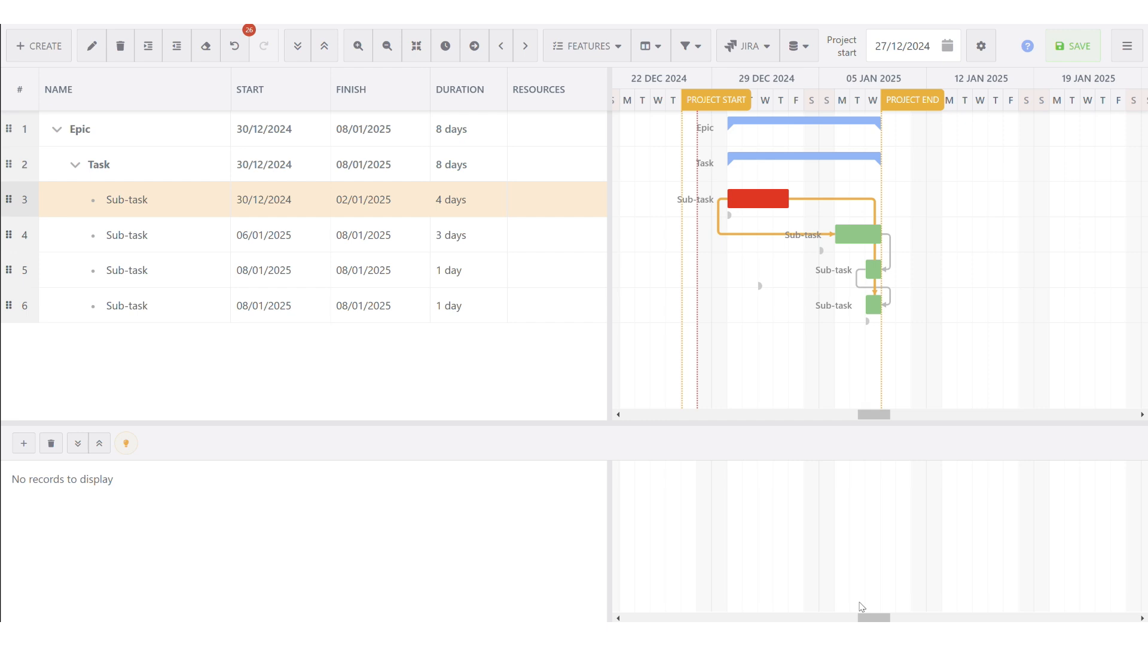
Step: Open the row 4 sub-task for editing
click(206, 242)
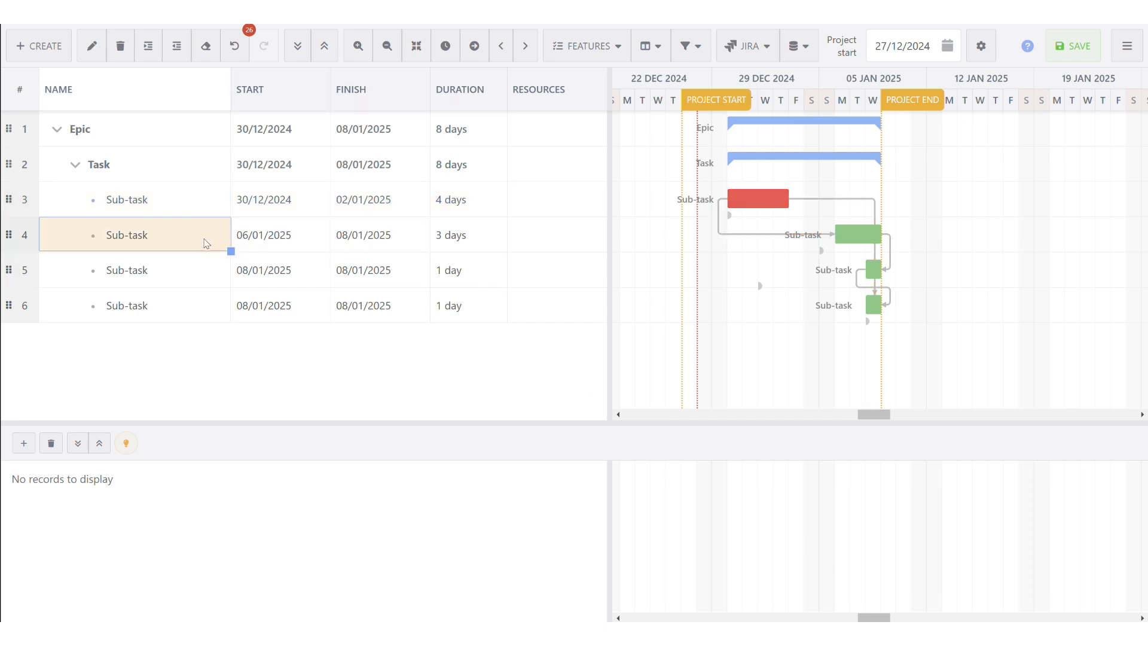
click(91, 46)
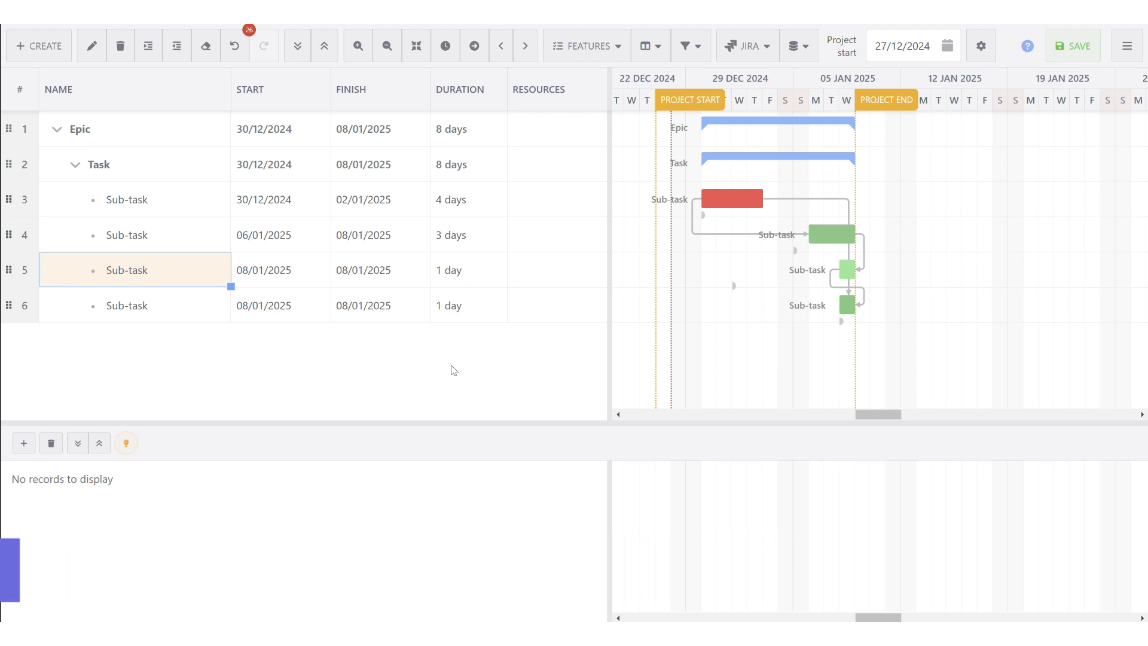
Step: Zoom the timeline out to years and quarters, and back in to hours of the day
click(387, 60)
click(387, 60)
click(387, 59)
click(387, 60)
click(387, 60)
click(387, 58)
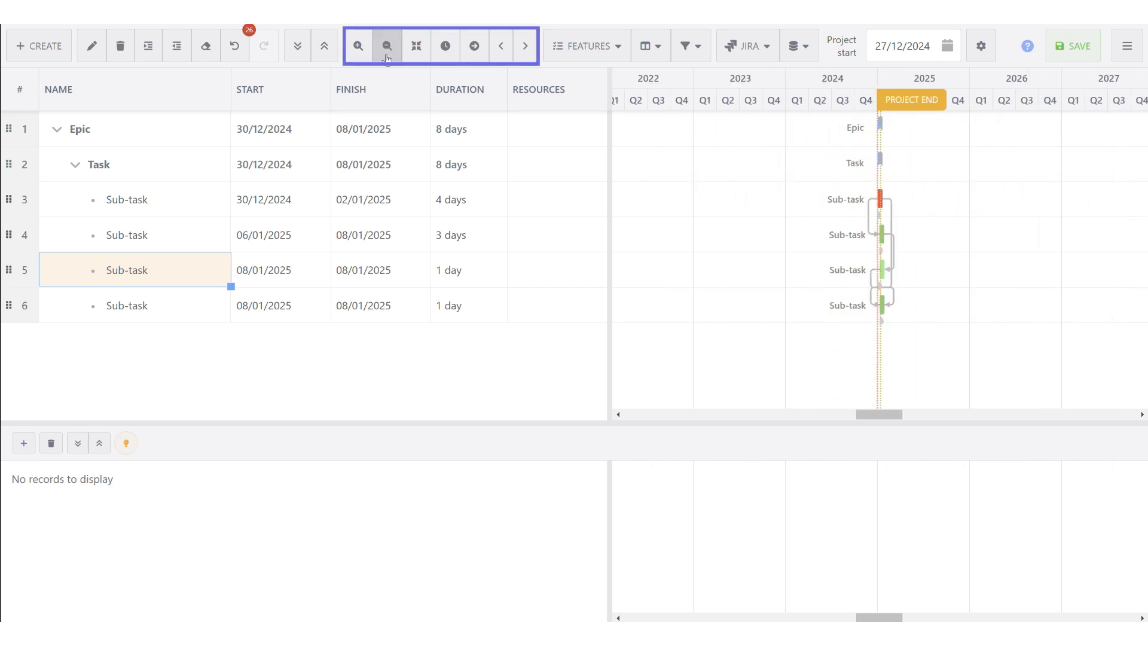
click(359, 59)
click(359, 60)
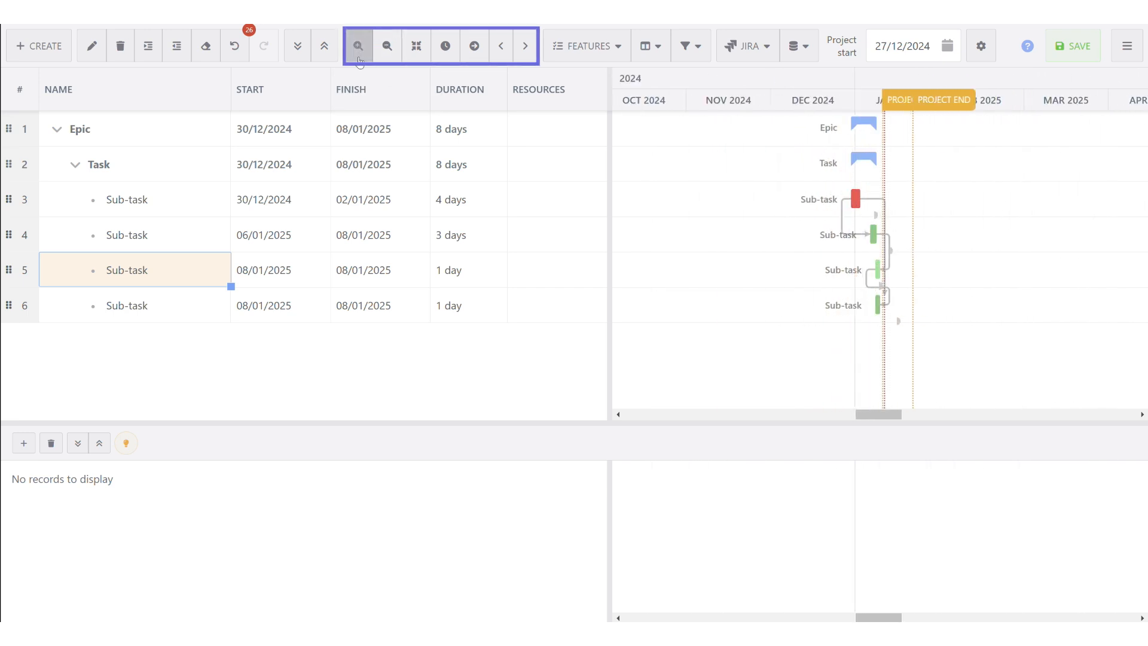
click(358, 60)
click(359, 59)
click(358, 60)
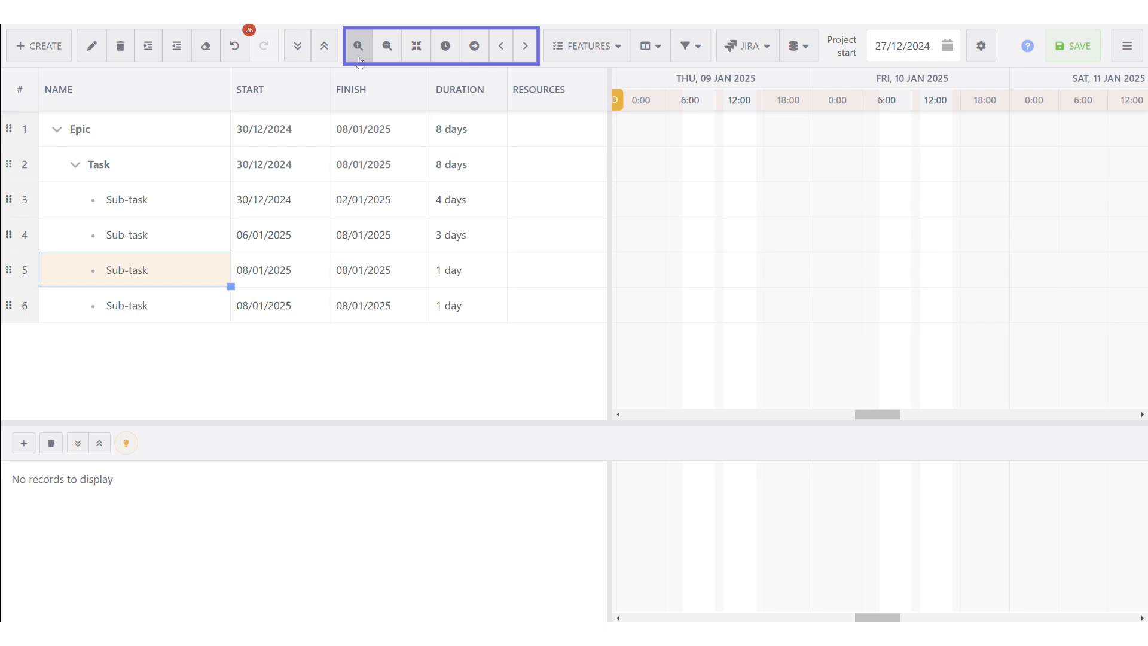
Step: Bring the current date and the selected row 5 sub-task into view on the timeline, and fit the whole project in it
click(452, 58)
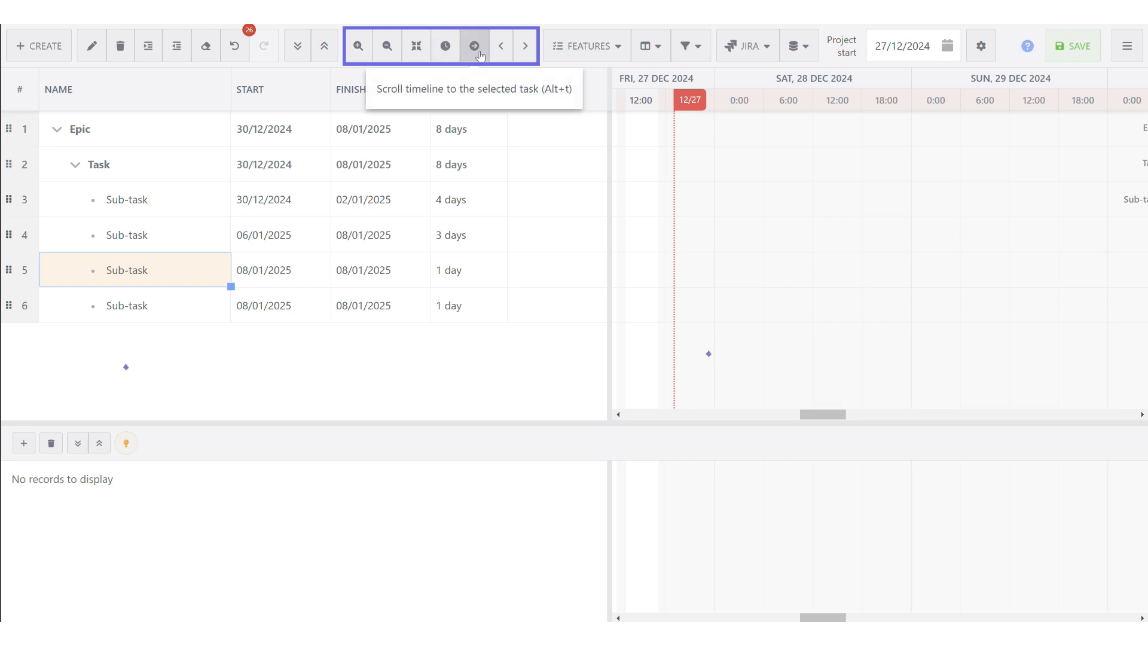
click(476, 48)
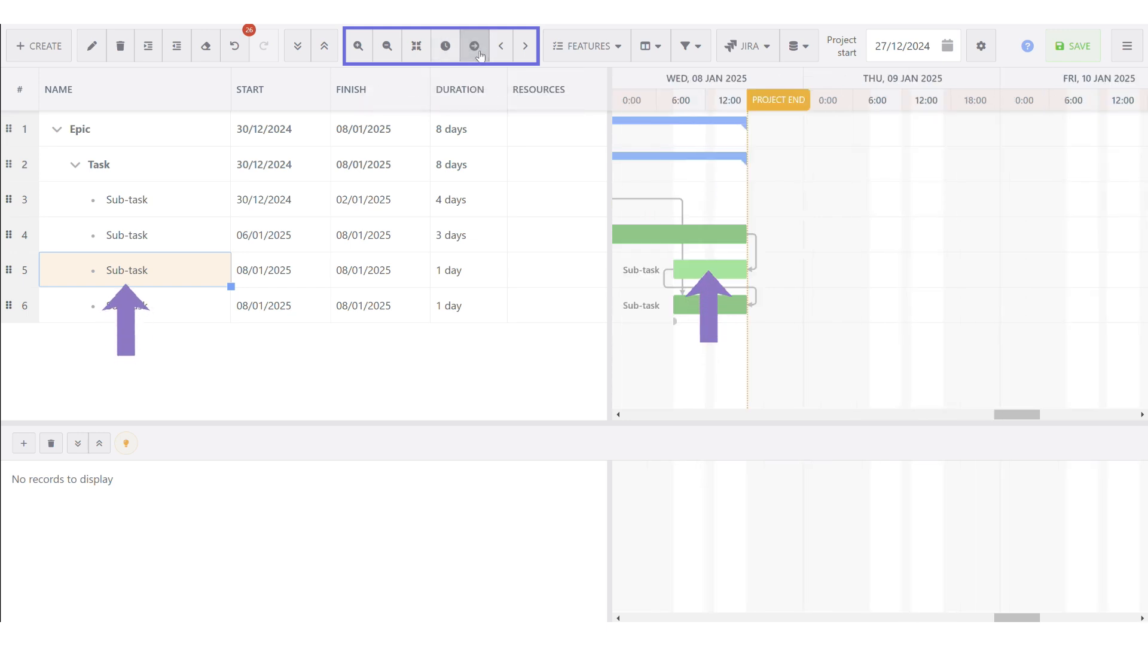
click(414, 53)
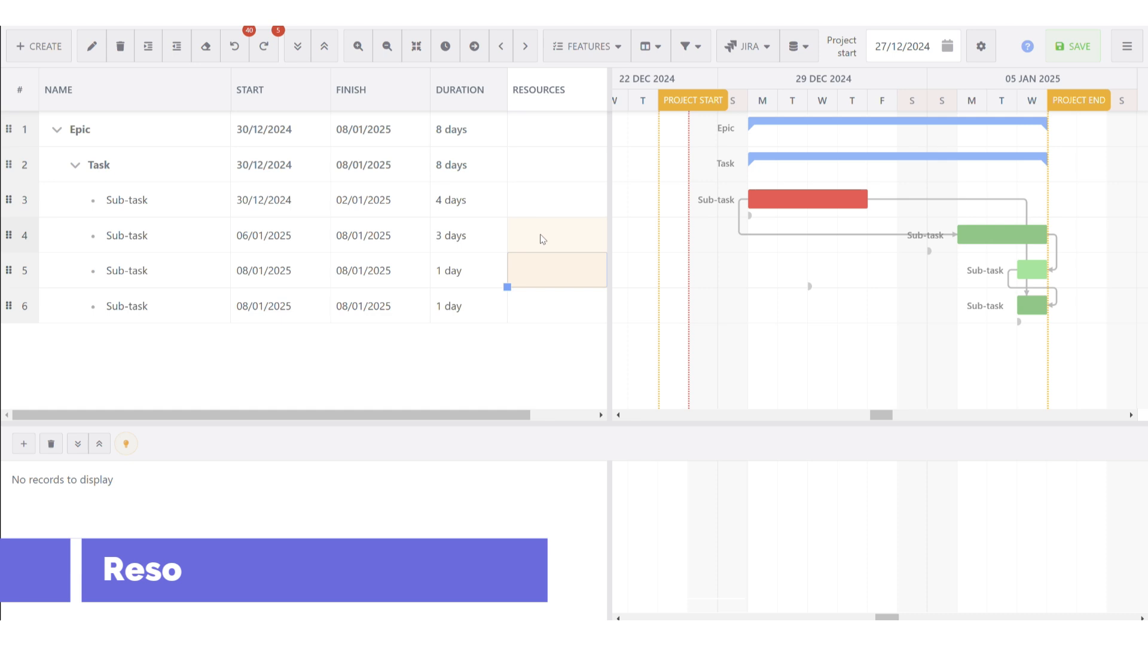
Step: Find the team member by name and assign them as a resource to the row 4 sub-task
double_click(541, 236)
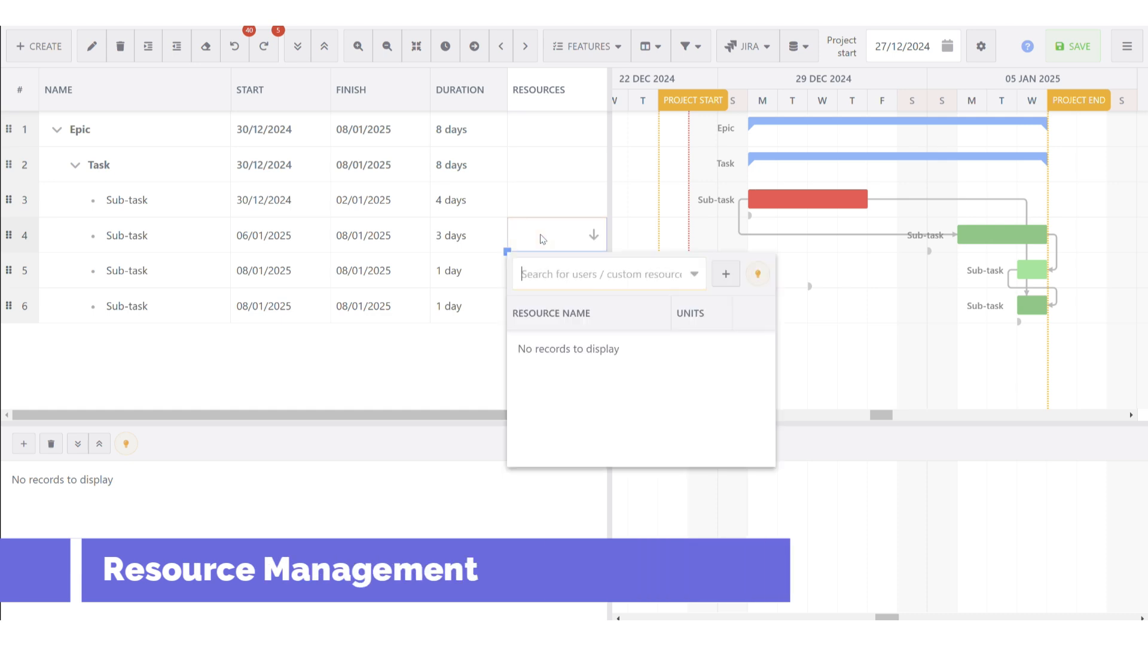
text(raziman)
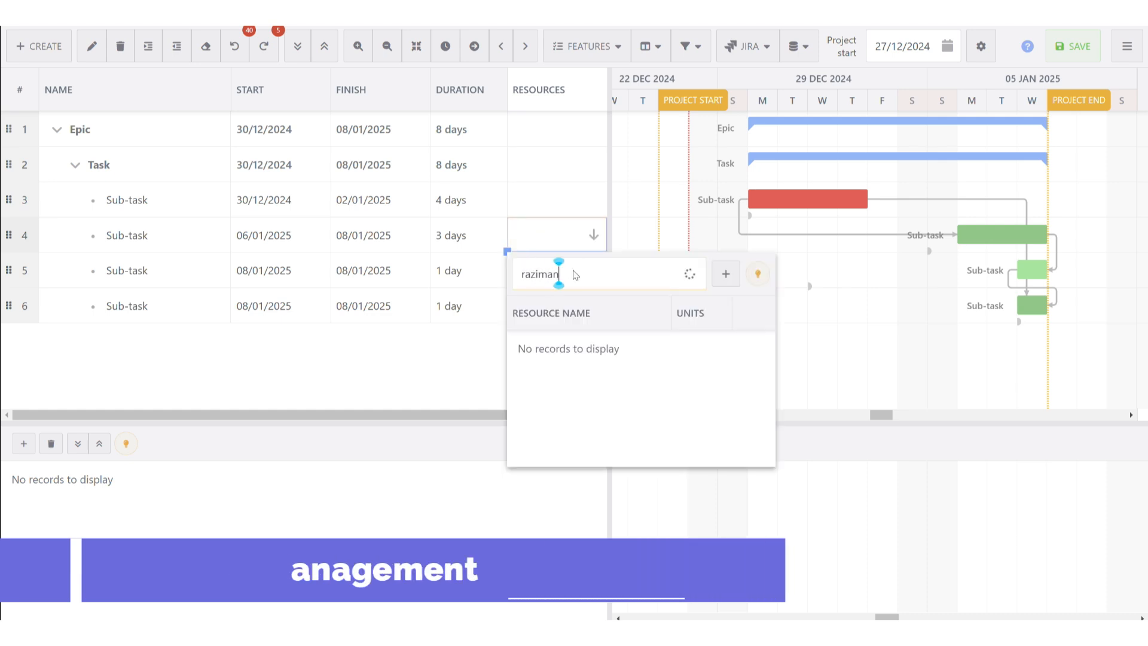
click(599, 321)
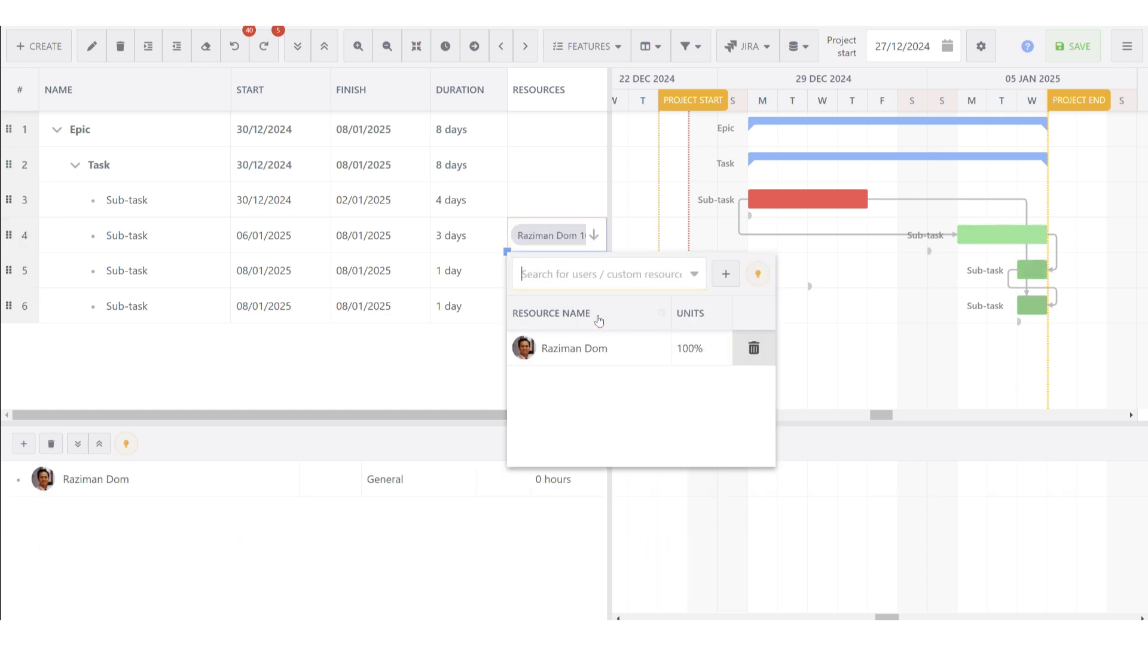
click(434, 369)
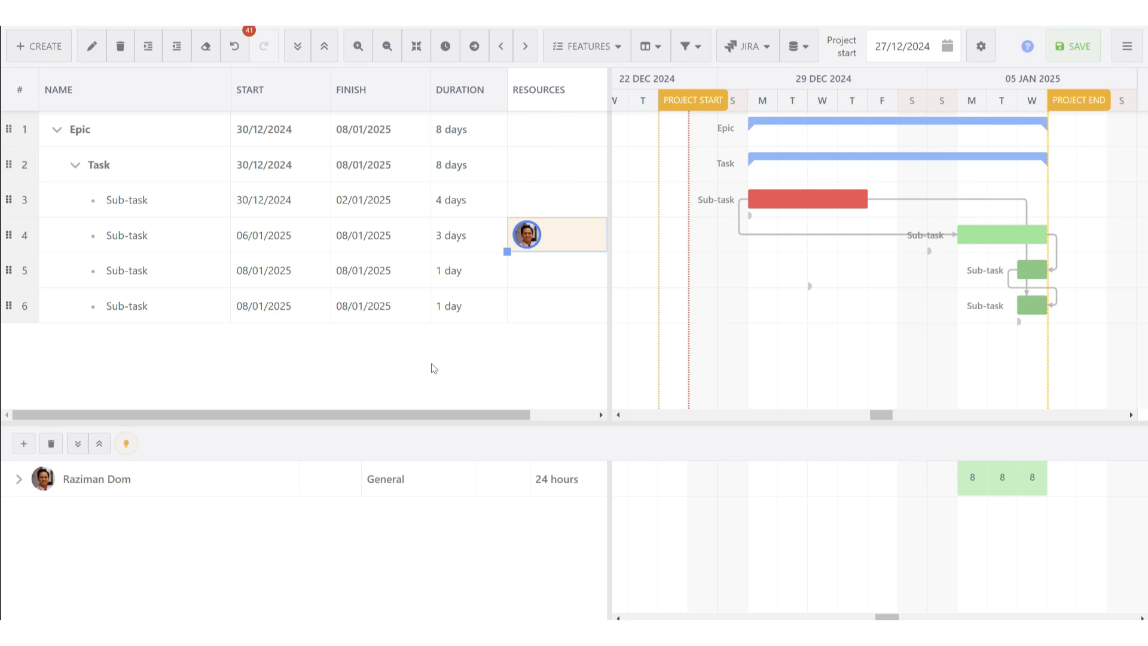
Step: Assign the same team member to the row 5 sub-task from the resource view and expand their assignments
drag(225, 484, 300, 268)
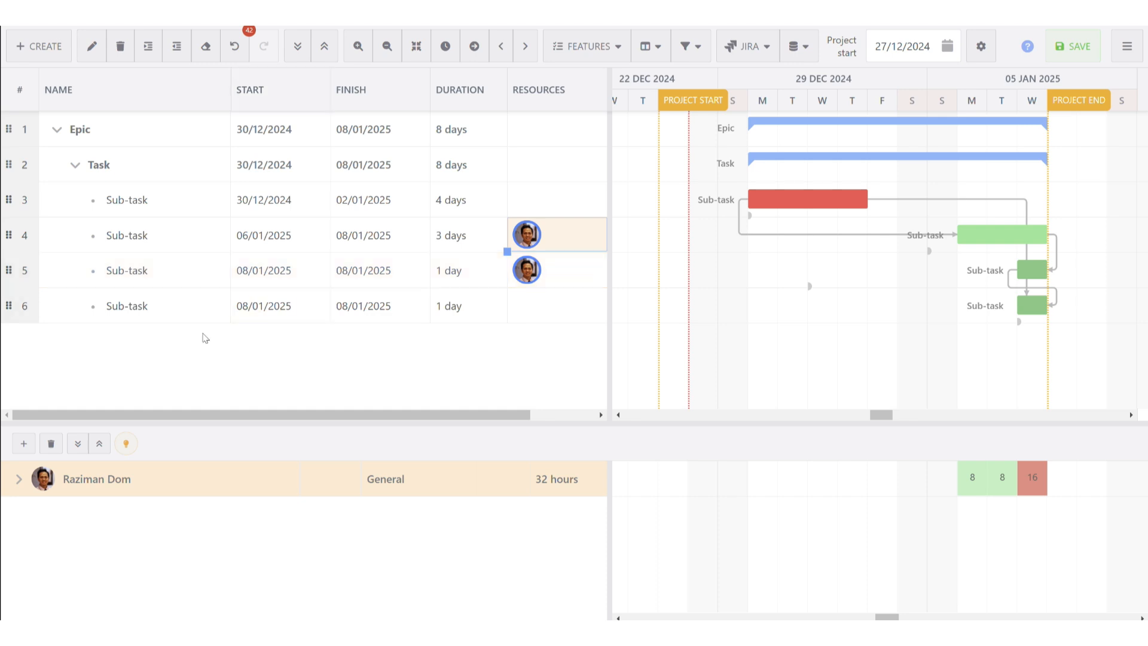
click(18, 484)
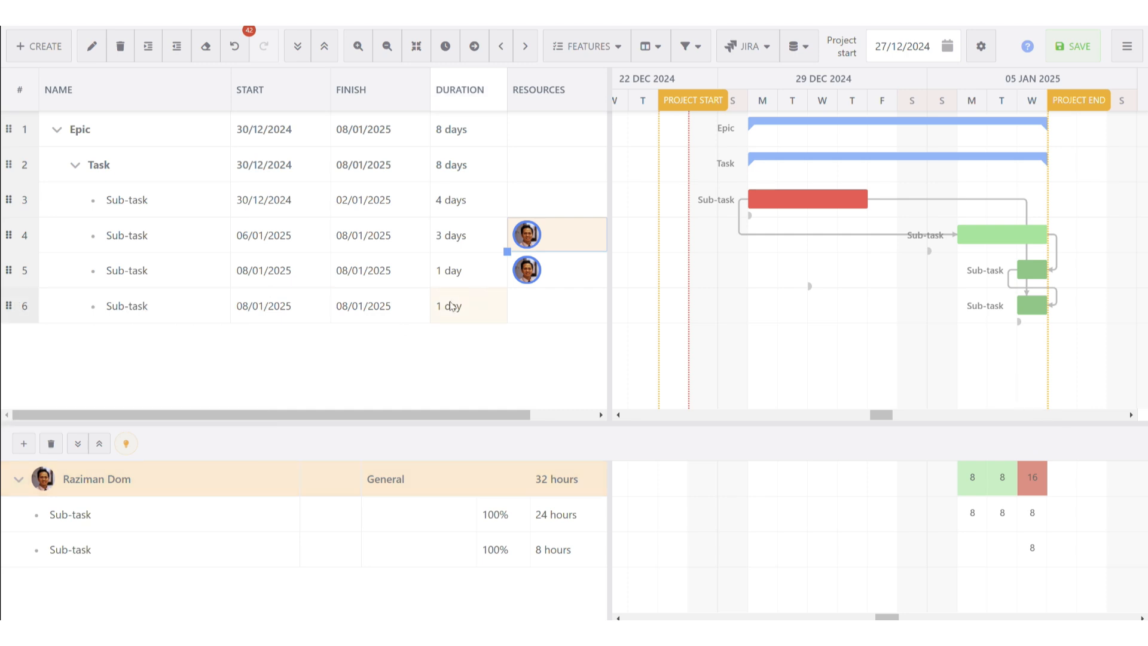
Step: Create a custom resource named "New developer" from the row 5 sub-task's resource picker
double_click(576, 280)
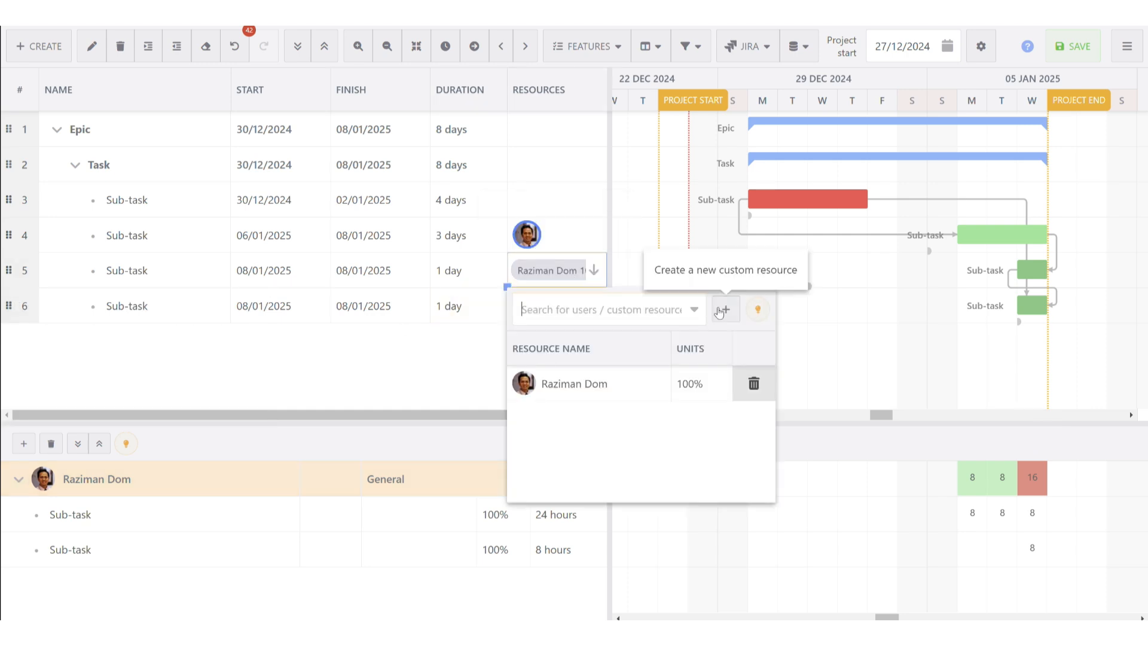
click(726, 309)
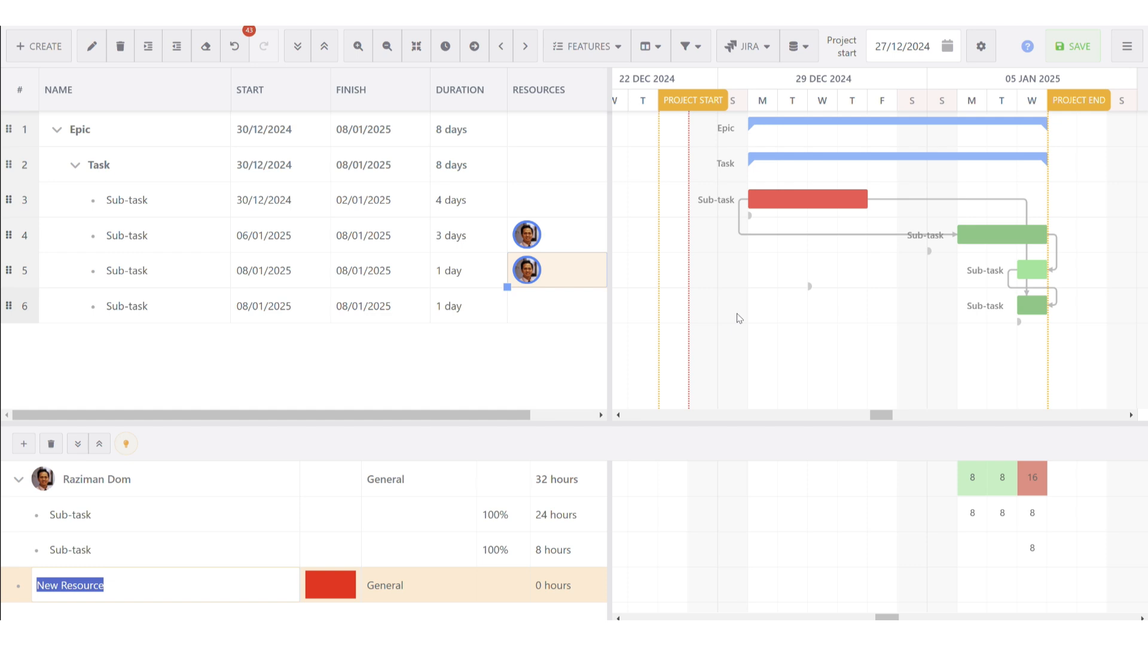
text(New developer)
key(Return)
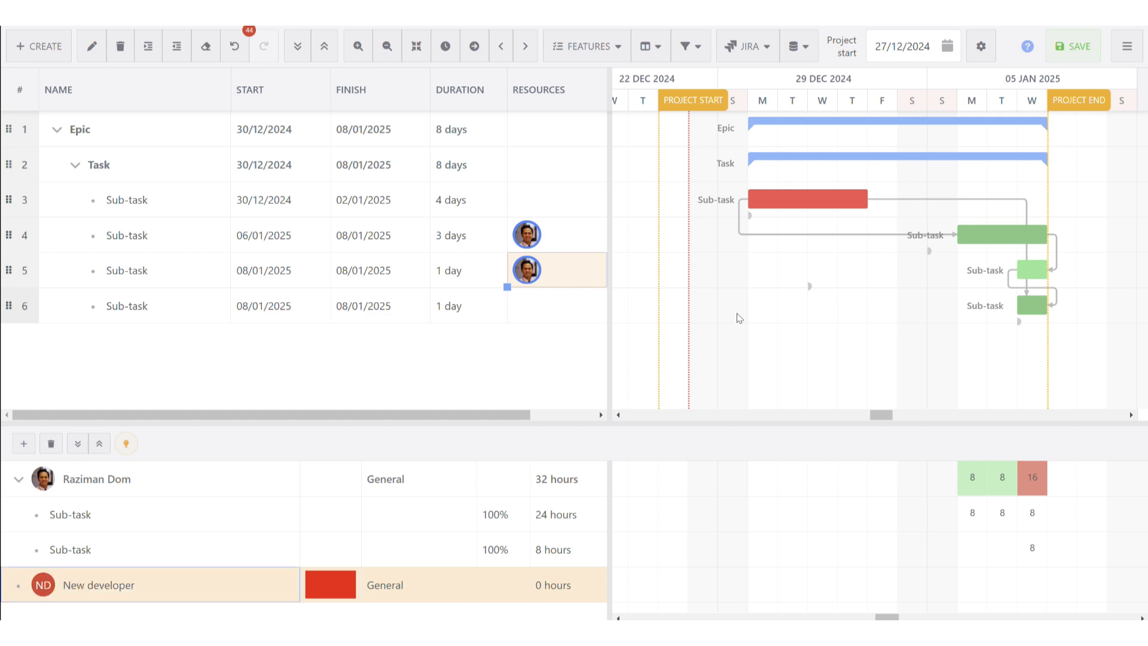
Step: Assign New developer to the row 5 sub-task and remove the original team member from it
drag(236, 589, 576, 270)
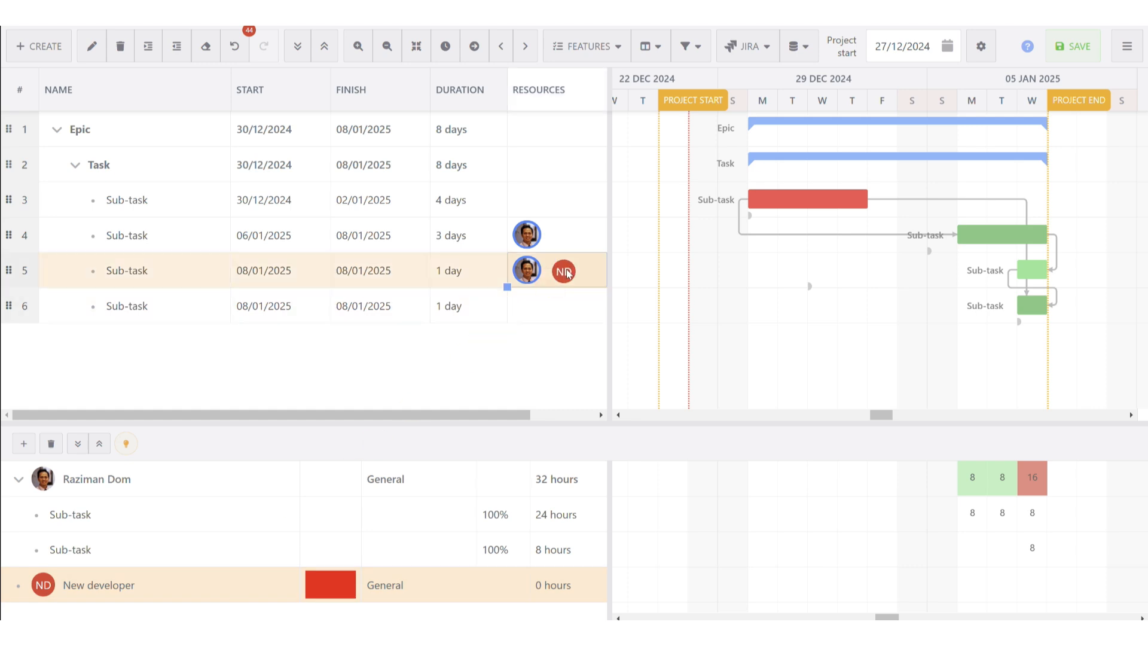
click(579, 268)
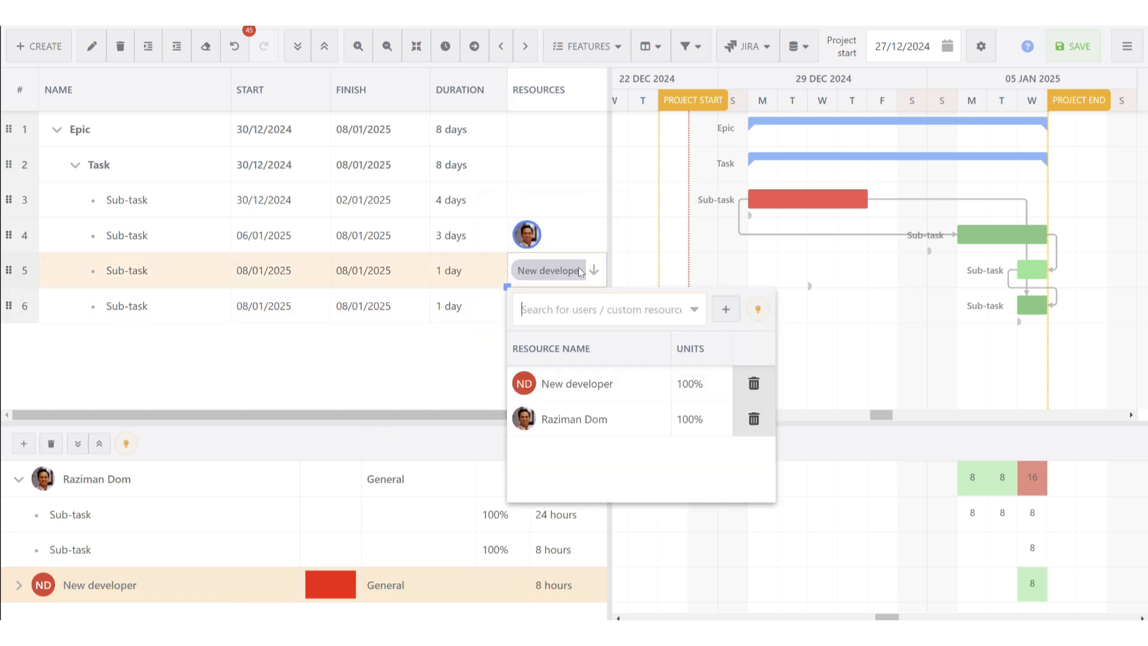
click(754, 419)
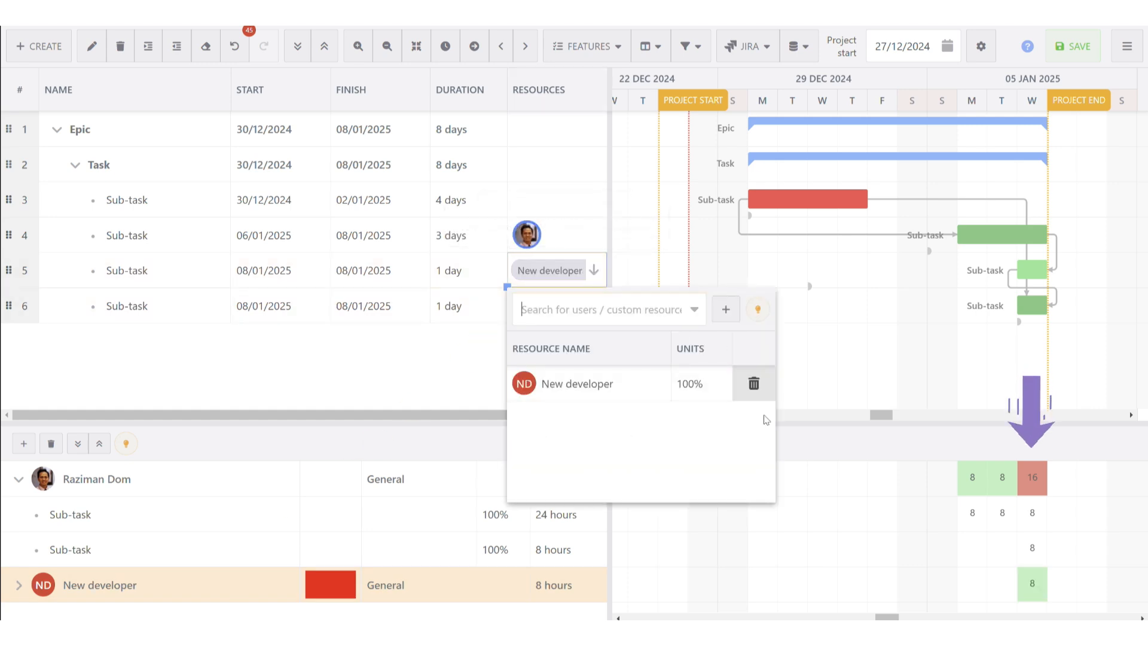
click(426, 367)
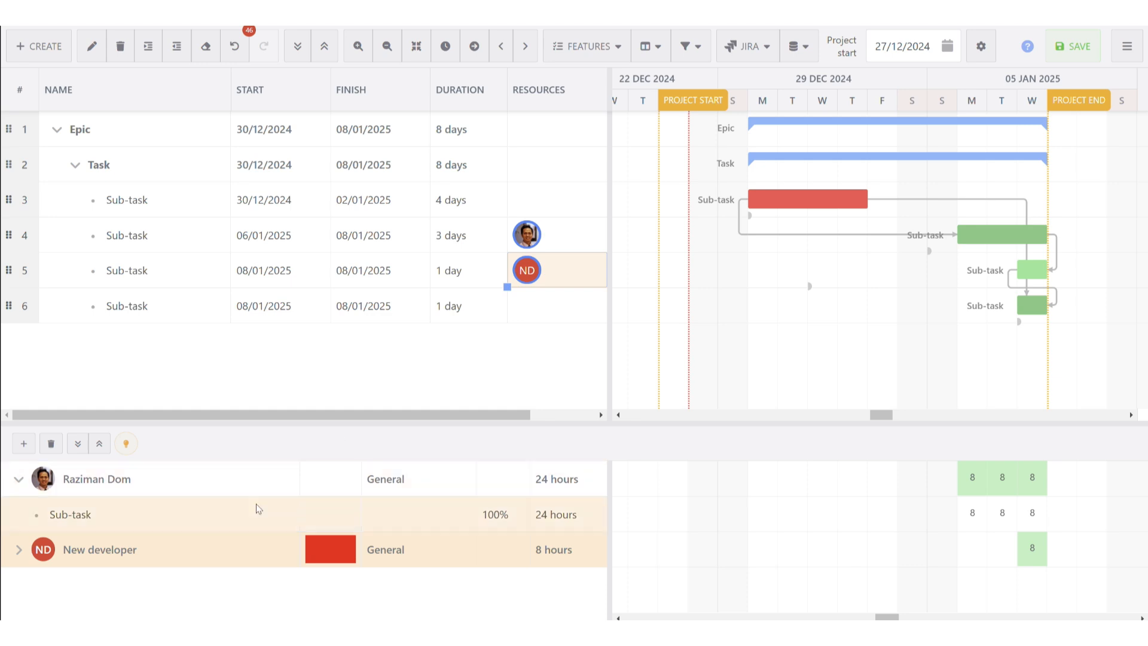
Step: Assign New developer to the row 6 sub-task as well and expand that resource's assignments
drag(193, 553, 415, 317)
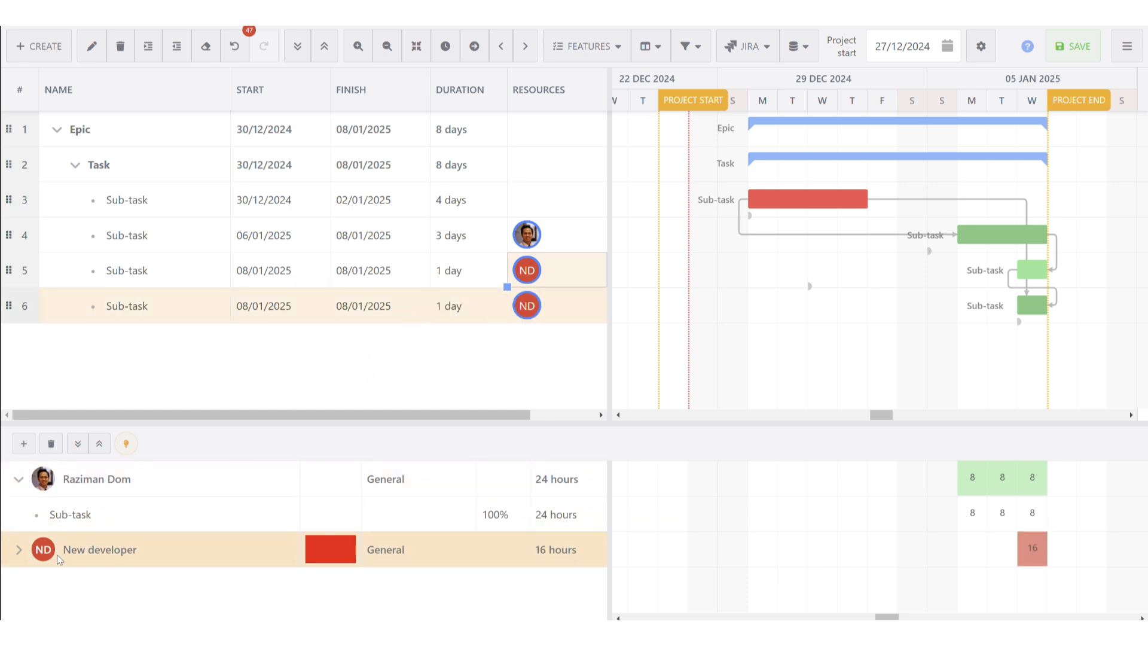
click(17, 555)
scroll(147, 584, down, 1)
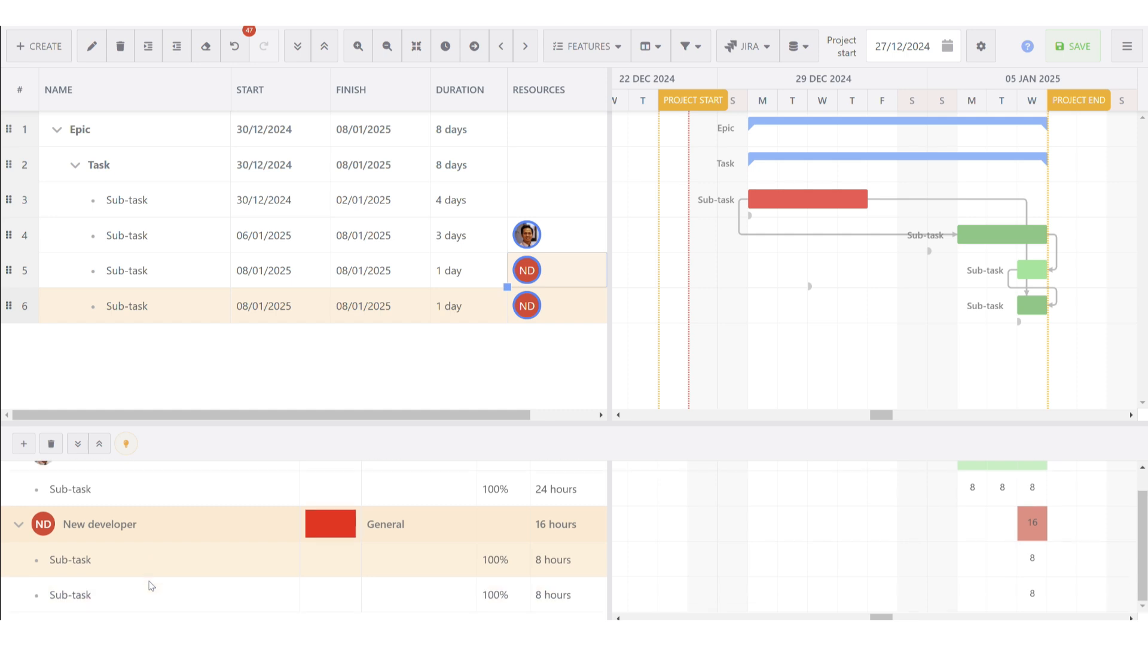
Step: Set New developer's allocation to 50% on both assigned sub-tasks and enlarge the resource view
double_click(495, 567)
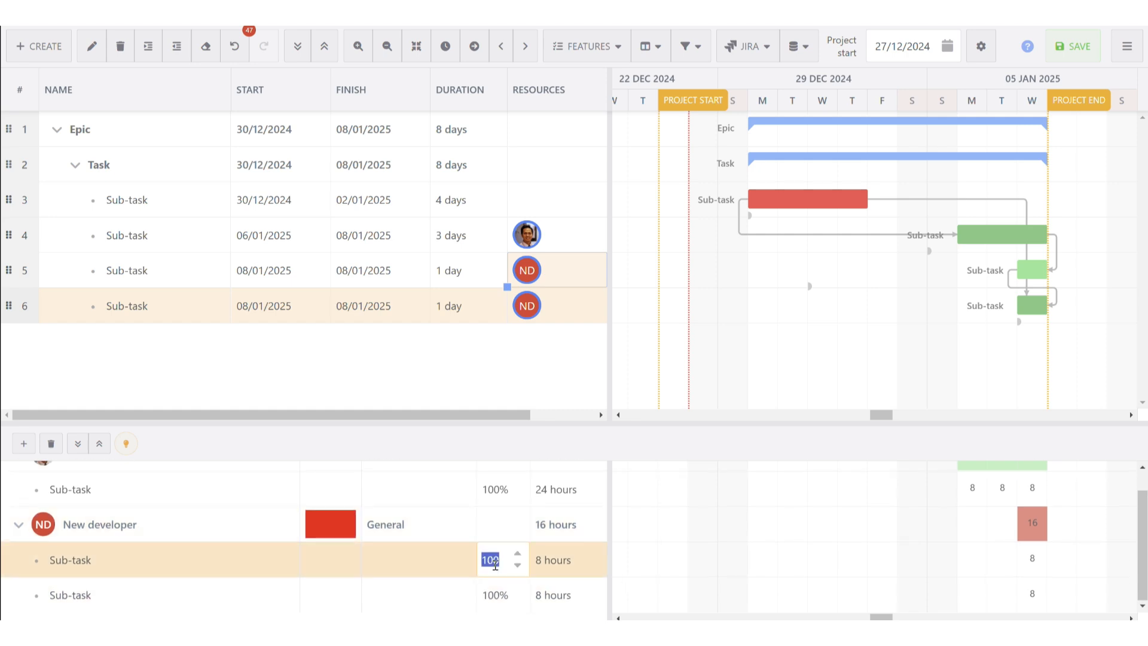
text(50)
key(Return)
double_click(495, 596)
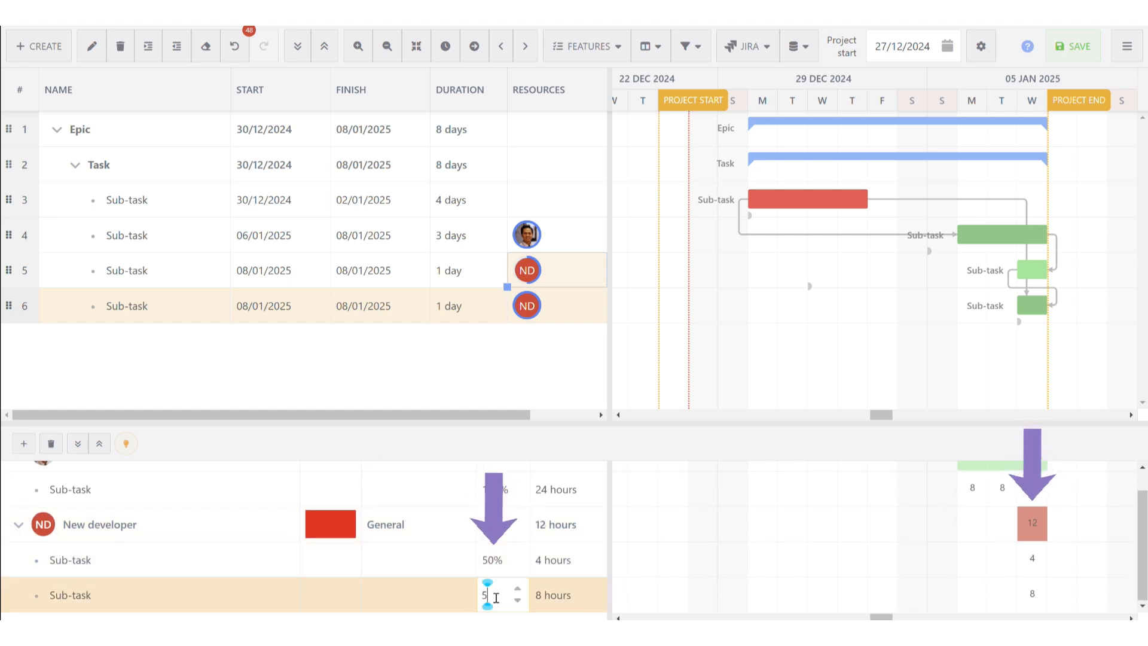
text(50)
key(Return)
drag(565, 425, 574, 359)
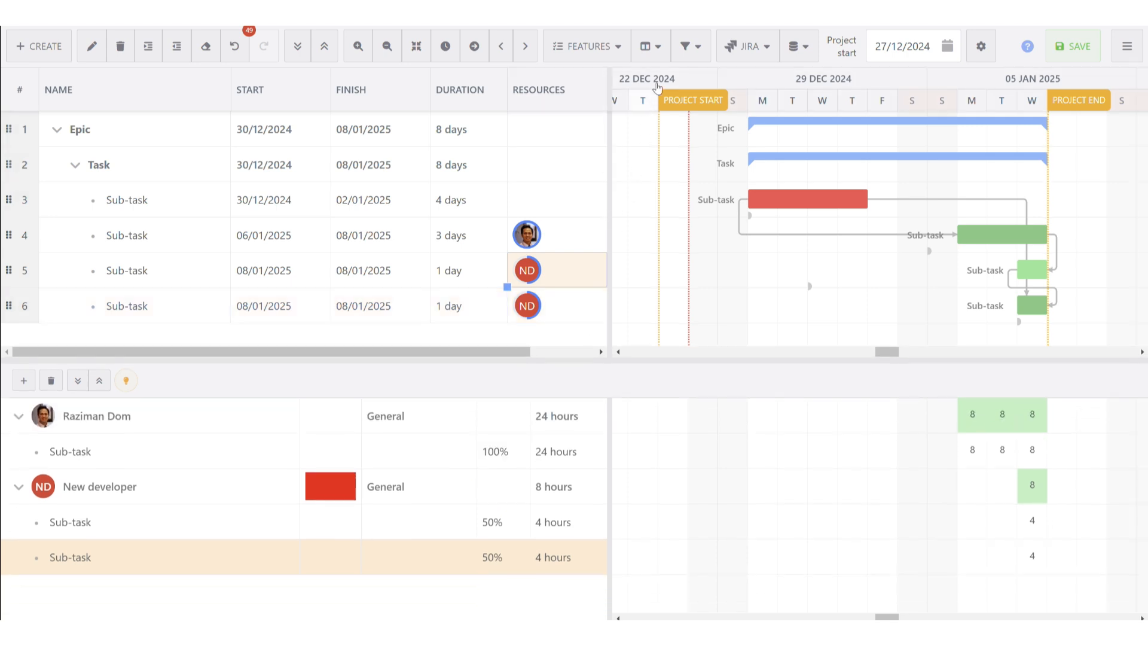
Step: Switch the resource view to the Utilization Histogram
click(621, 54)
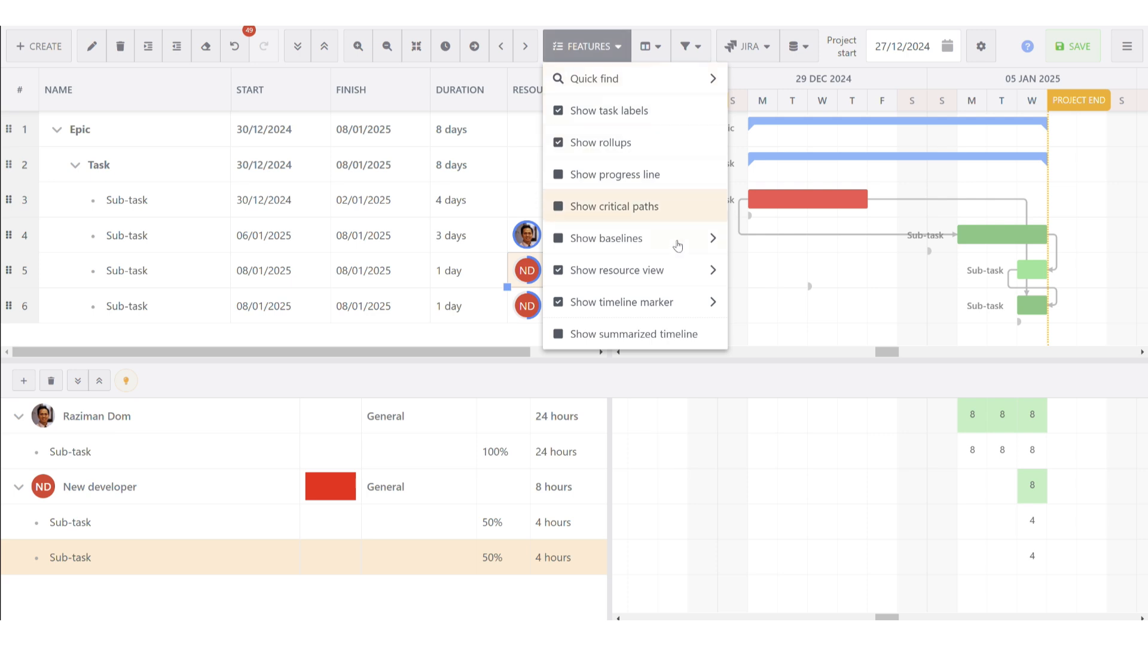
mouse_move(686, 274)
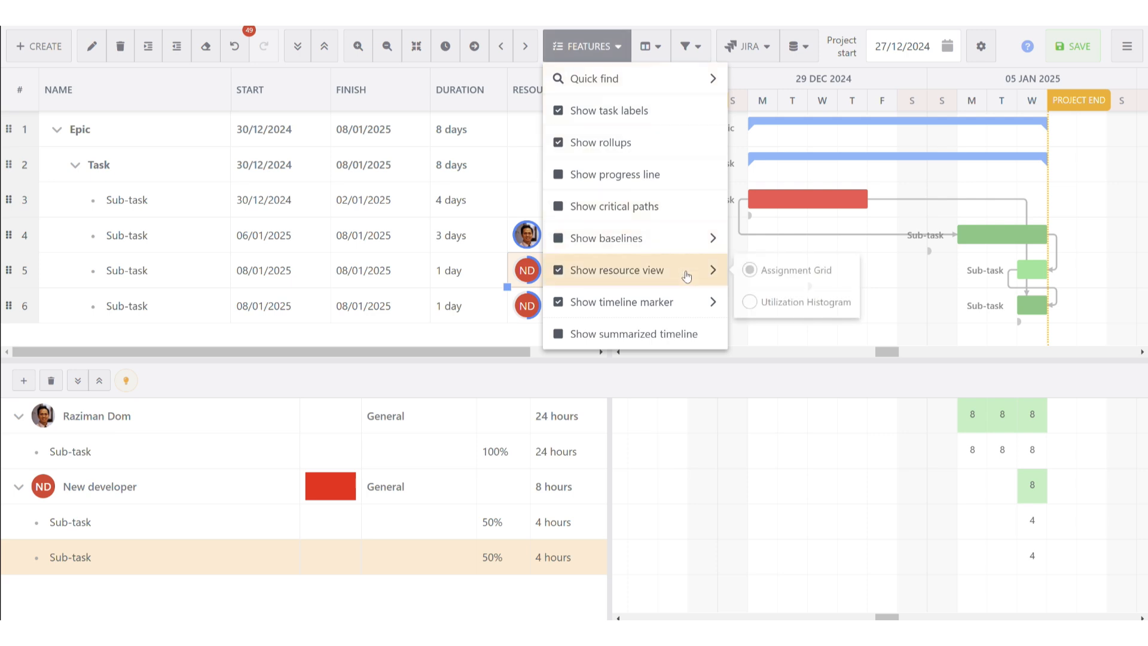
click(794, 313)
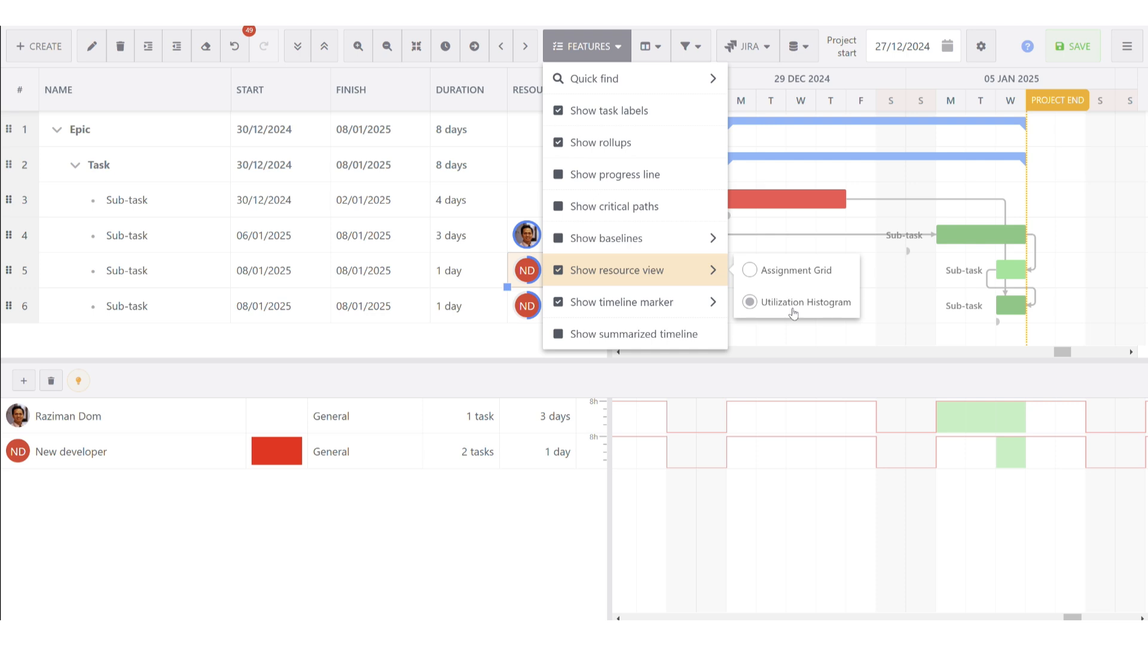
click(404, 495)
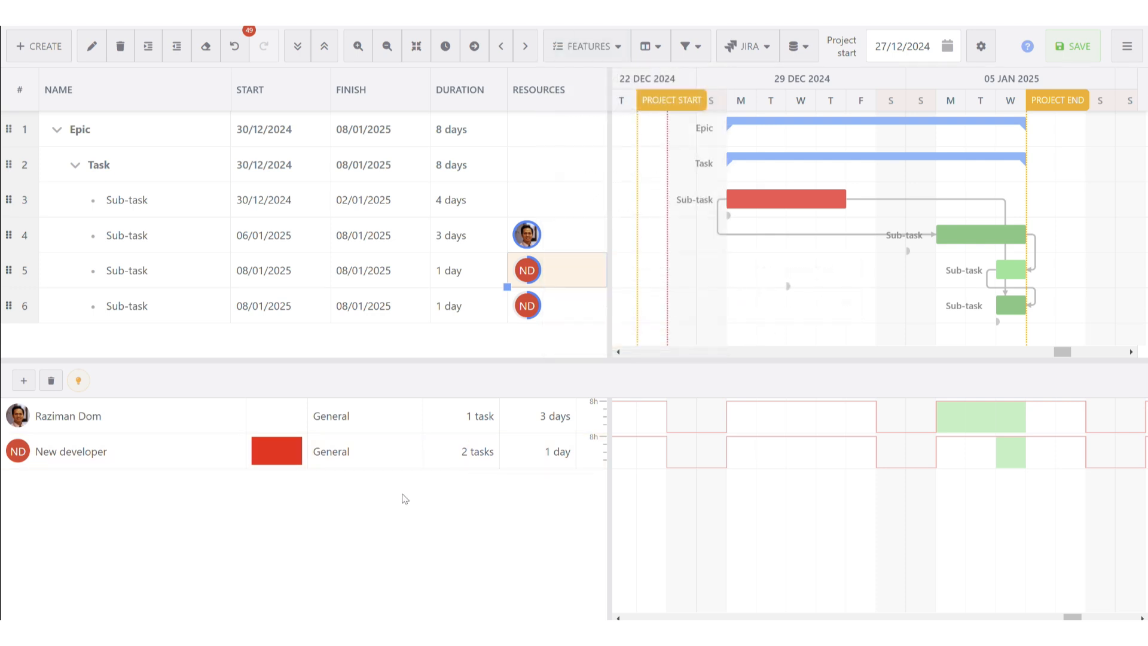
Step: Start adding a new calendar from New developer's calendar assignment in the resource view
double_click(394, 452)
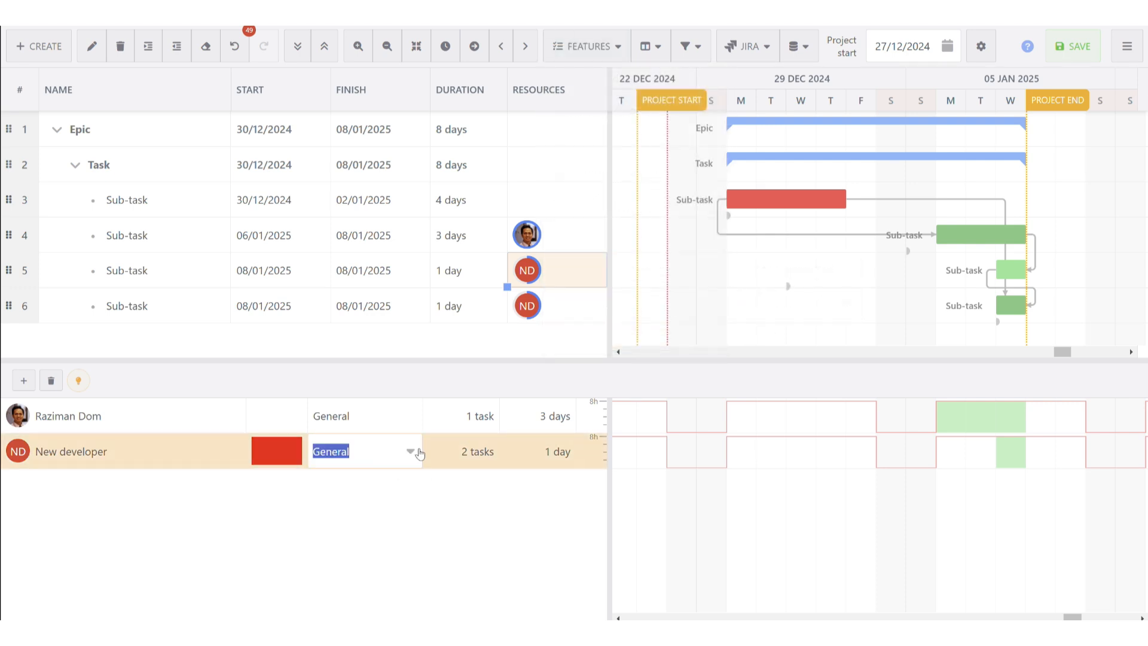
click(410, 451)
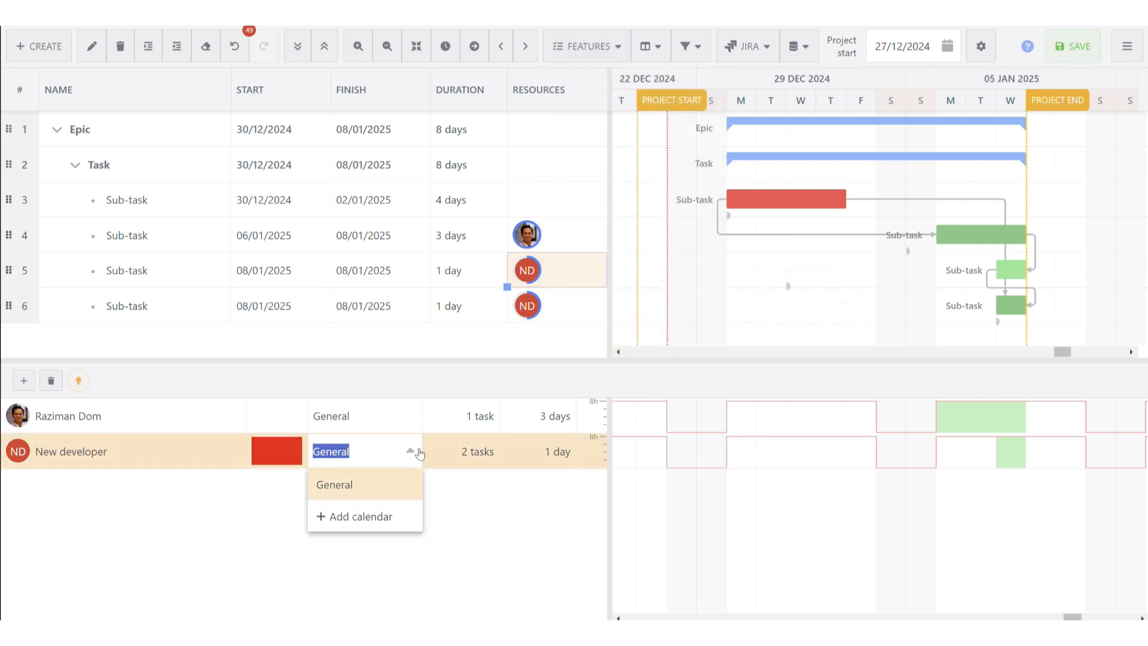
click(405, 525)
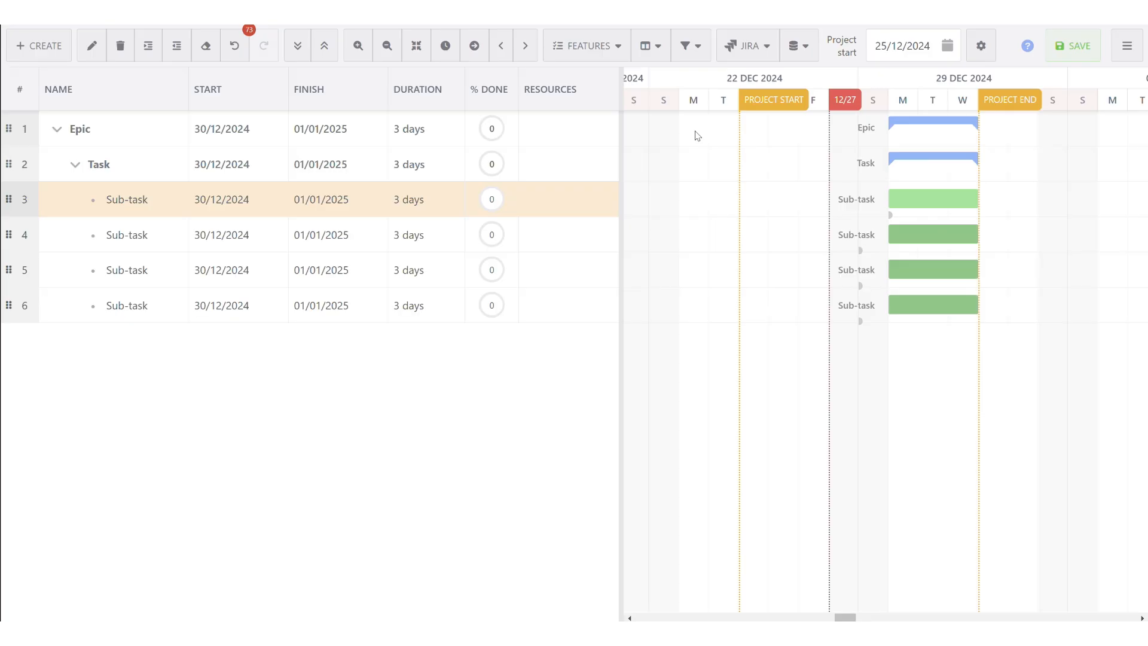
Step: Show the progress line on the Gantt chart
click(607, 49)
click(607, 184)
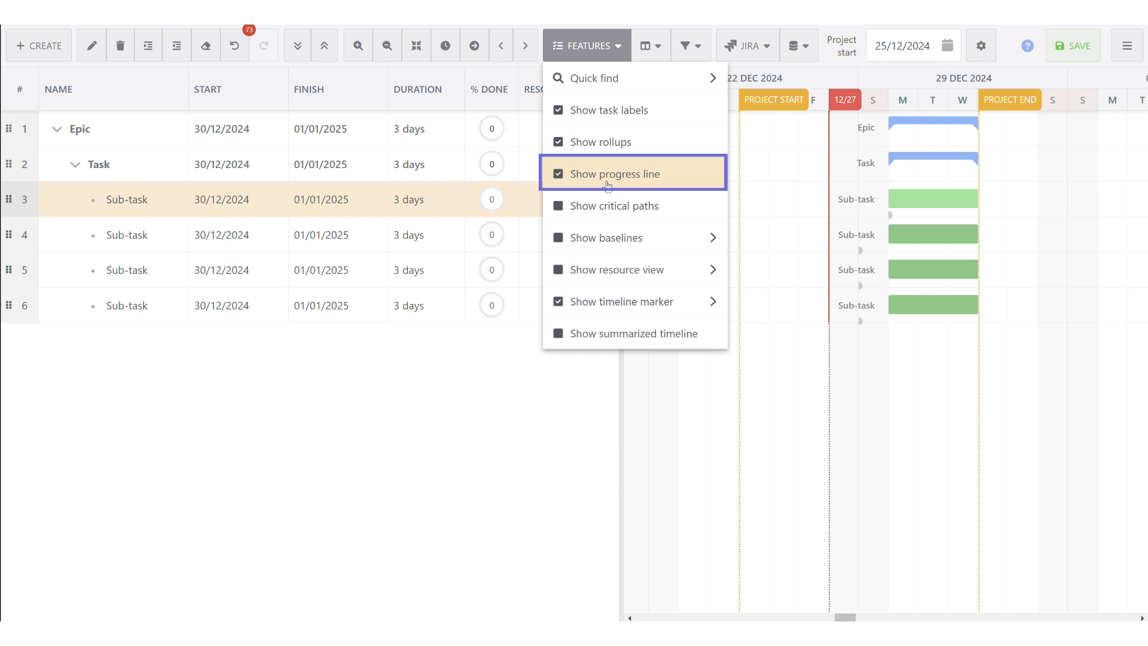
click(540, 418)
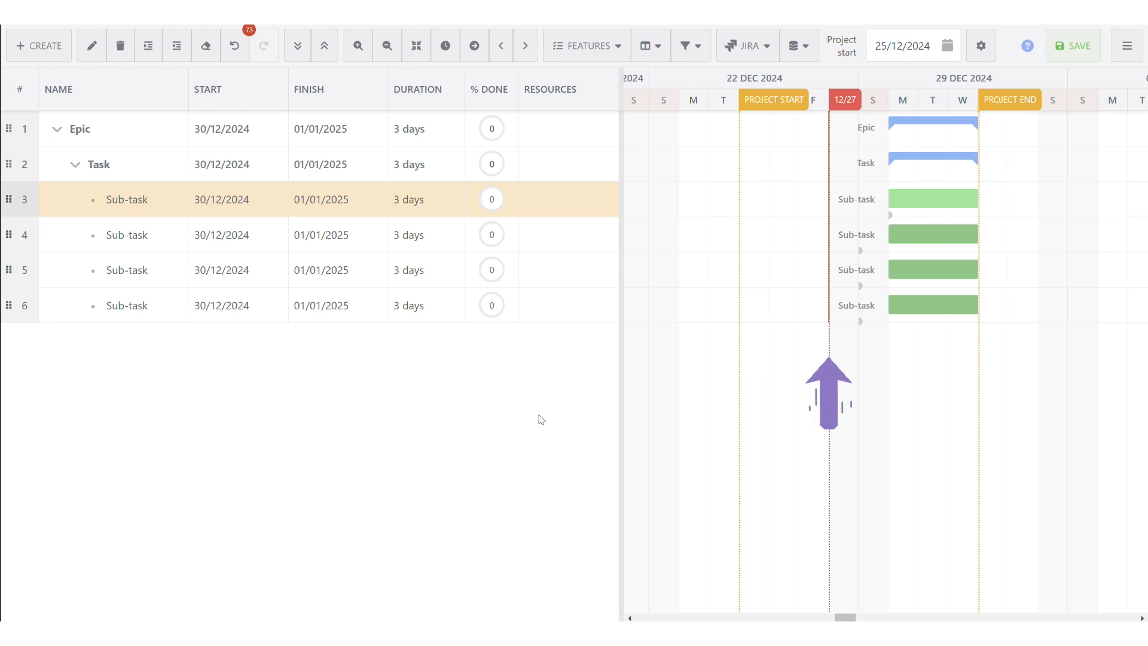
Step: Move the row 3 sub-task to start on 26/12/2024 and set the row 4 sub-task to 100% done
drag(914, 211, 806, 206)
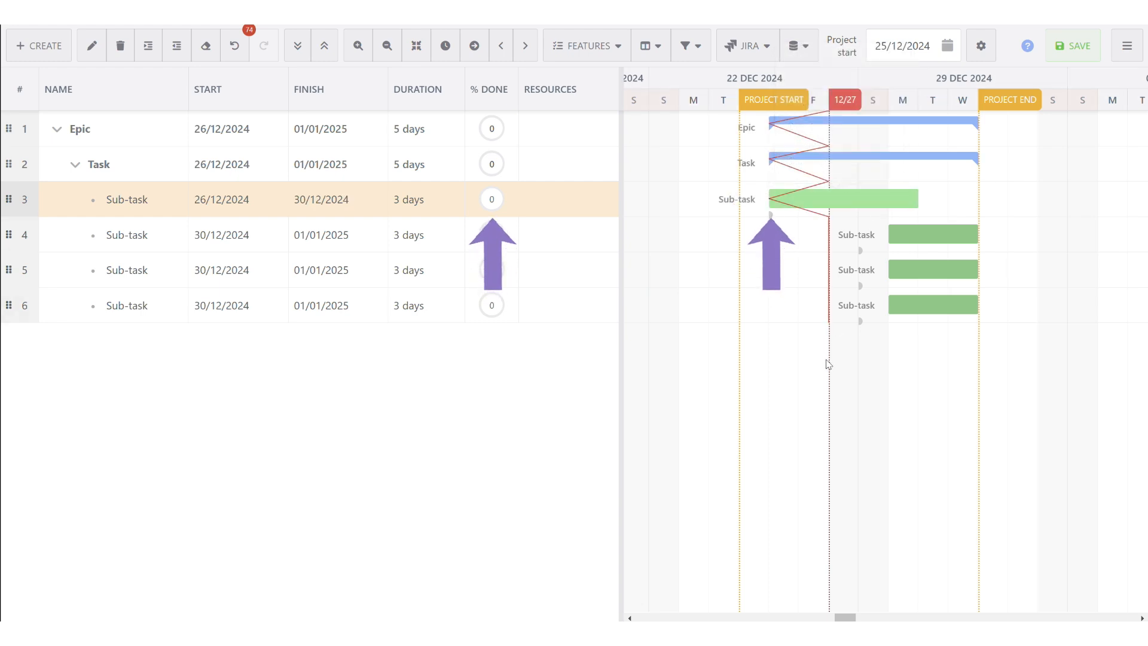
click(943, 236)
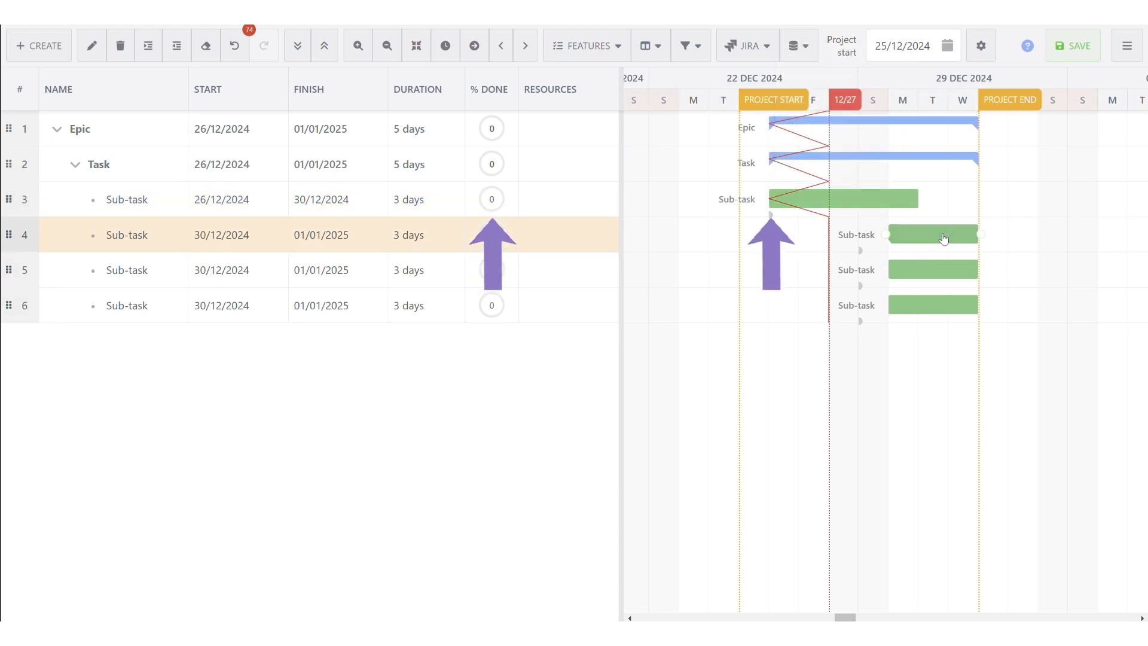
double_click(492, 234)
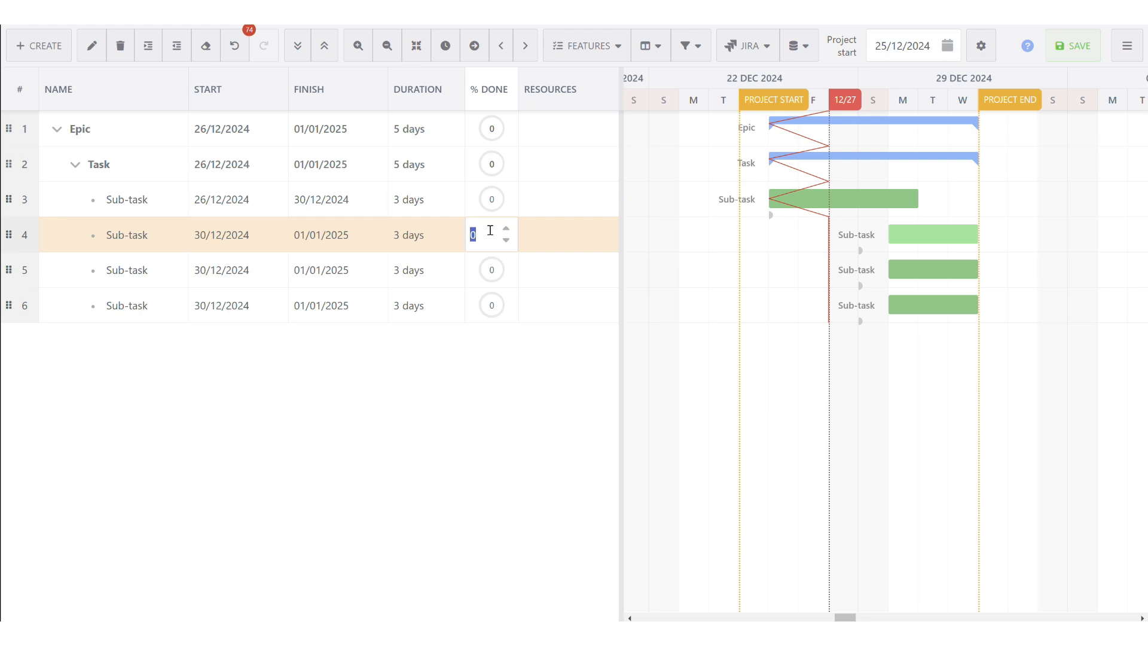
text(100)
key(Return)
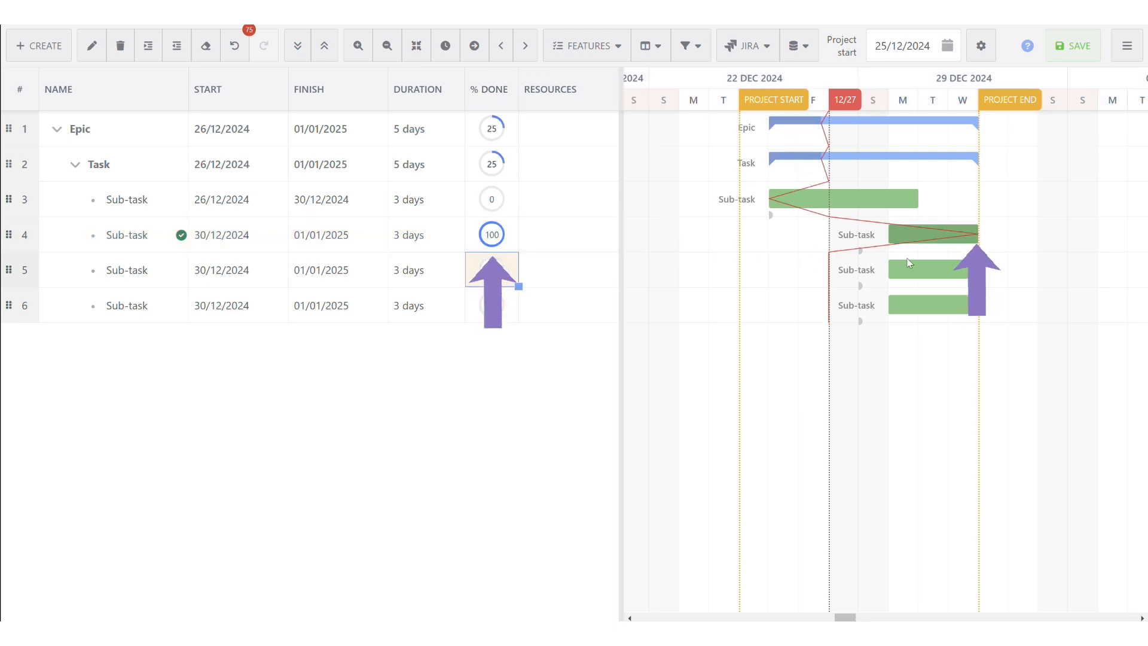
Step: Set the row 5 sub-task's completion to 50% in its task details and save the change
double_click(928, 269)
click(772, 343)
text(50)
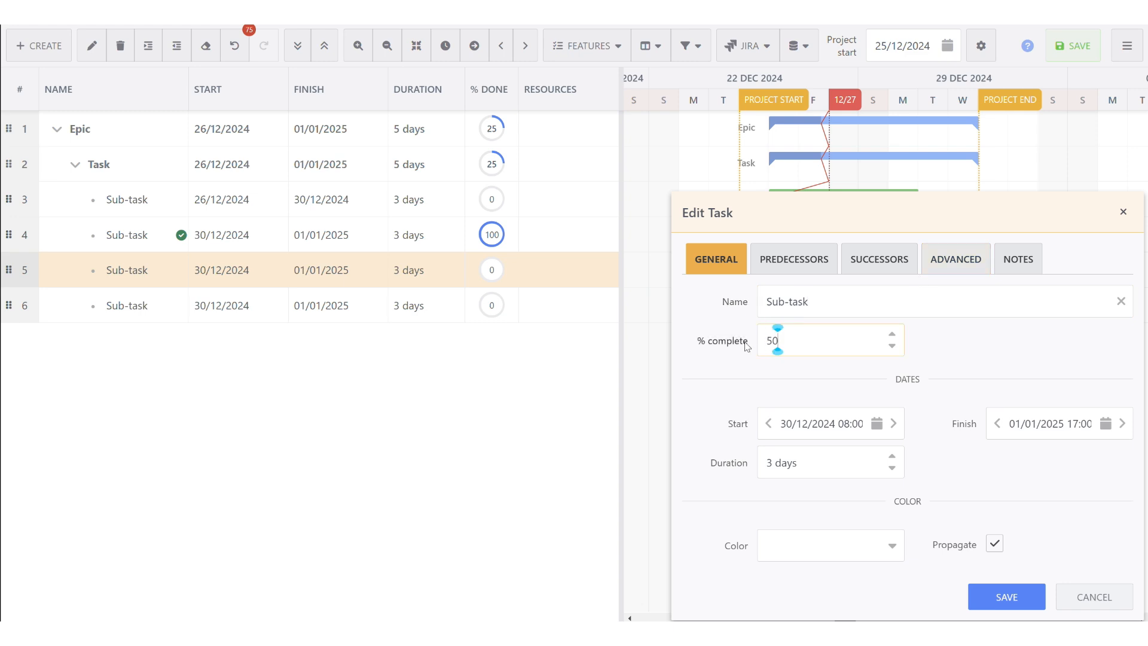
click(1006, 597)
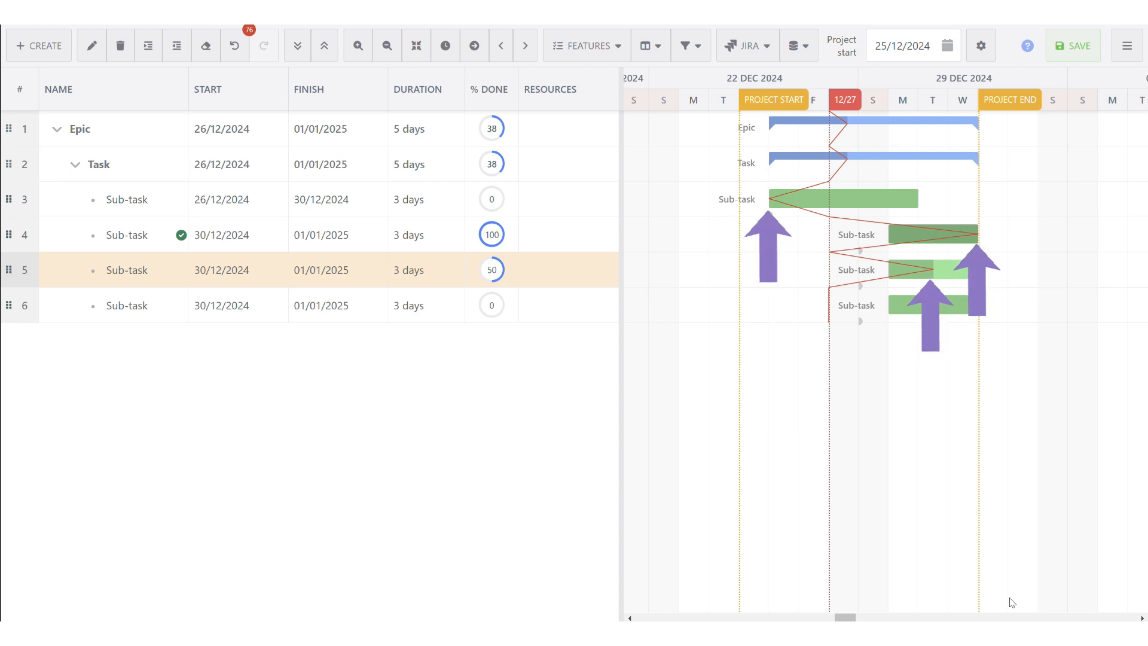
click(736, 321)
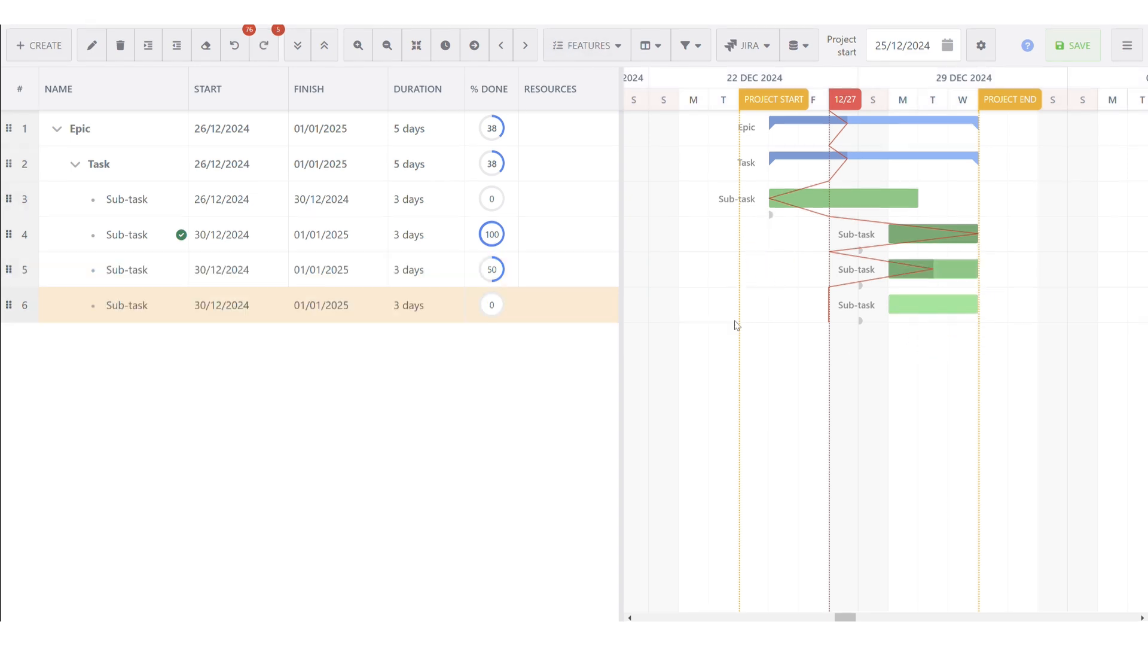
Step: Show the critical paths on the Gantt chart
click(603, 45)
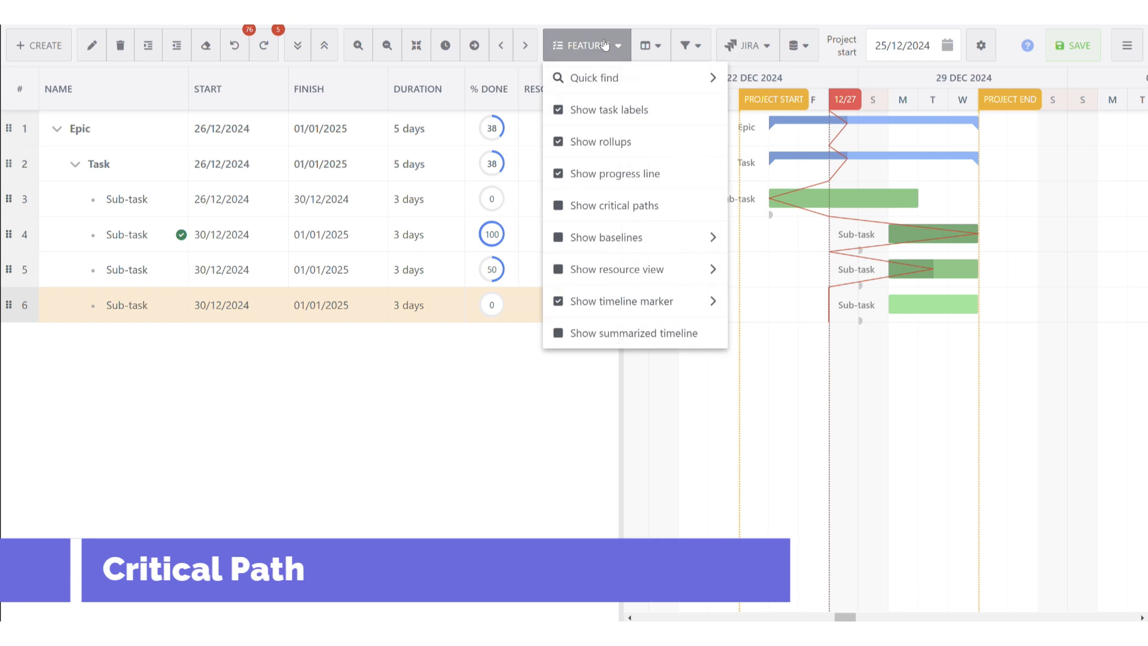
click(606, 222)
click(797, 365)
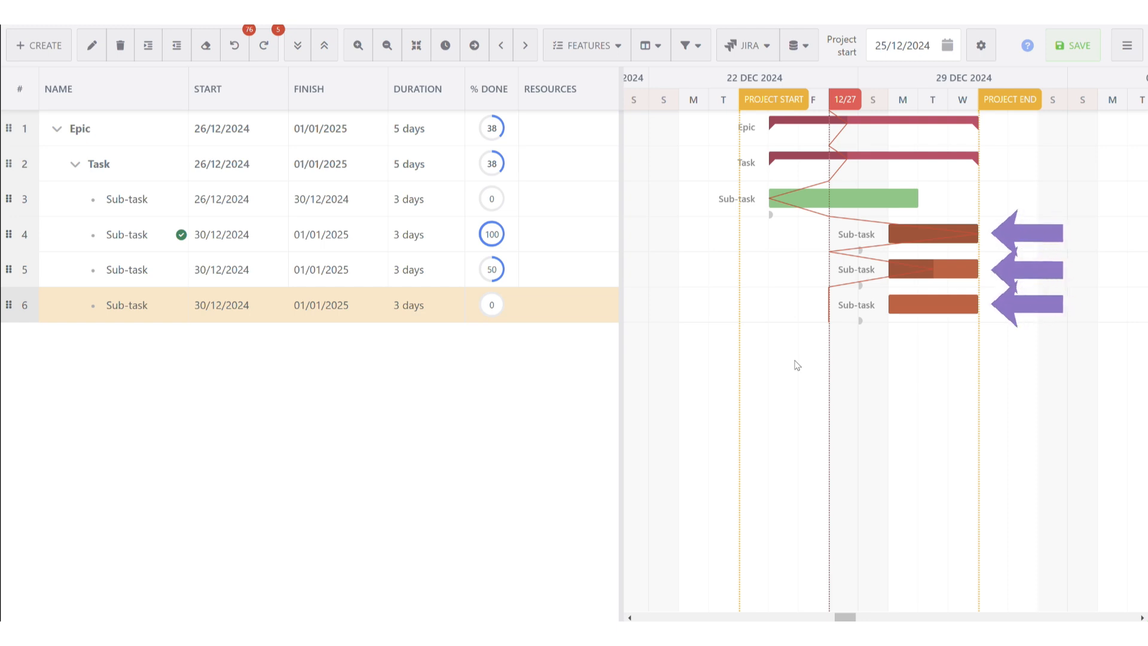
Step: Move the row 6 sub-task to start on 31/12/2024 and link the end of the row 3 sub-task to it
drag(930, 306, 991, 313)
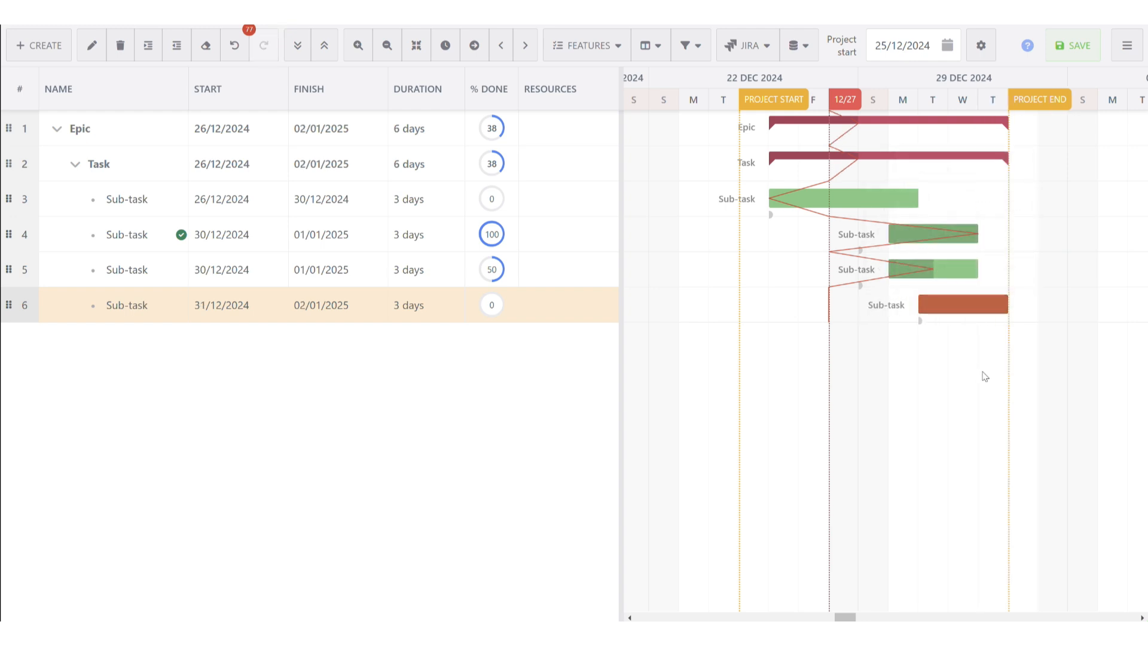
click(900, 202)
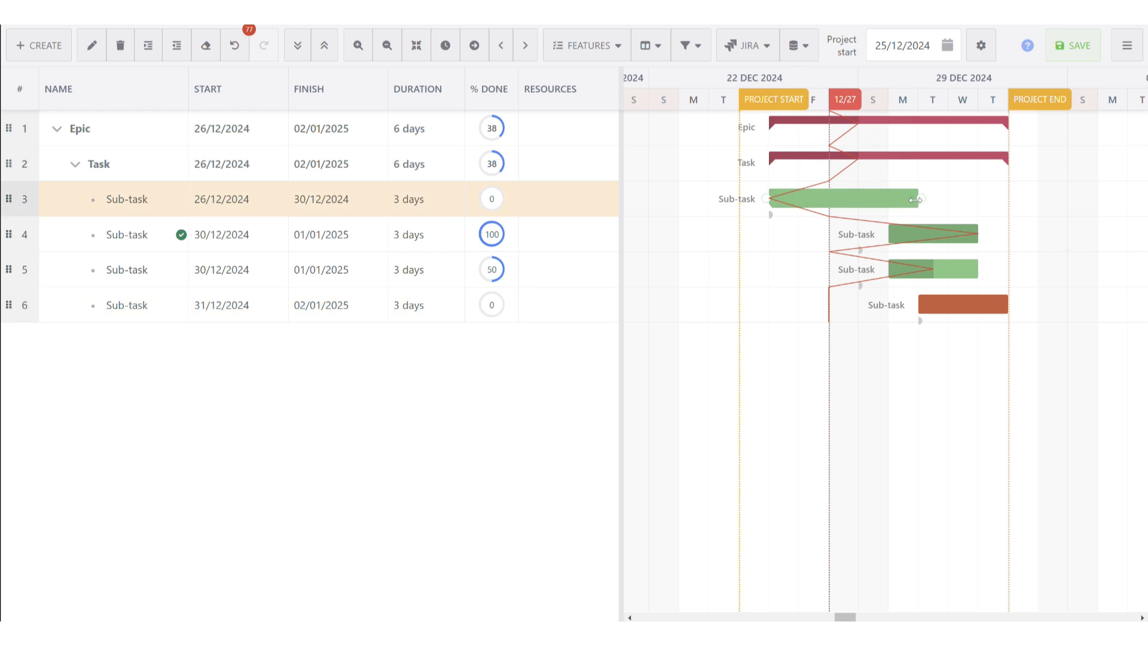
drag(921, 199, 919, 309)
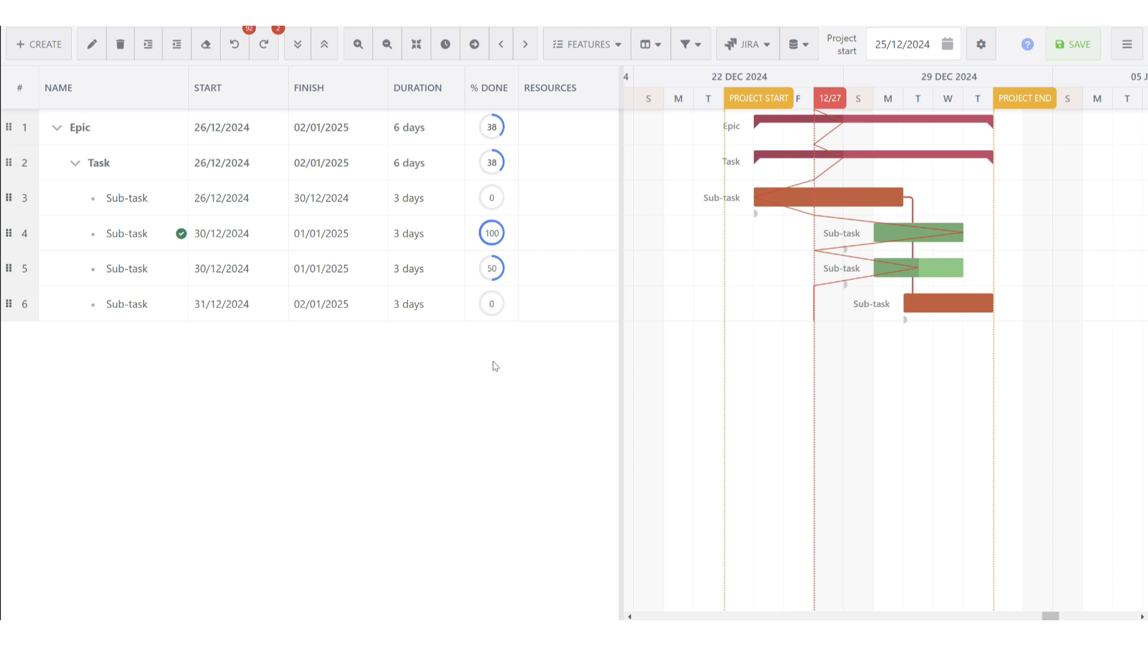
Step: Show the summarized timeline and add a subtask named Important under the Task row
click(587, 45)
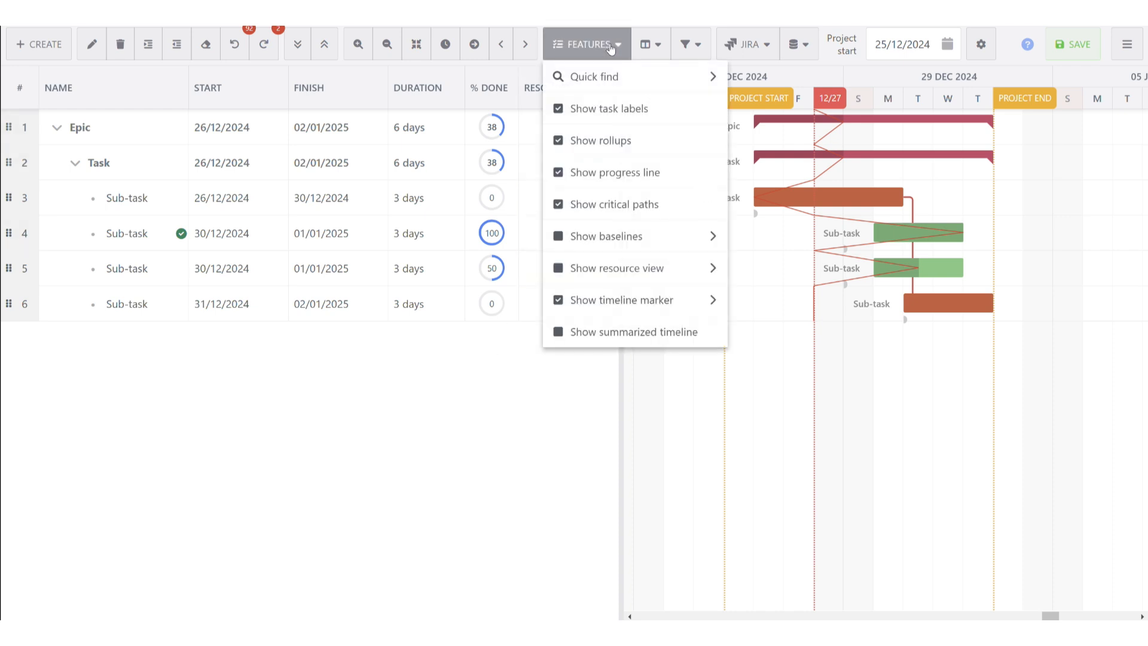
click(658, 334)
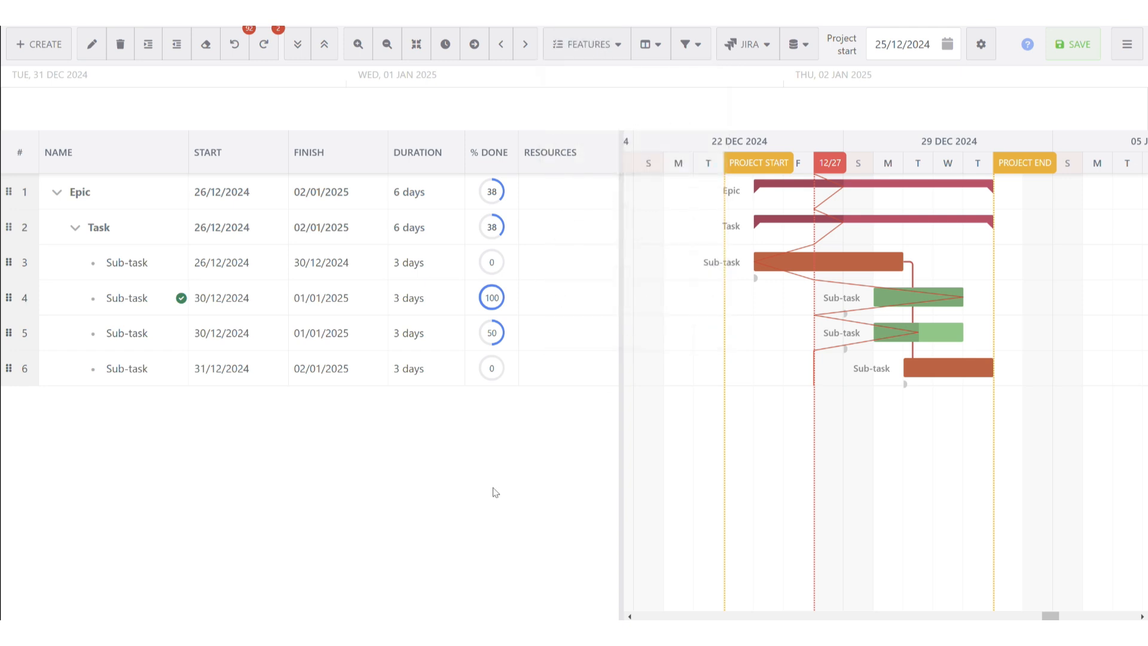
right_click(112, 229)
mouse_move(200, 375)
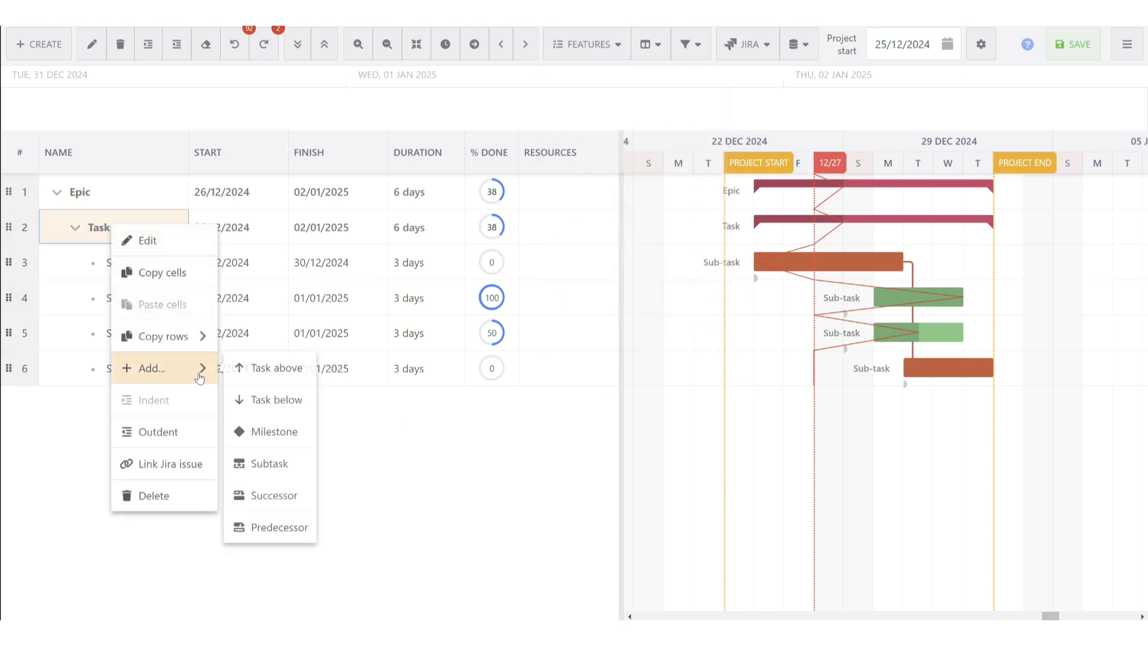
click(269, 463)
double_click(143, 274)
text(Important)
key(Return)
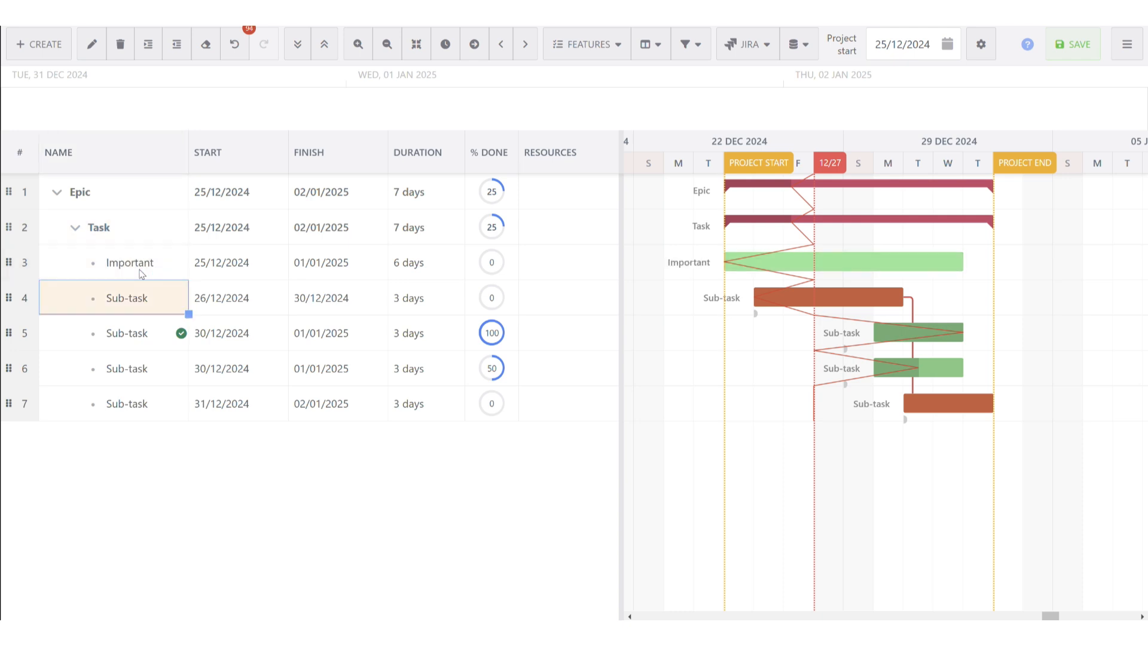
Step: Add the Summarized Timeline column to the task table
right_click(611, 163)
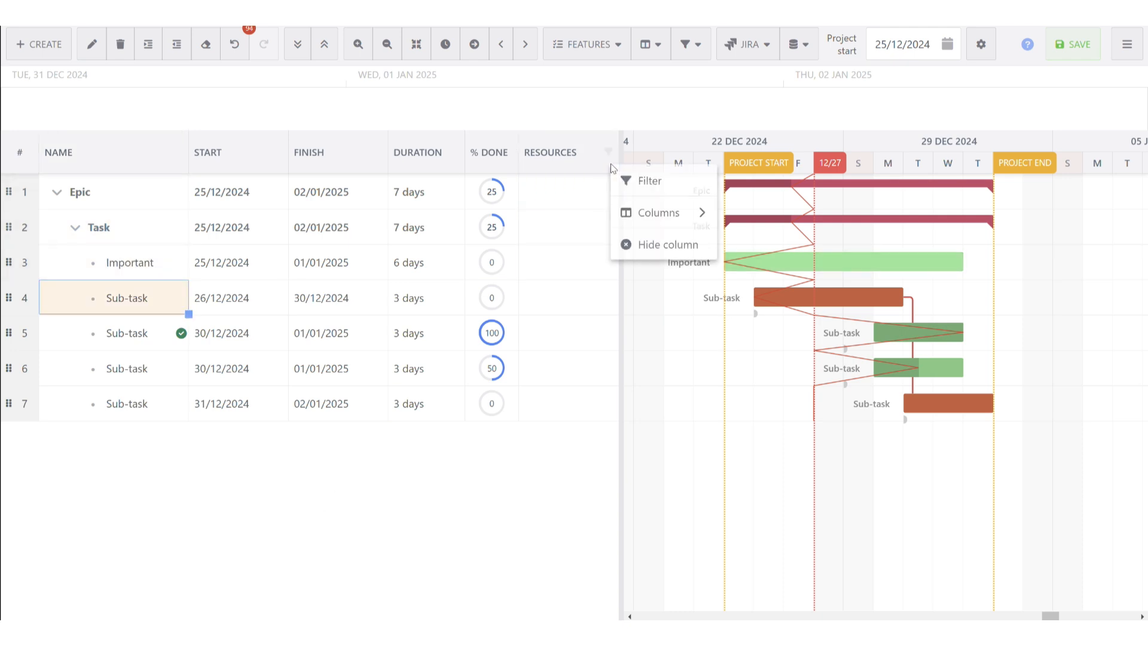
mouse_move(678, 217)
scroll(815, 419, down, 3)
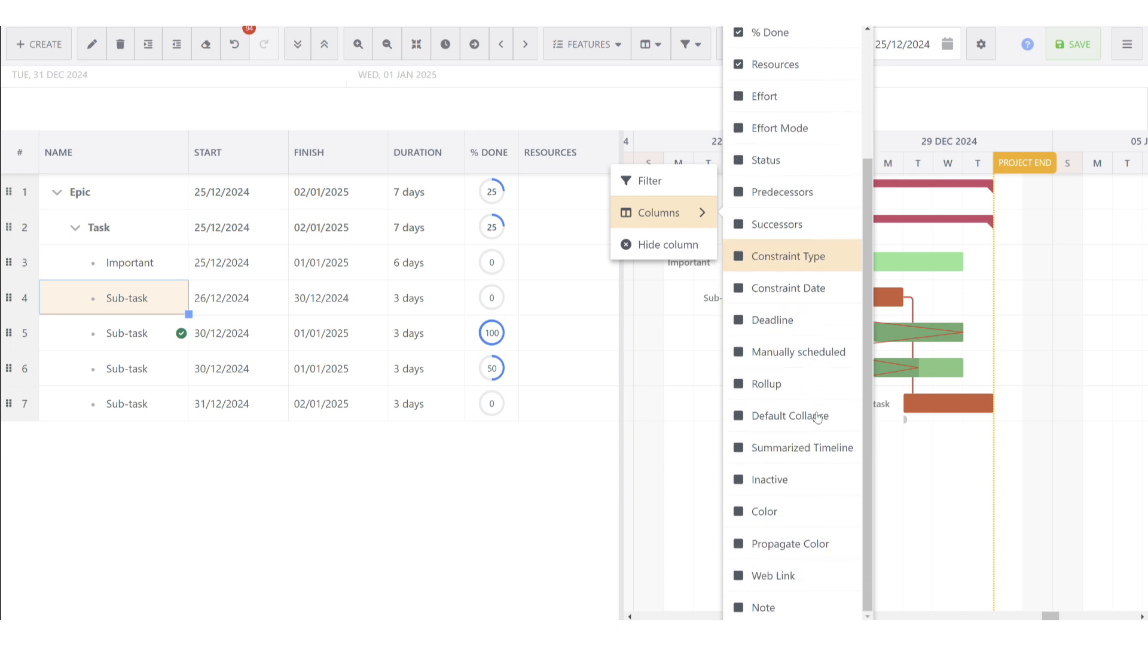
click(828, 445)
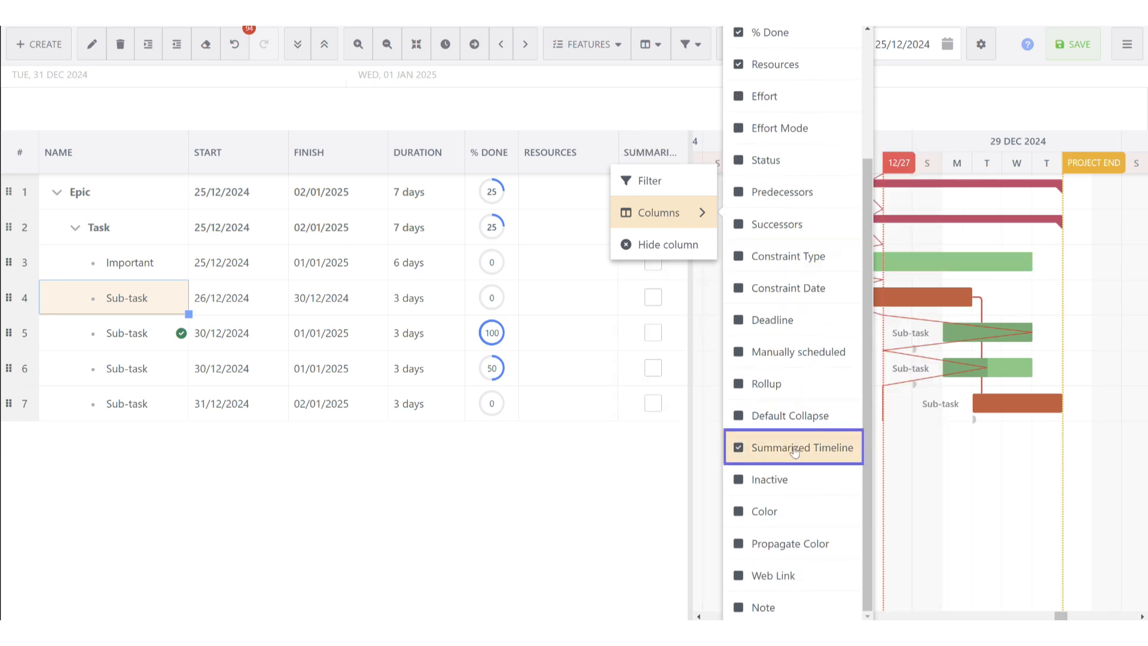
click(543, 504)
Step: Include Important and the row 7 sub-task in the summarized timeline and check their details there
click(654, 262)
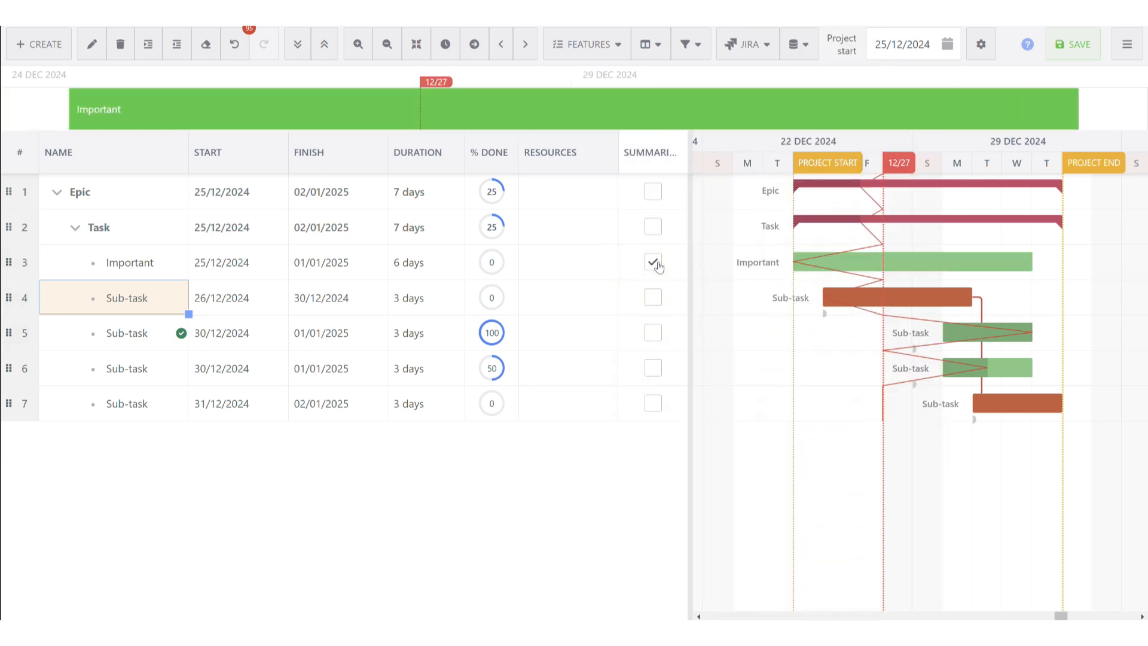
click(654, 403)
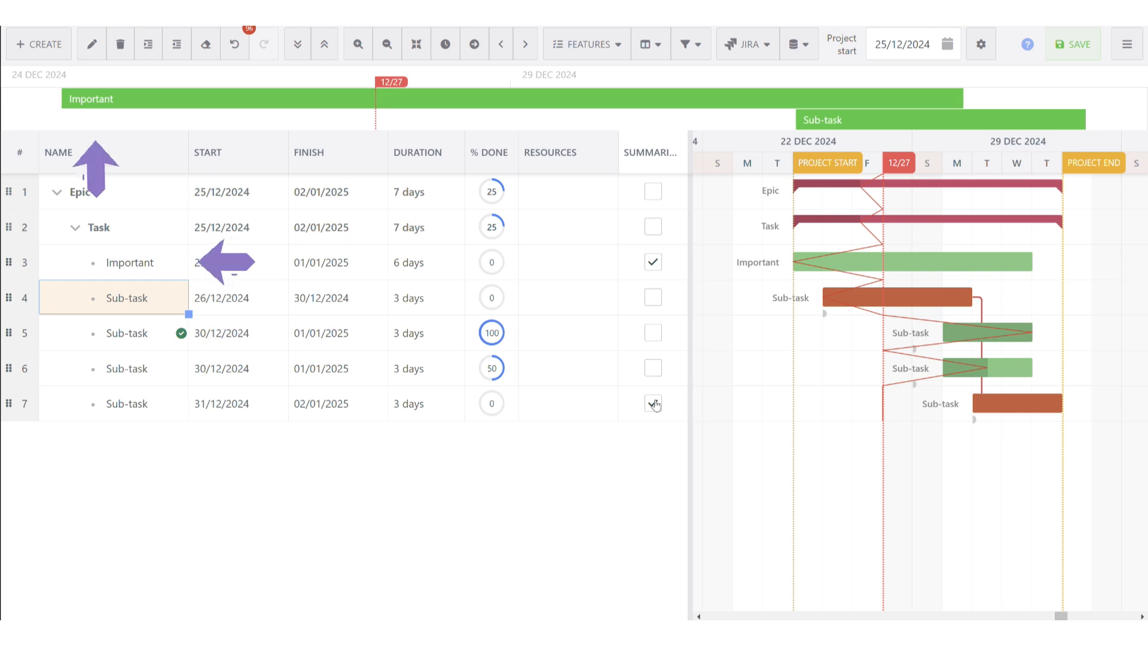
mouse_move(740, 107)
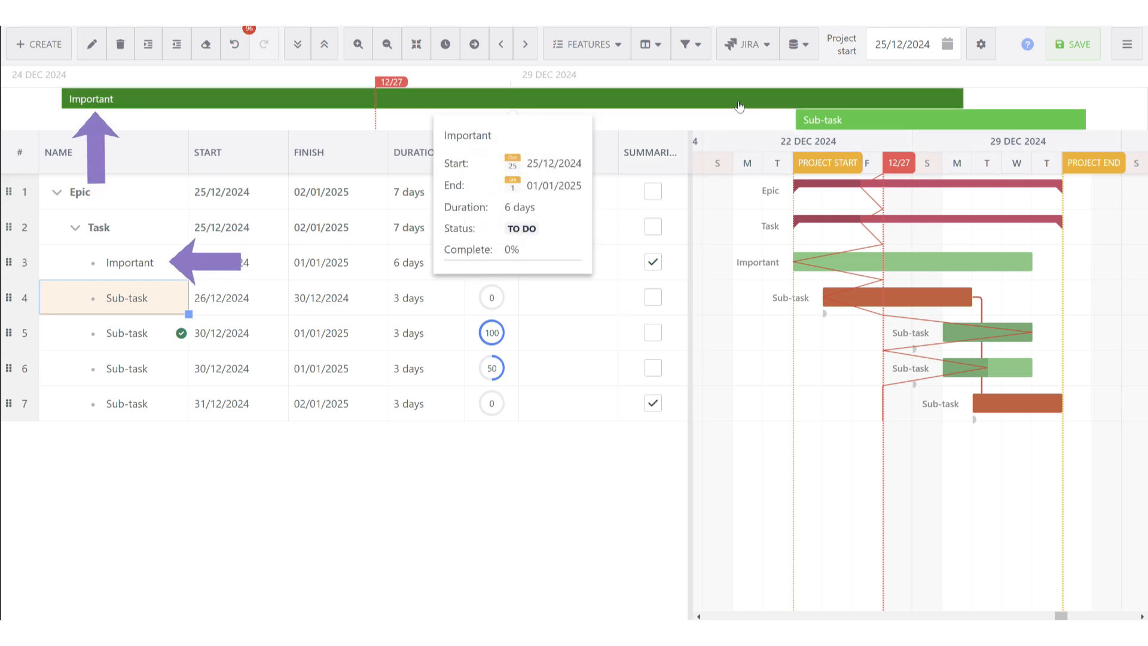
mouse_move(863, 125)
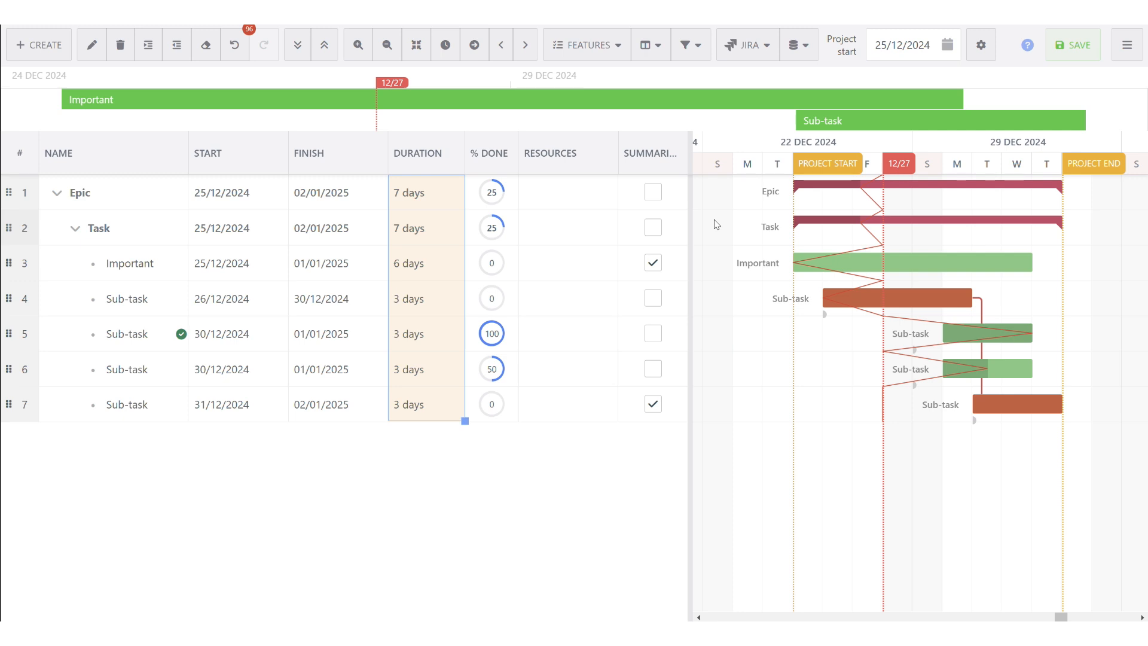
Step: Create Jira issues of type Task from the leaf tasks in the Design project on the one-atlas-otop site
click(768, 49)
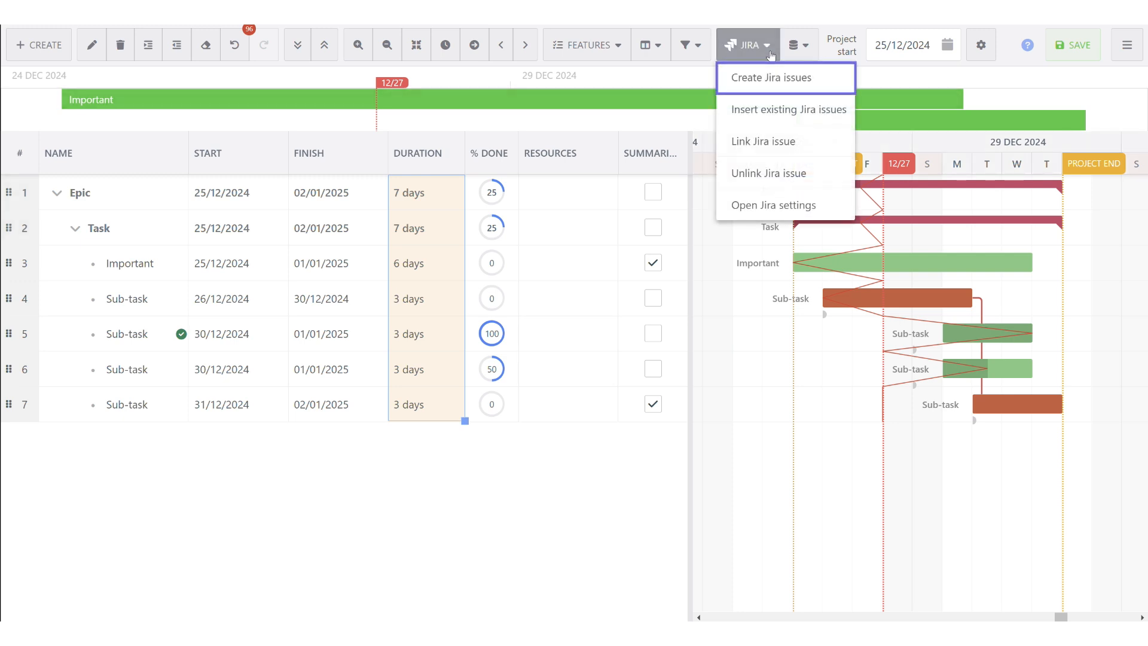
click(827, 79)
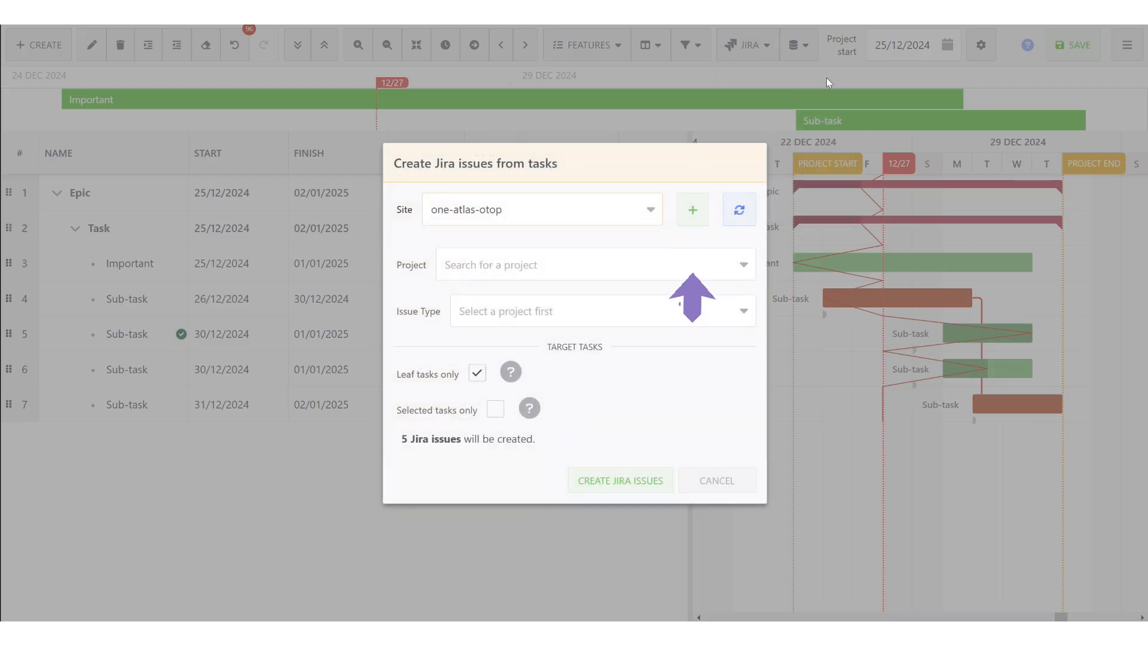
click(743, 267)
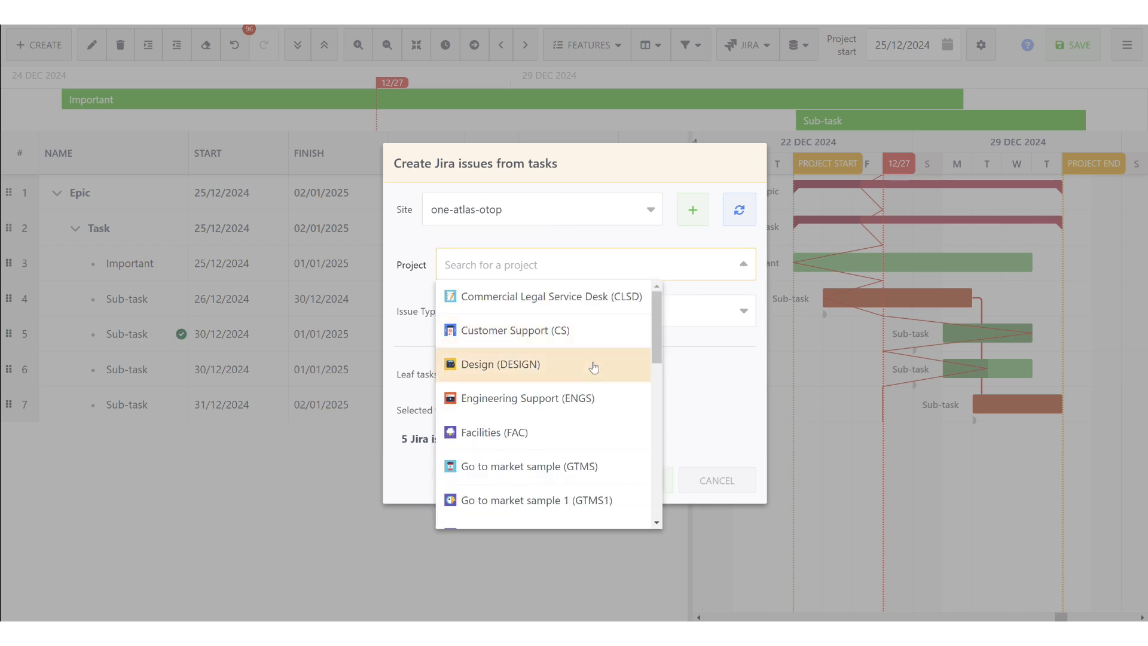
click(593, 368)
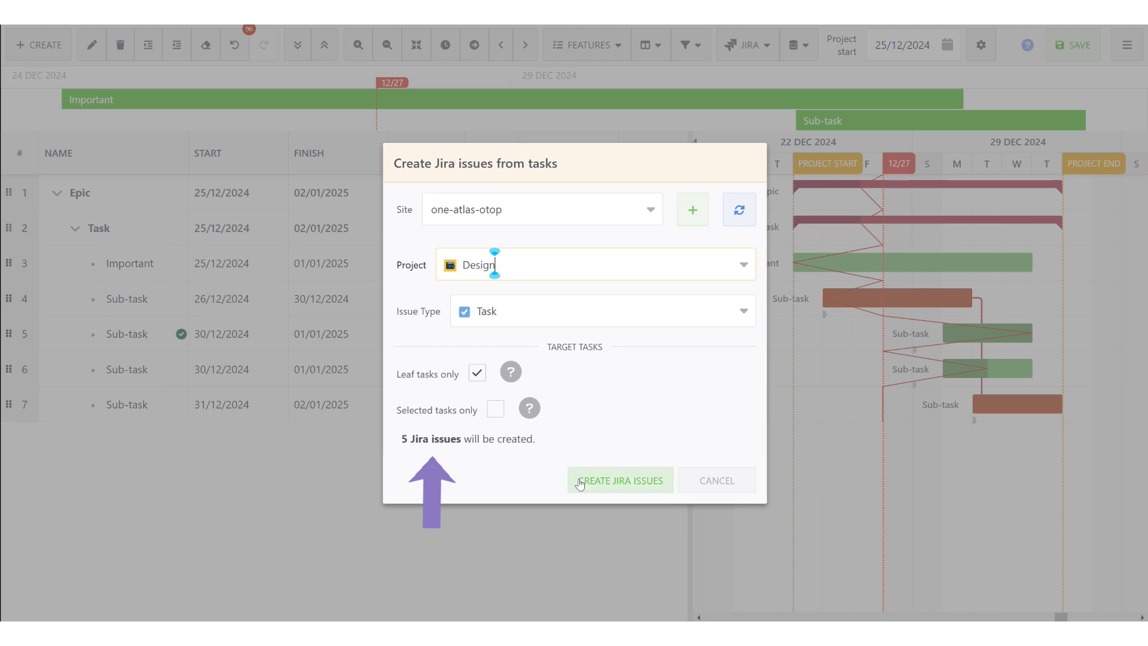
click(621, 485)
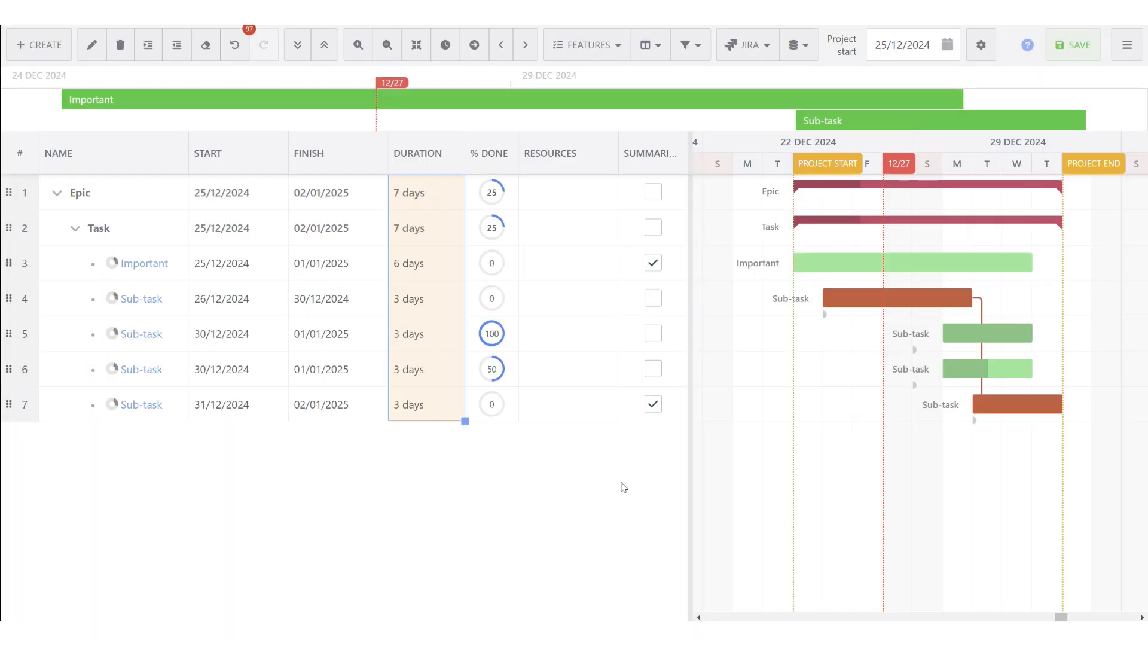
Step: Save the plan with a version comment beginning "Created from Gantt Chart Planner"
text(Created from Gantt Chart Planner by)
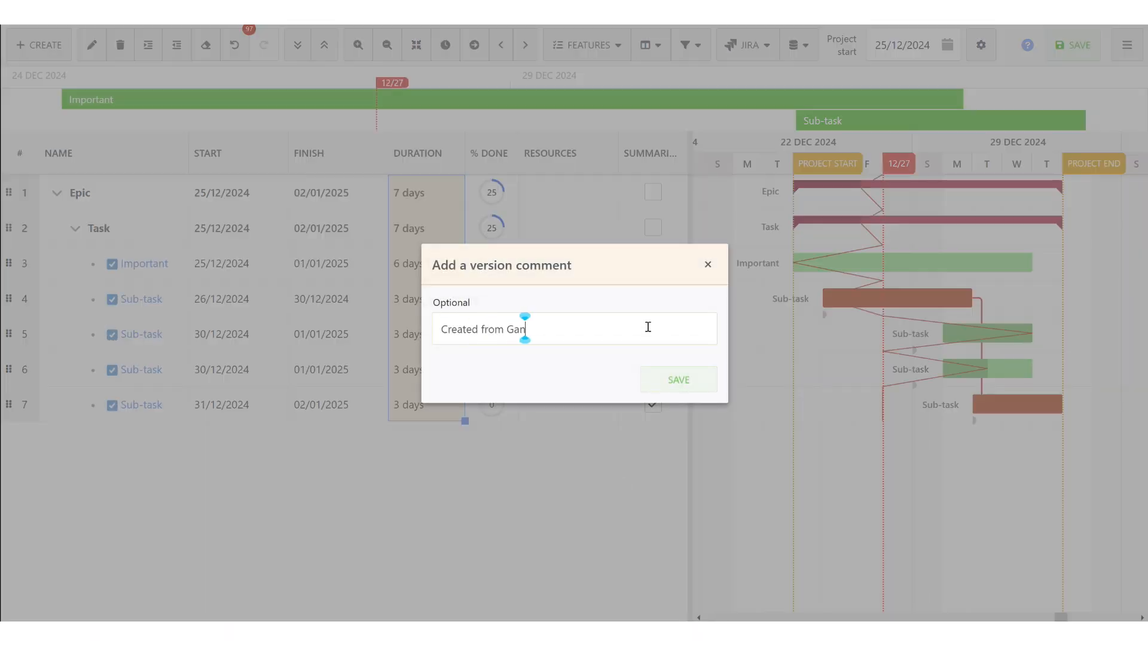
text( Rickard)
click(706, 388)
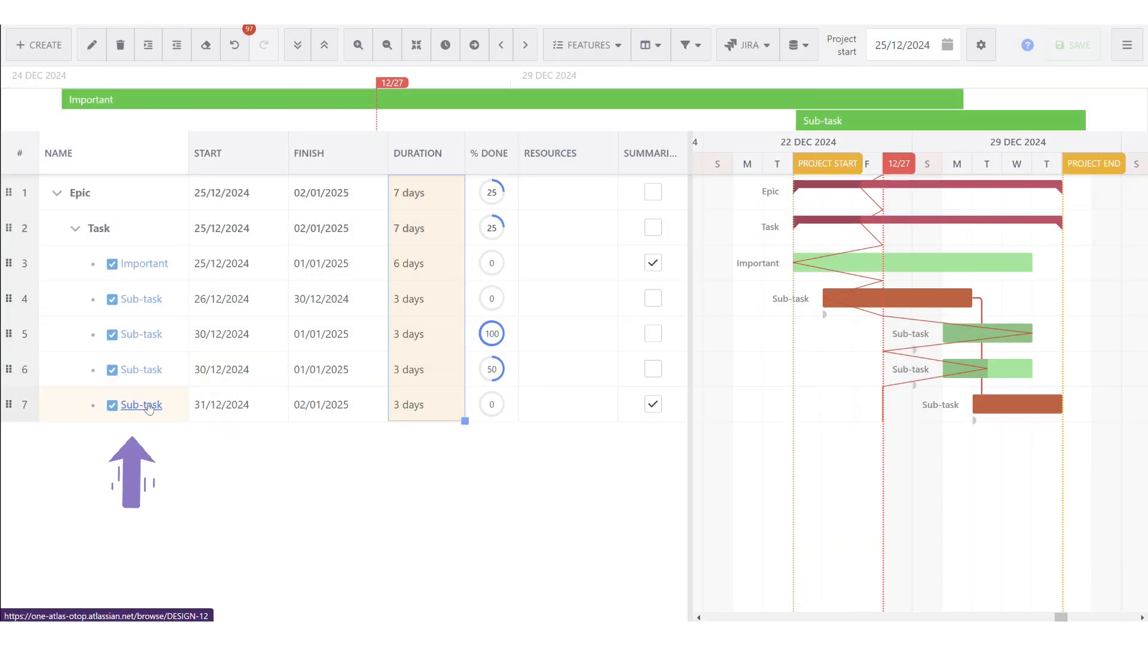
Step: Add a new subtask under Task in row 2 of the plan
right_click(154, 228)
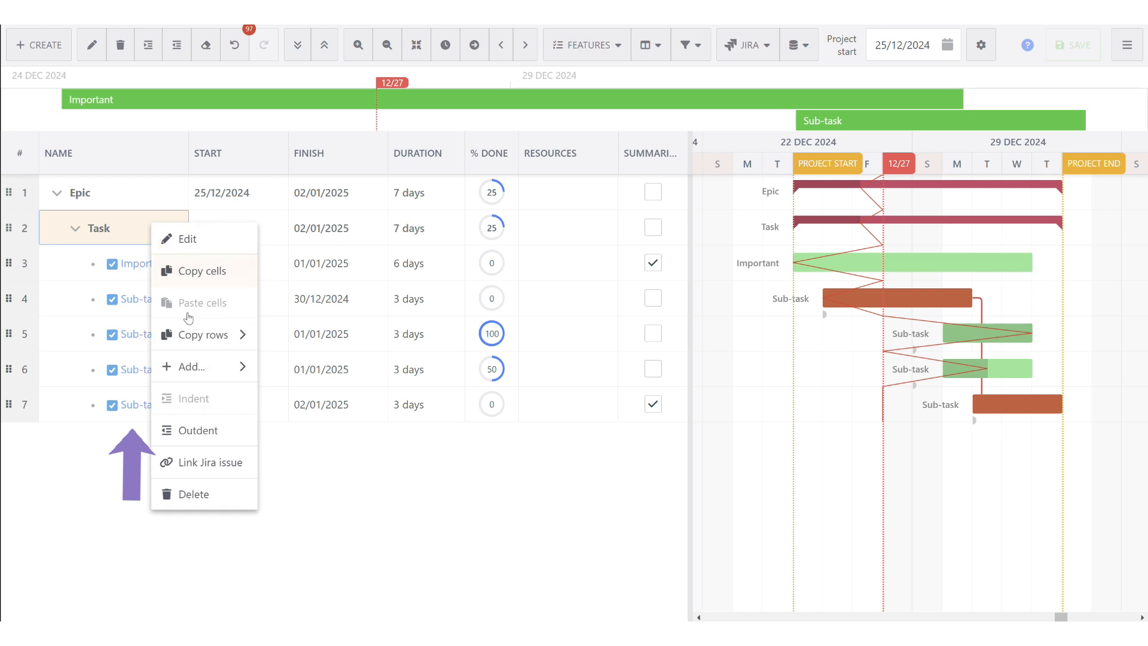
mouse_move(214, 367)
click(303, 465)
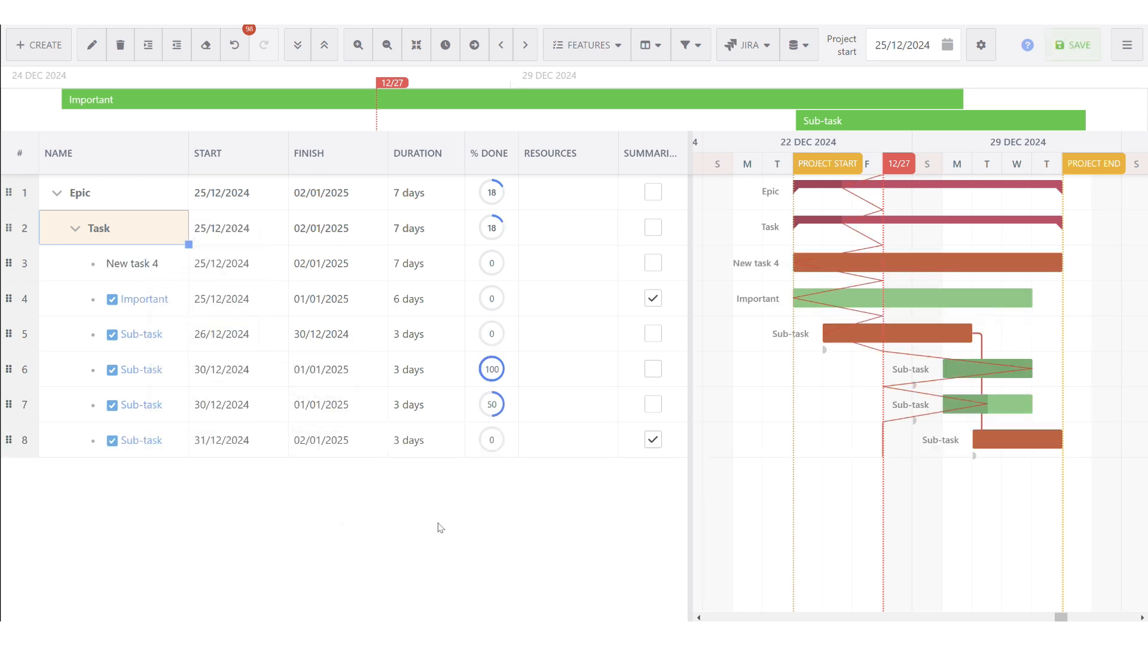
Step: Link New task 4 to a one-atlas-otop Jira issue found by searching "auth", and unlink that issue from the task
click(175, 270)
click(772, 57)
click(829, 144)
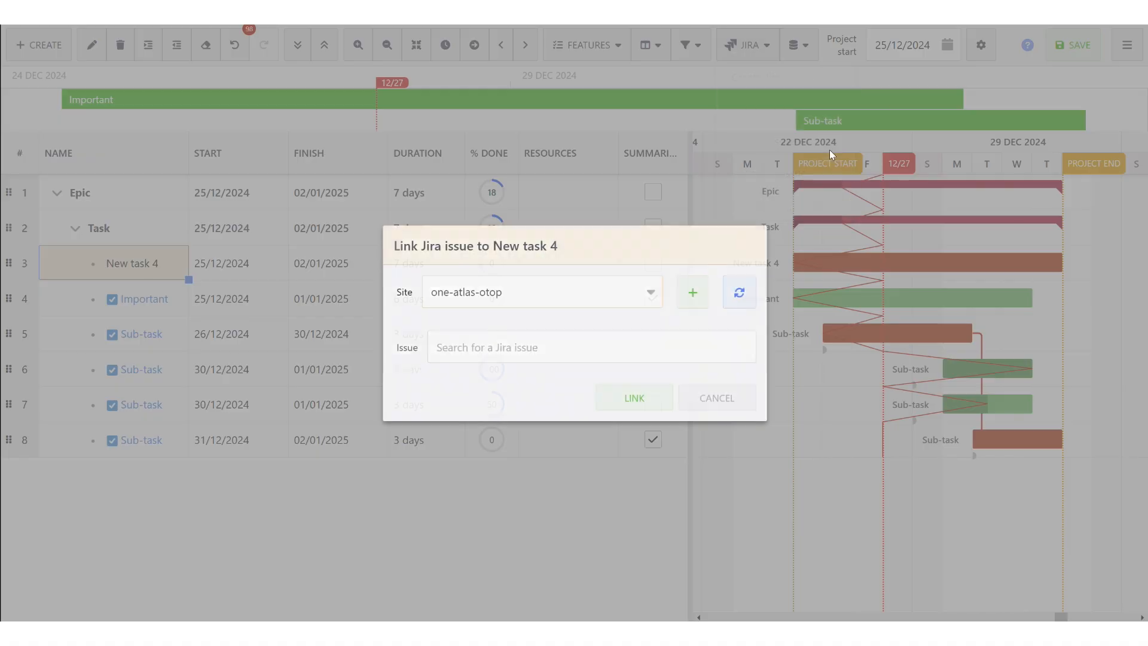
click(644, 347)
text(auth)
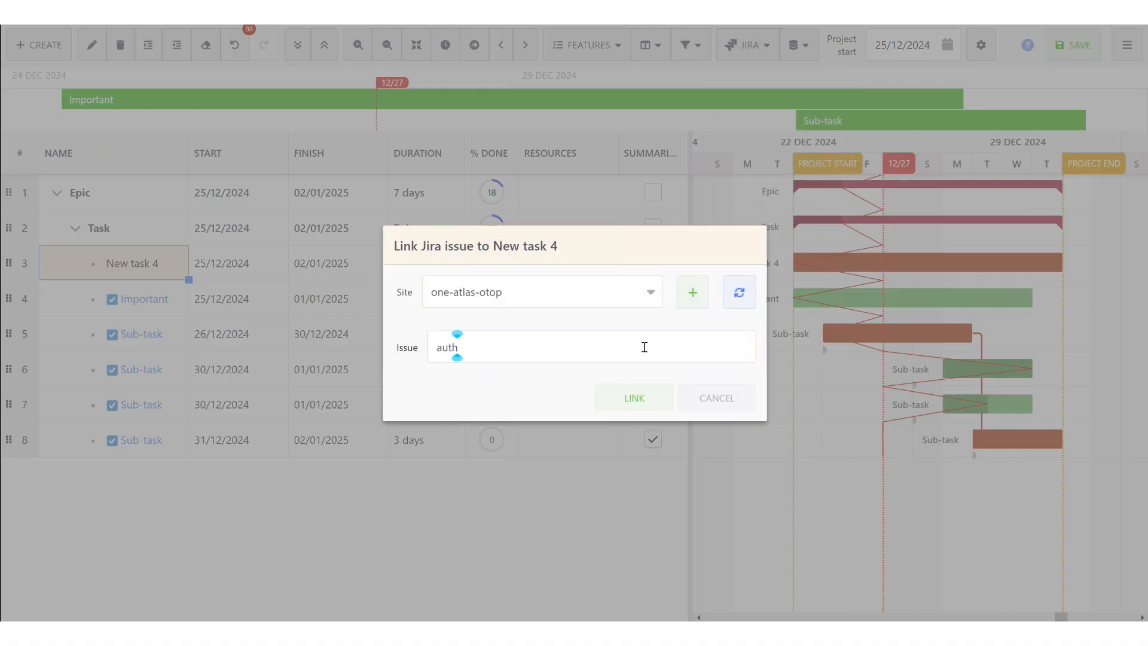
click(649, 375)
click(655, 395)
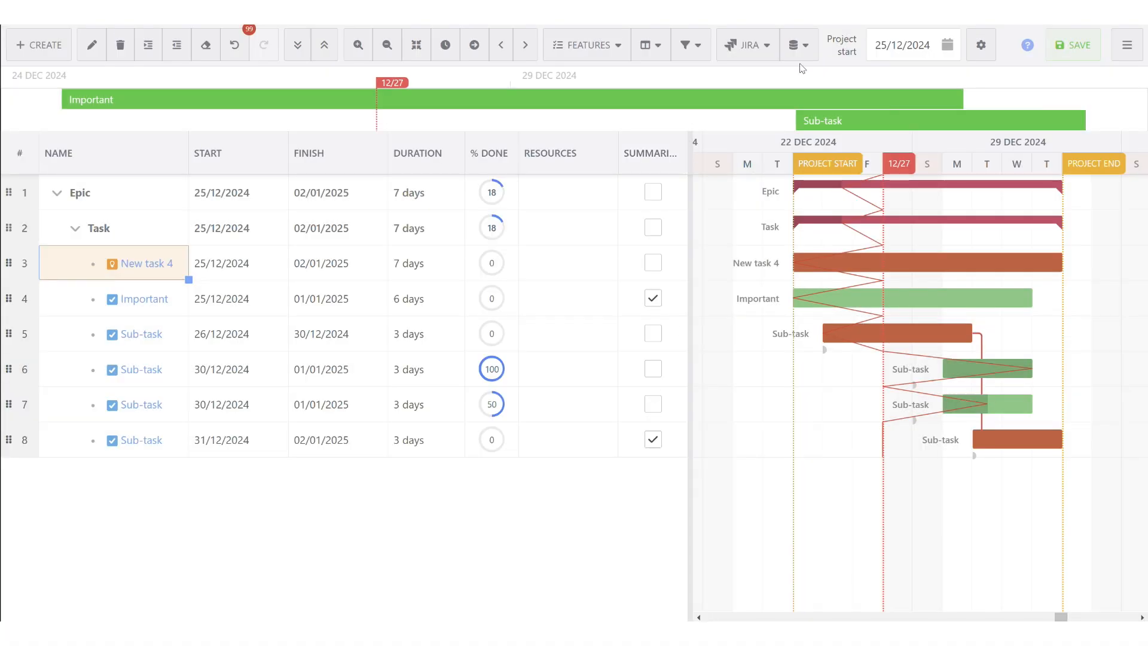
click(748, 45)
click(823, 172)
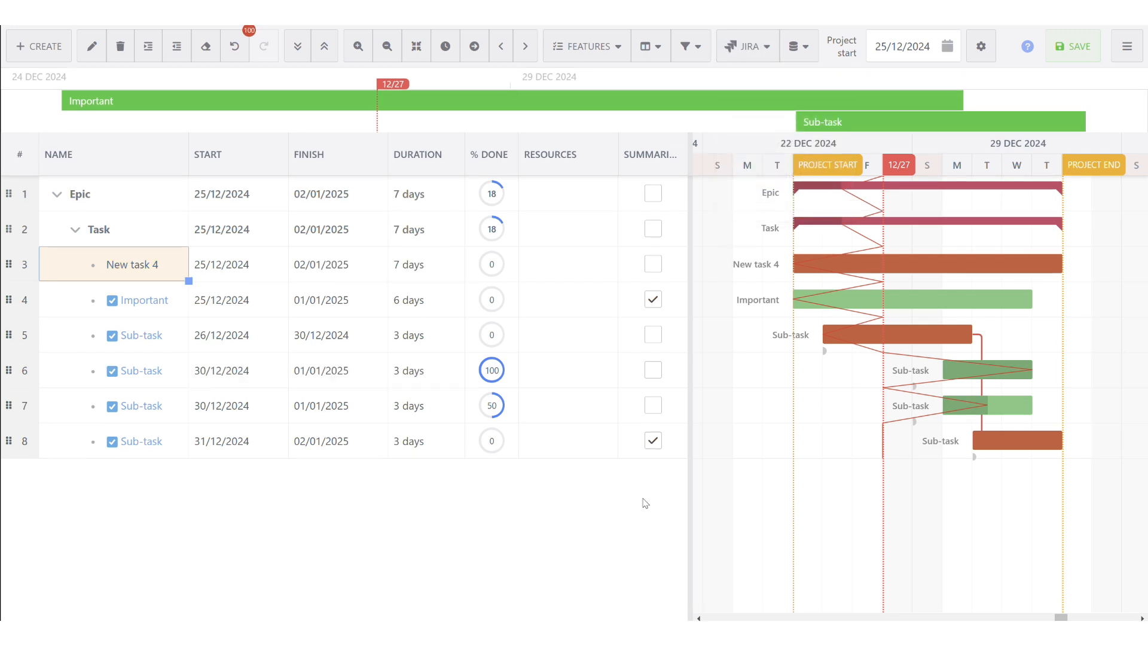
Step: Open the plan's Jira settings and review the date fields available for the Start mapping on the one-atlas-otop site
click(977, 51)
click(728, 91)
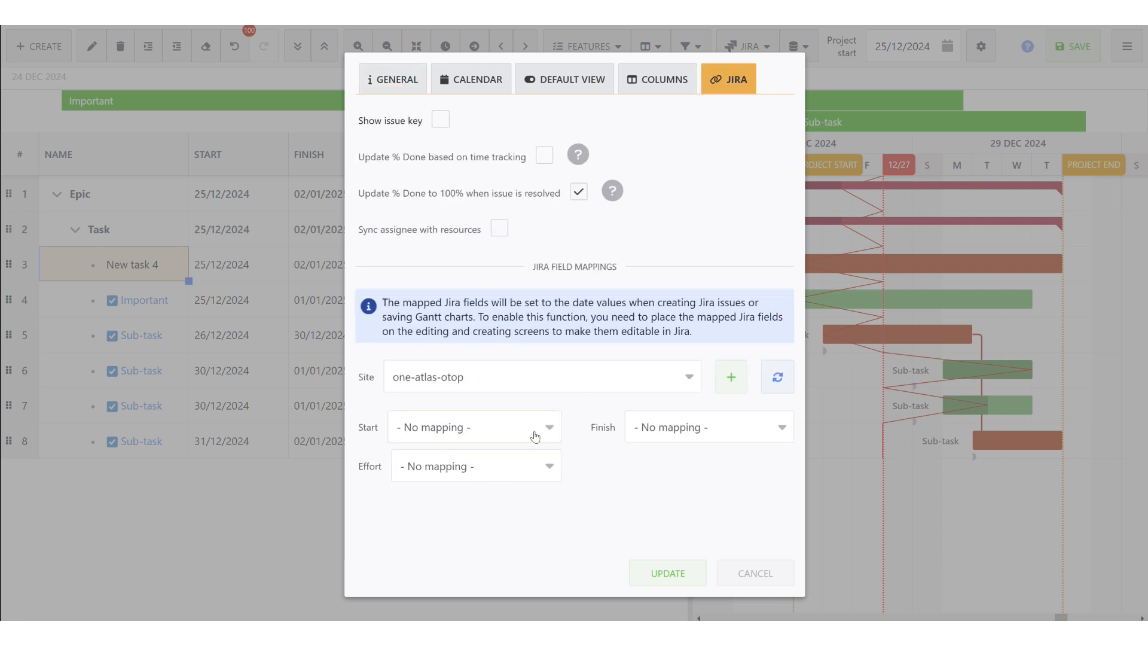
click(536, 437)
scroll(502, 586, down, 3)
scroll(502, 588, down, 1)
scroll(500, 587, up, 3)
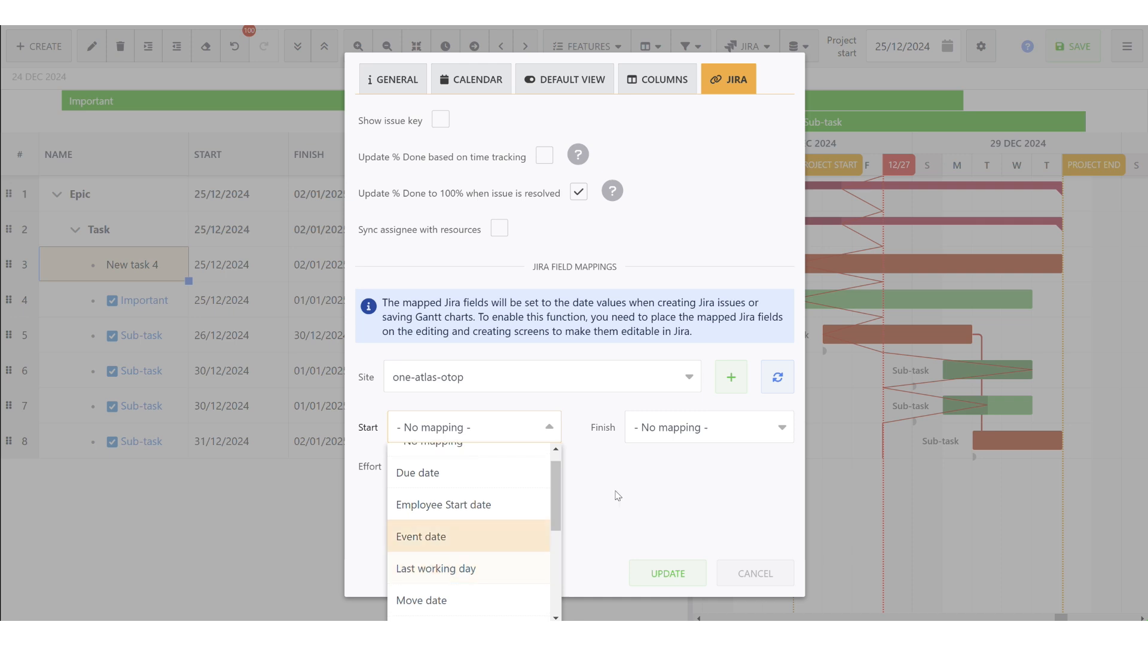
click(646, 480)
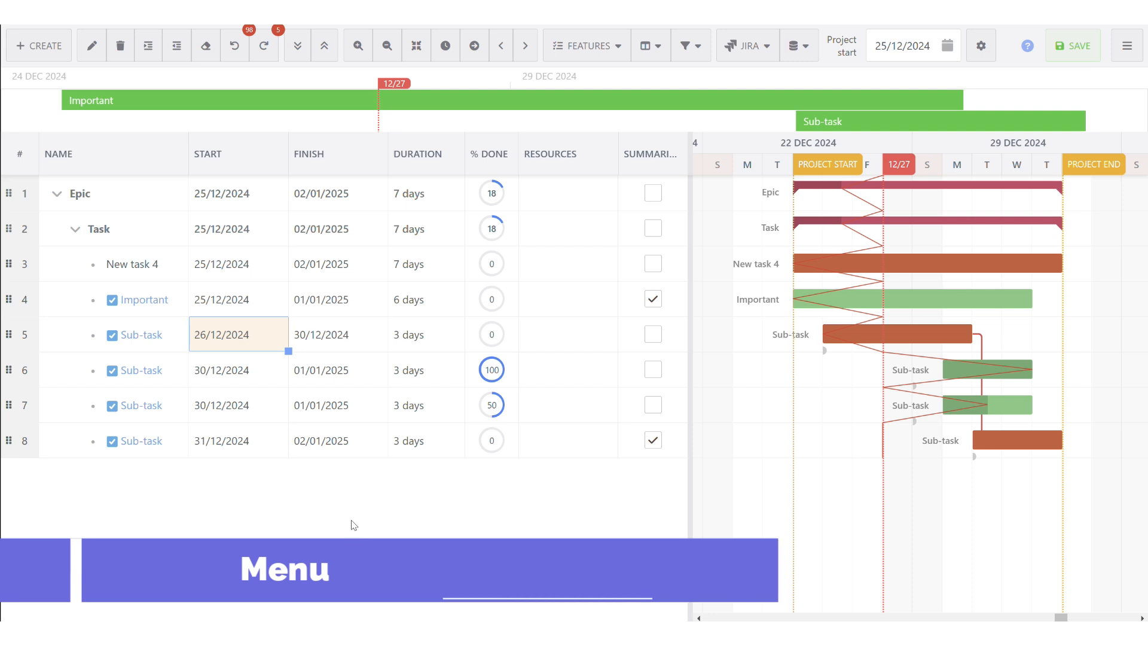
Step: Copy the start date of Important and paste it into the start date of the row 6 sub-task
click(253, 309)
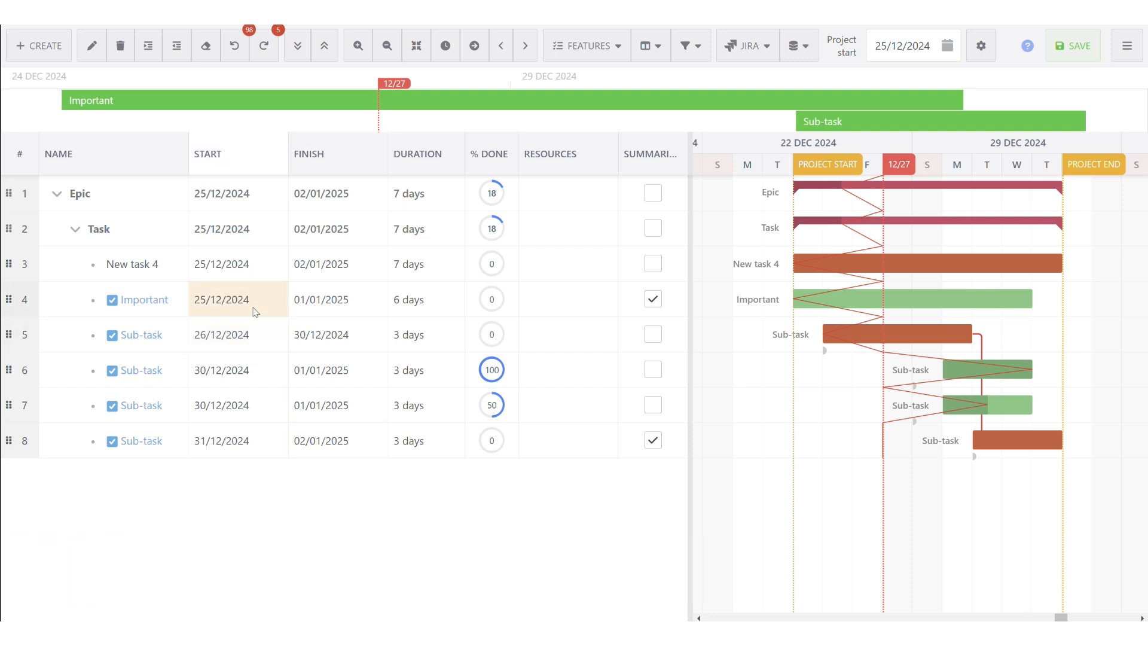
right_click(254, 310)
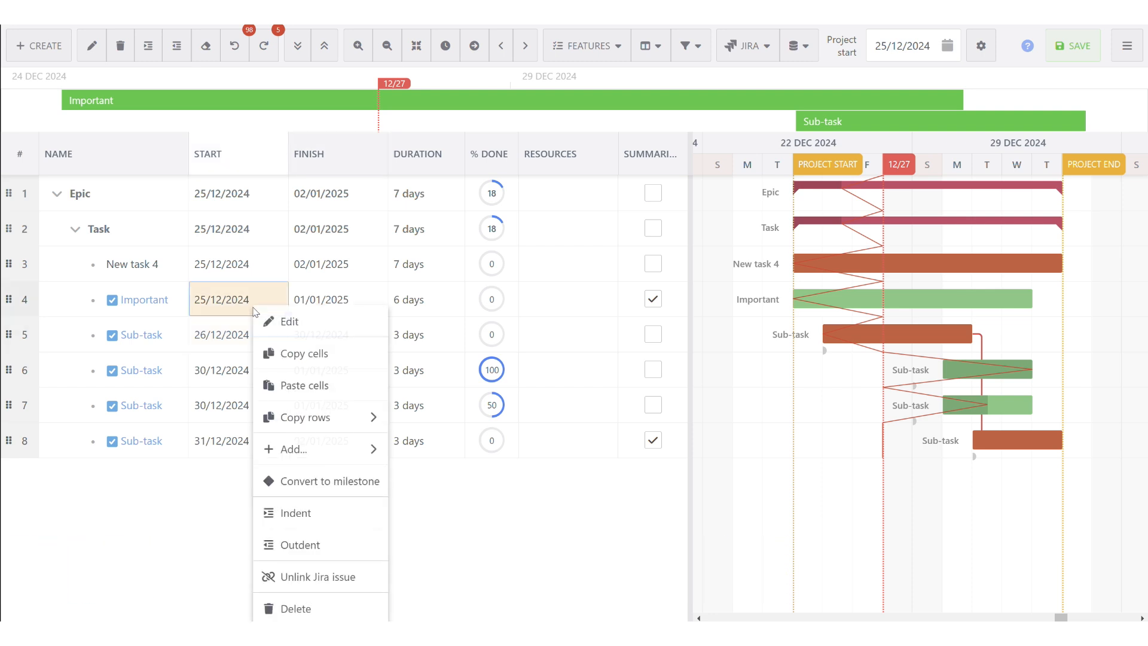
click(287, 353)
click(244, 374)
right_click(244, 375)
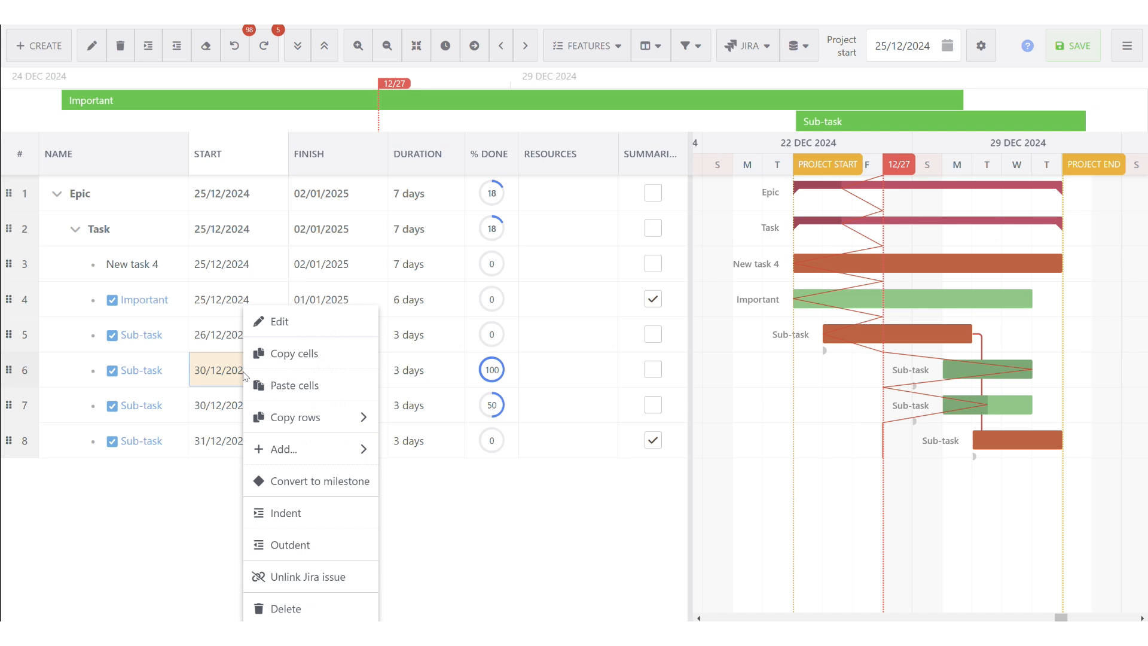
click(281, 386)
Step: Duplicate the row 7 sub-task directly below itself and delete the duplicate
right_click(41, 413)
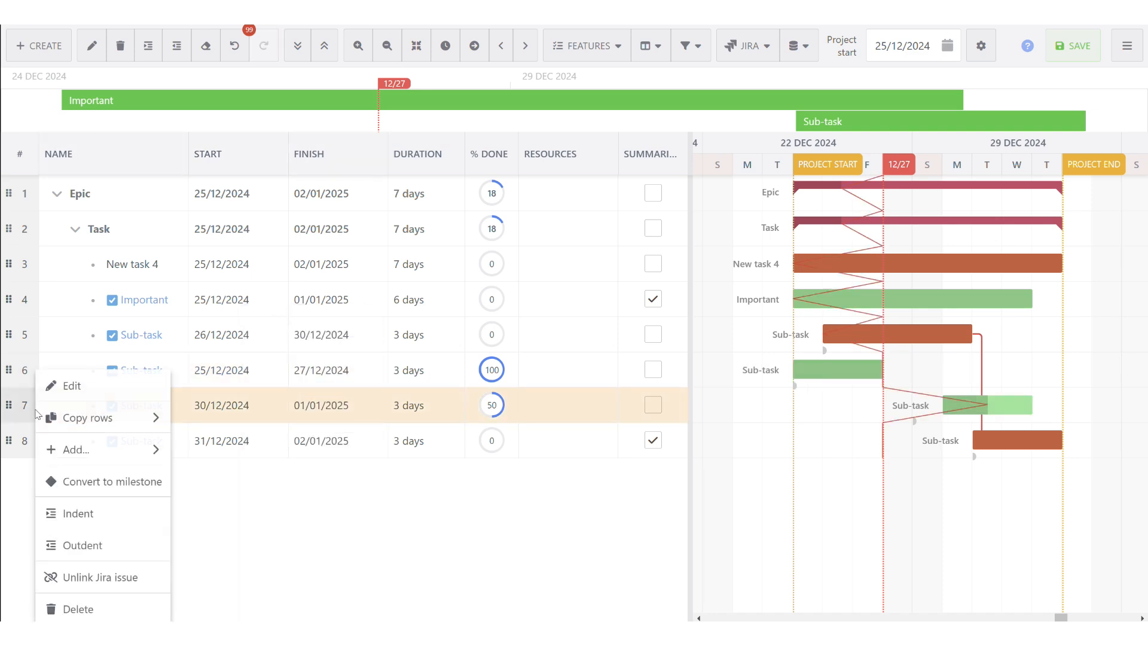
mouse_move(152, 417)
click(217, 419)
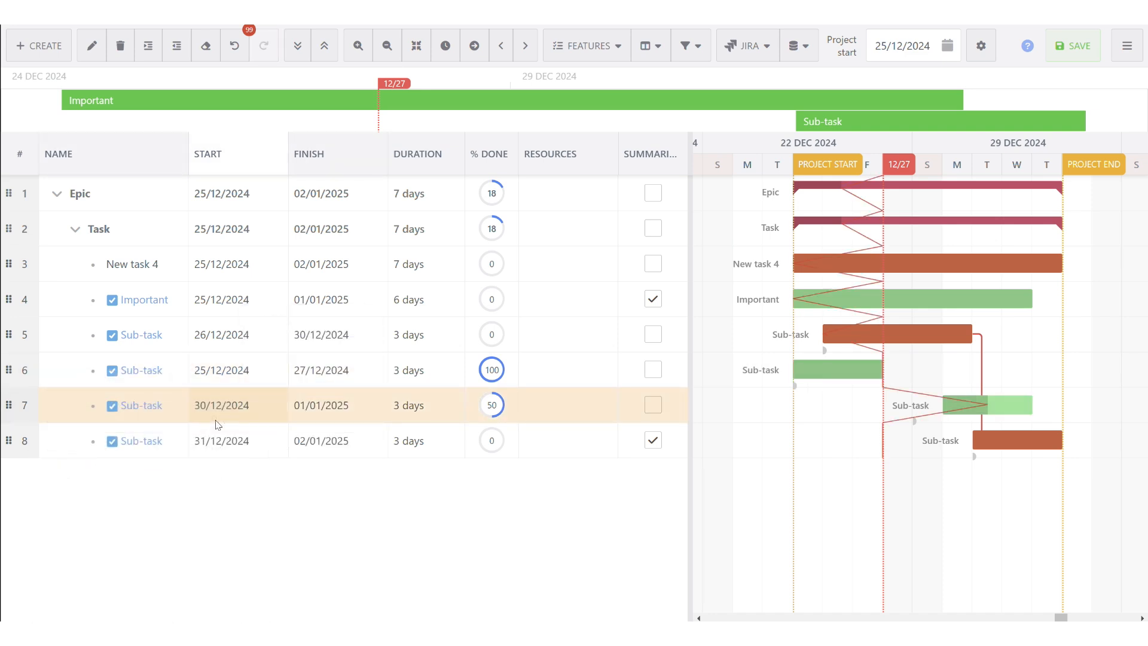
right_click(221, 413)
mouse_move(302, 418)
click(429, 490)
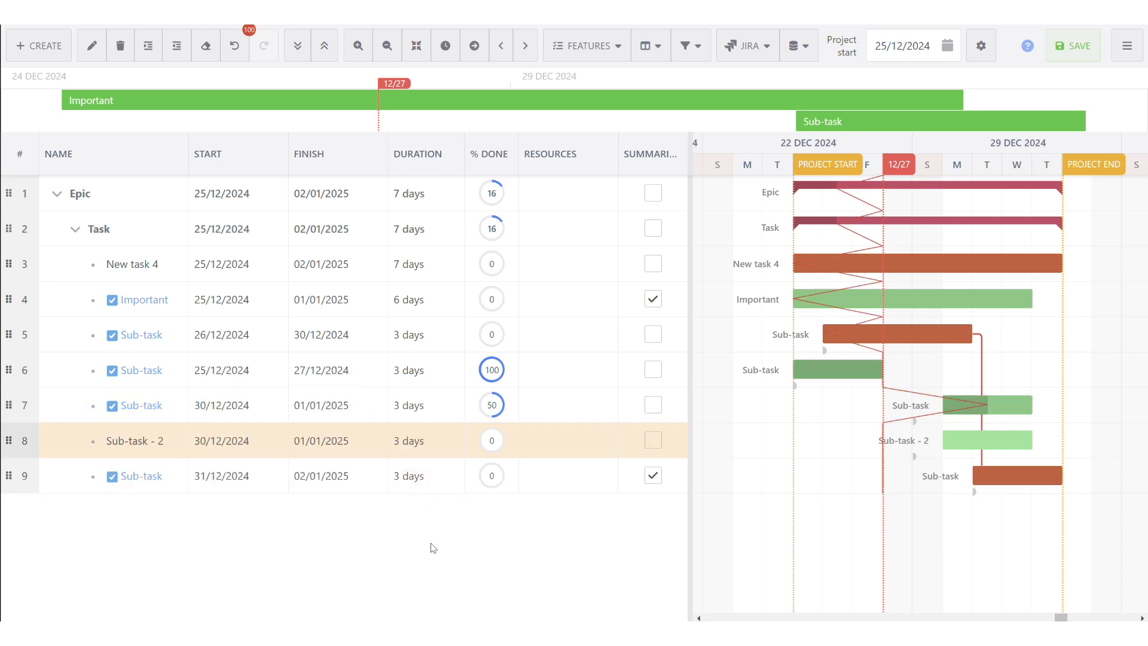
right_click(273, 443)
click(333, 615)
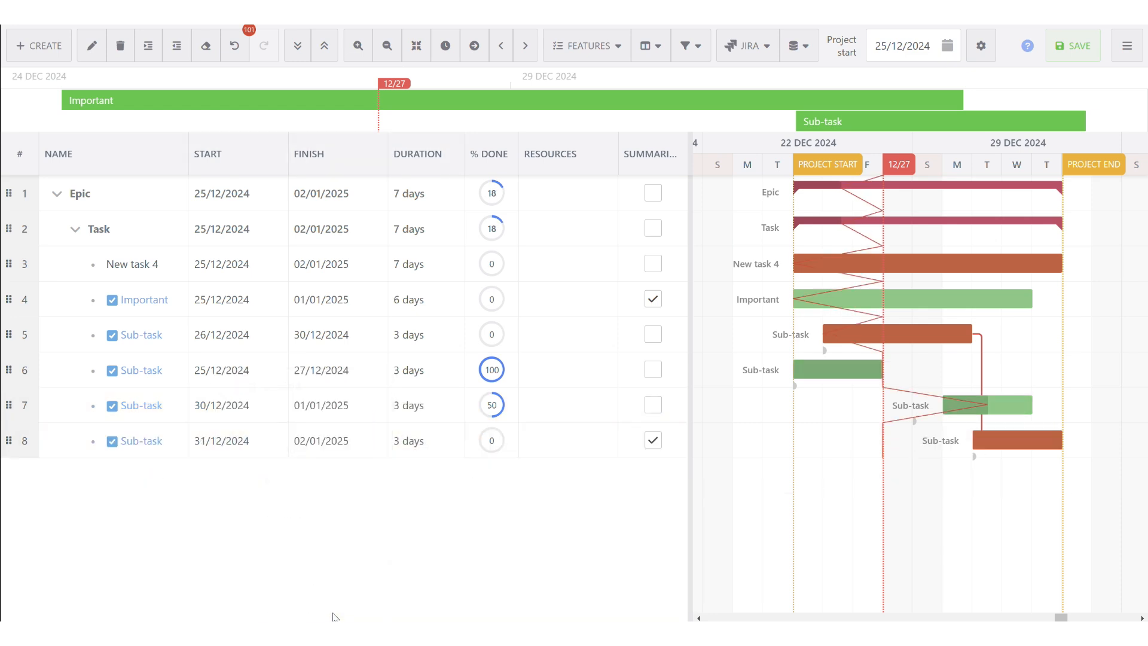
Step: Convert the row 7 sub-task to a milestone
right_click(265, 406)
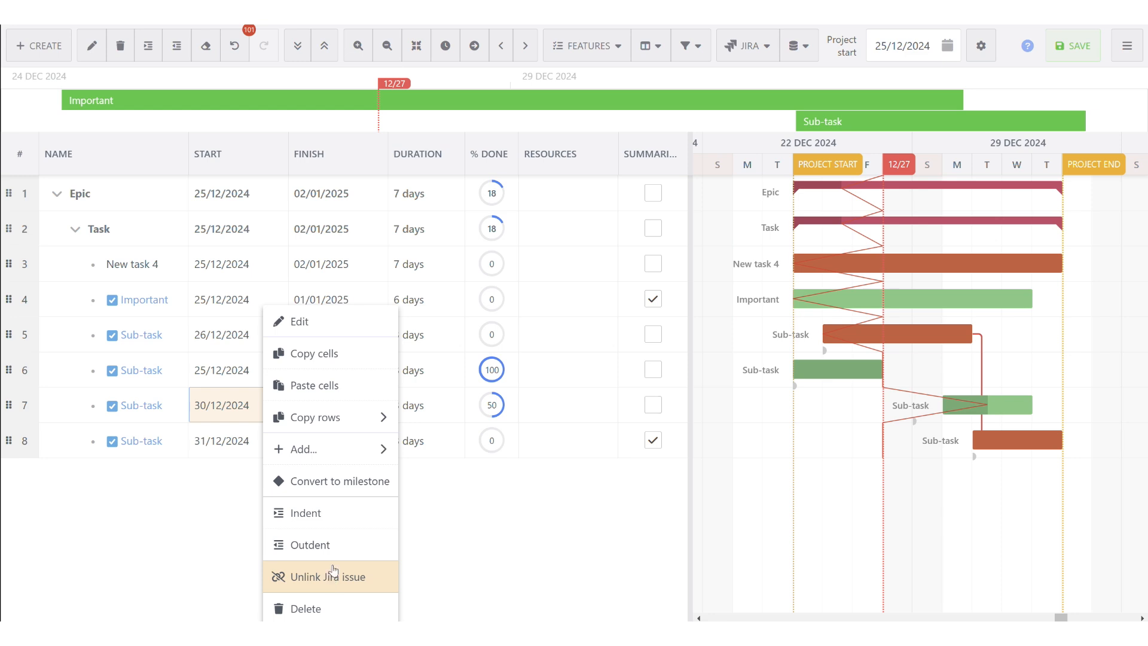
mouse_move(357, 448)
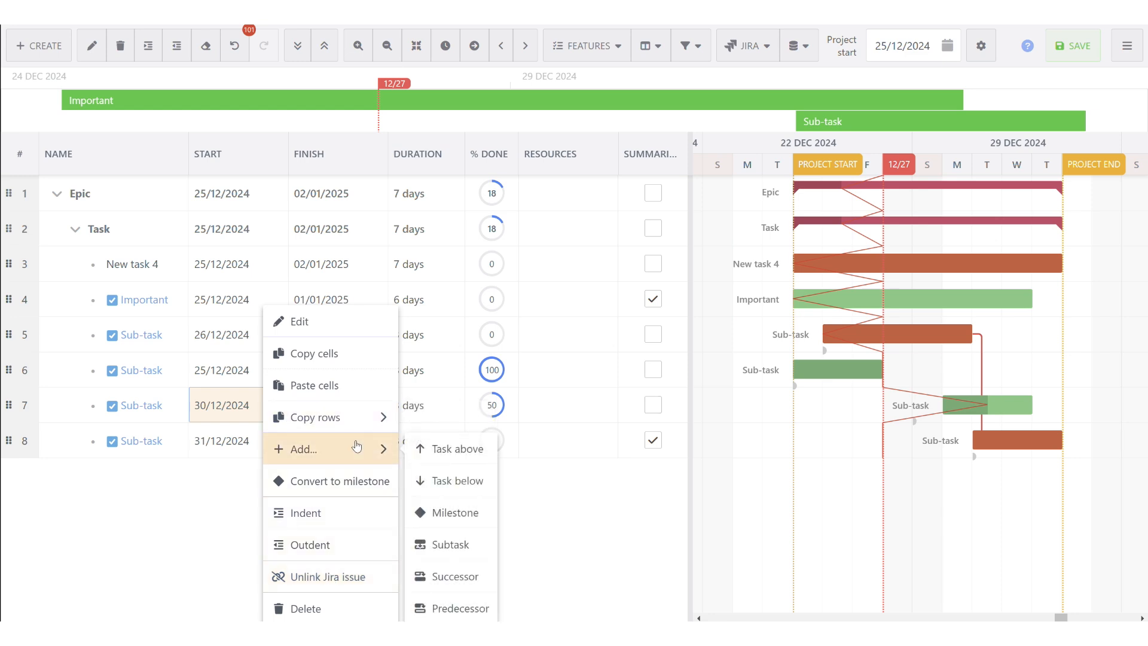
click(359, 482)
Step: Turn the row 8 sub-task into a milestone by setting its duration to 0 days
double_click(410, 452)
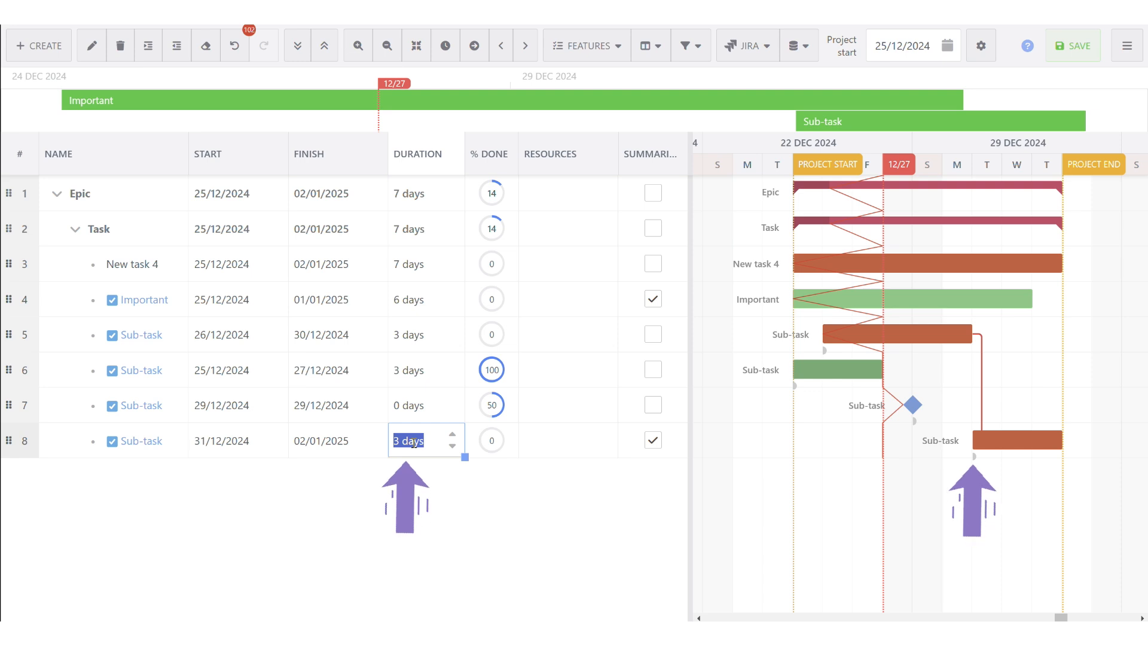
text(0)
key(Return)
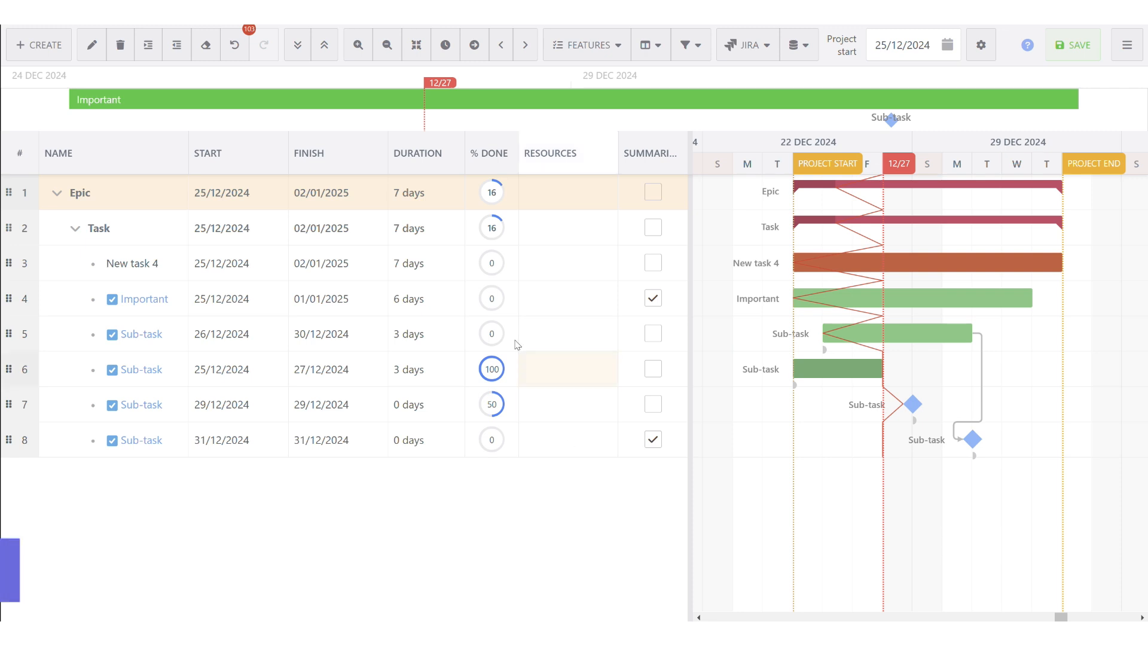
Step: Filter the task table to durations of more than 2 days
click(455, 154)
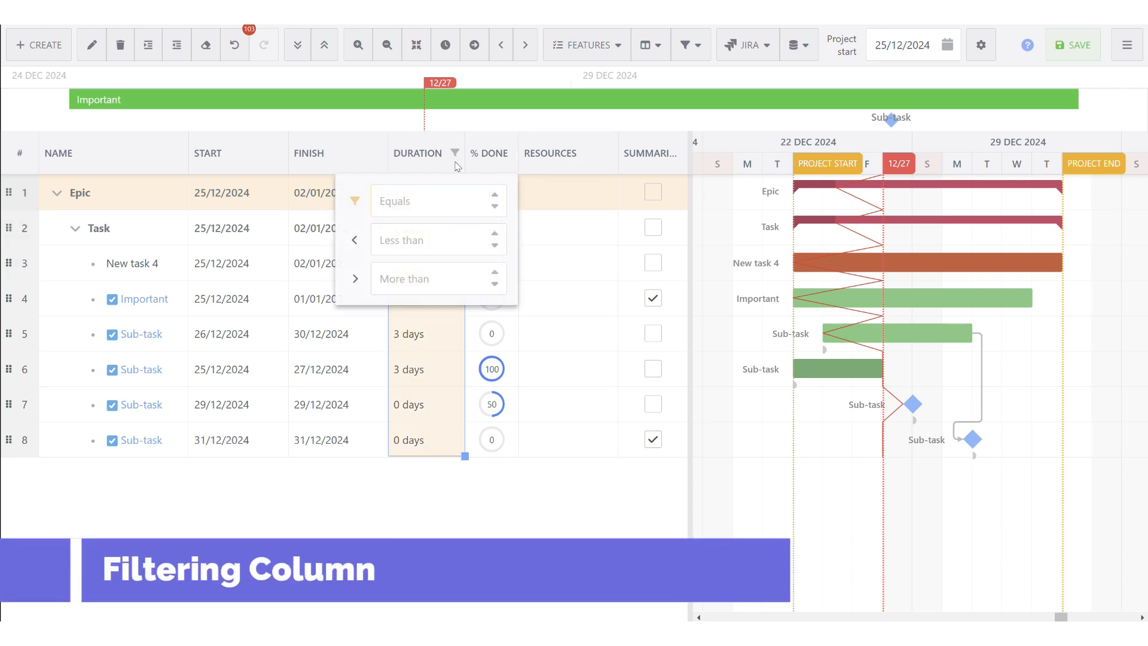
click(425, 281)
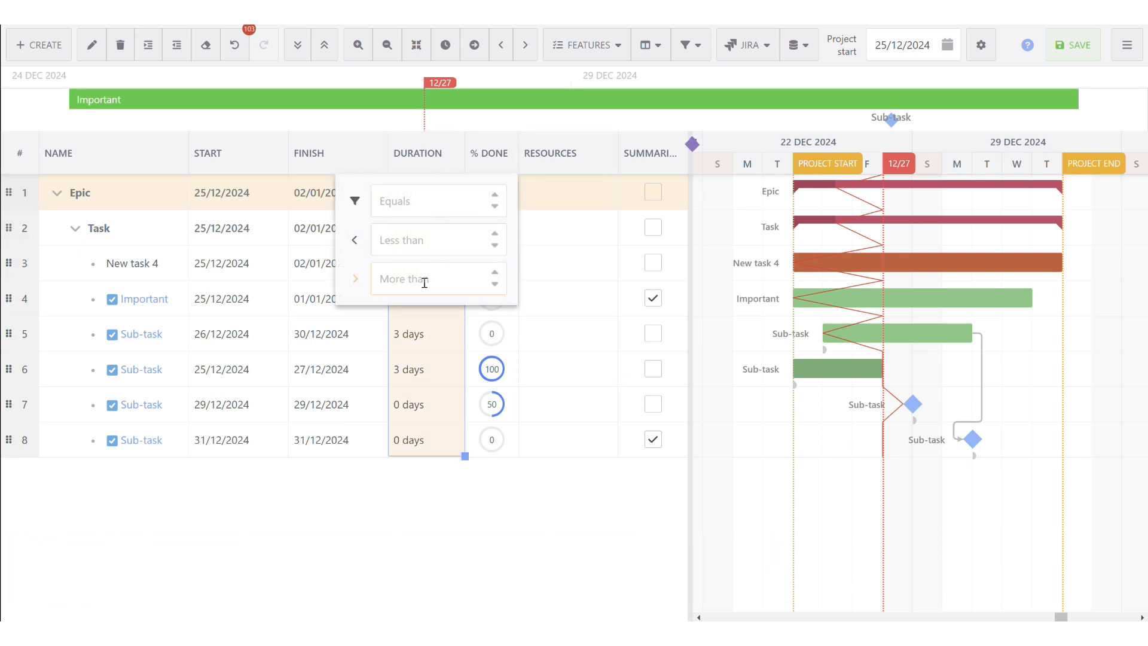
text(2)
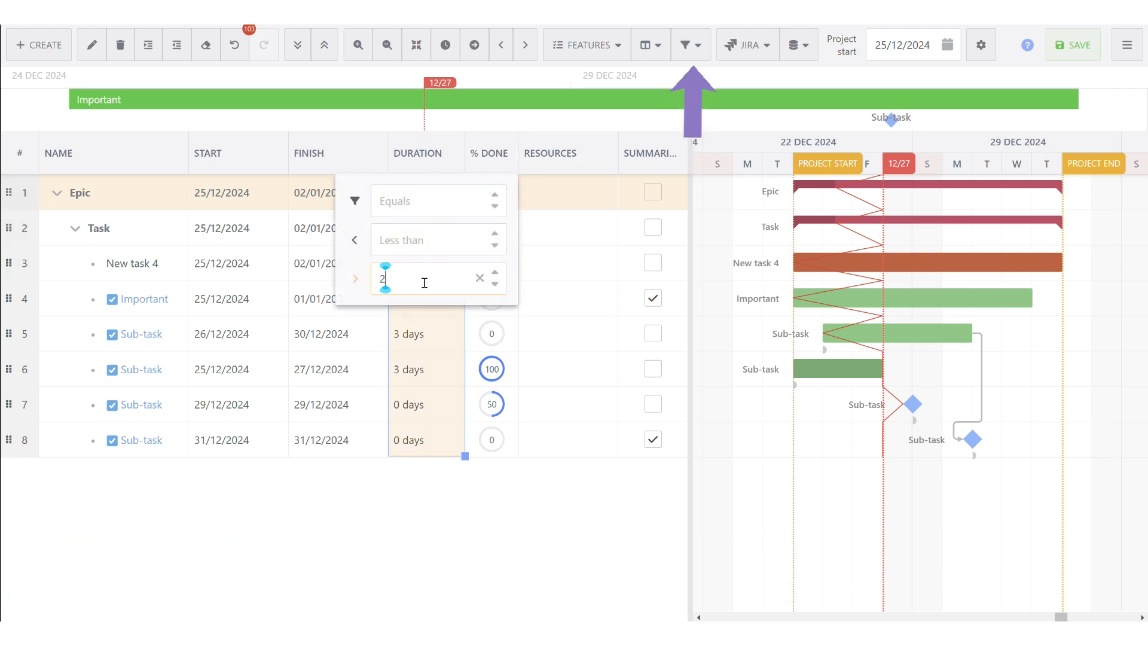
click(496, 527)
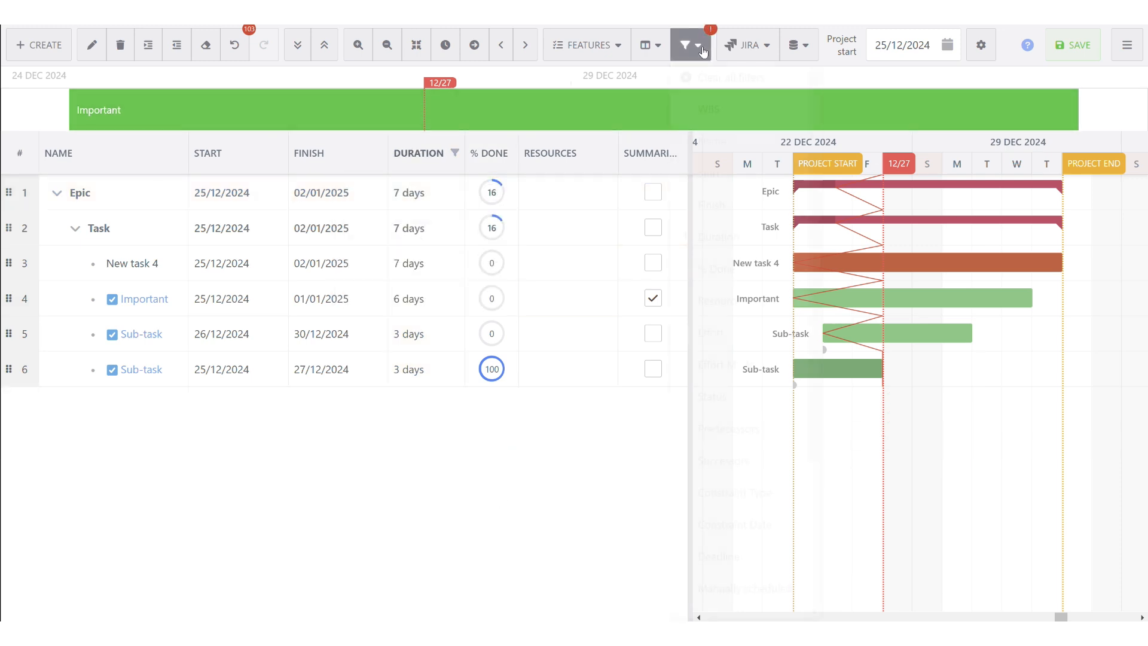
Step: Add a filter on the task name with the text "4"
click(691, 45)
click(735, 147)
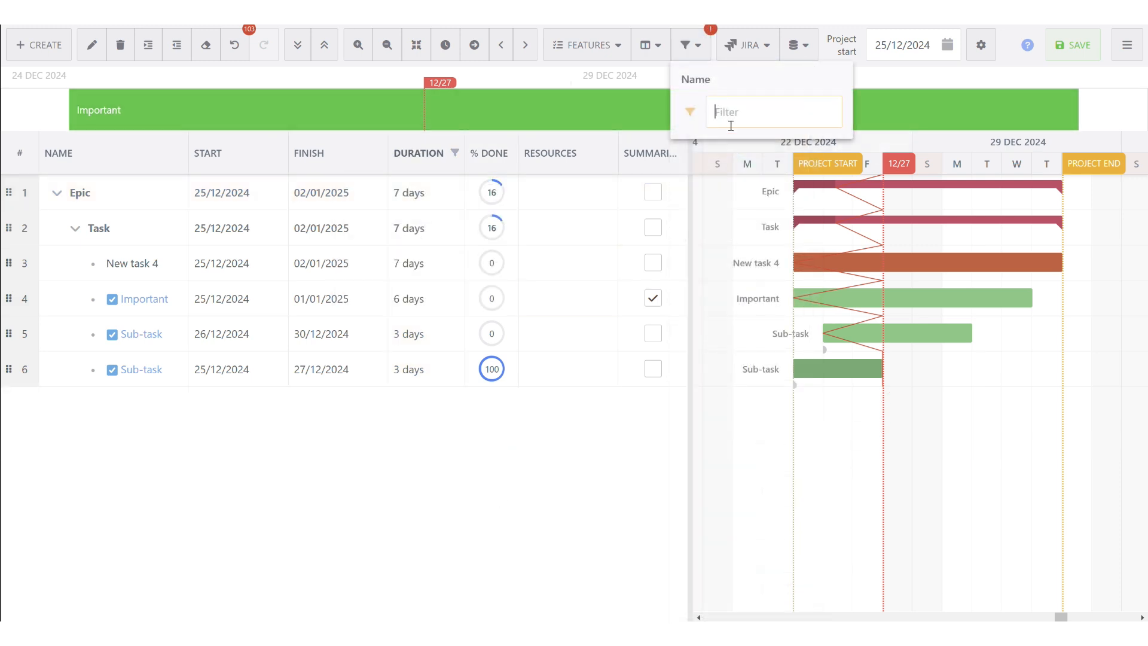
text(4)
key(Return)
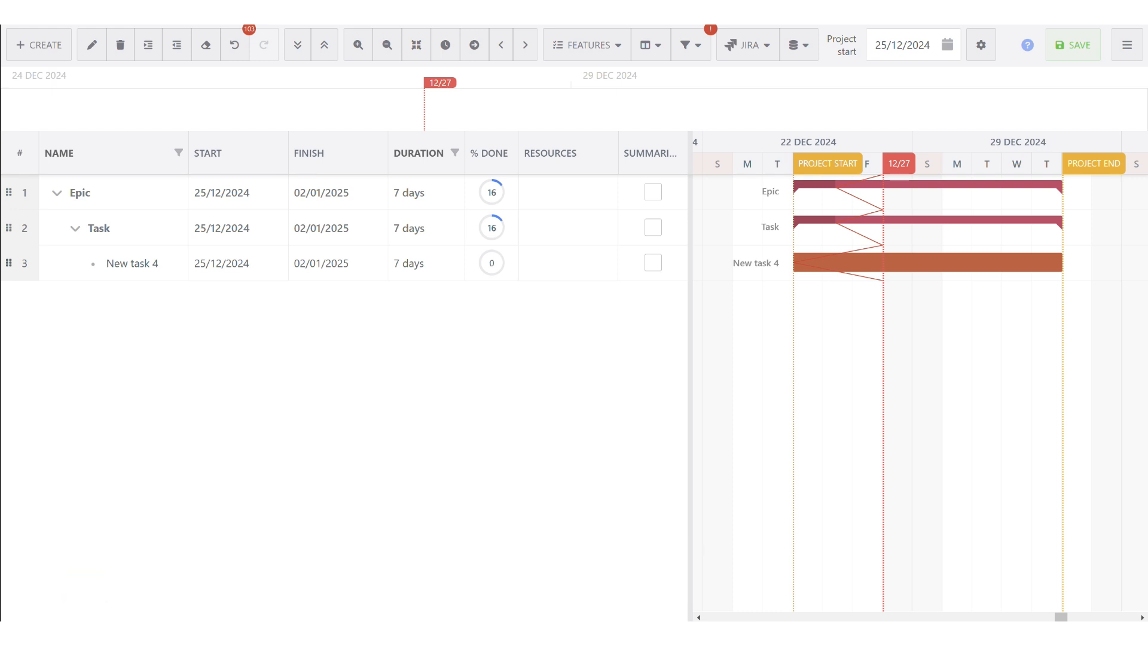
Step: Review the saved versions in the plan's version history and close it
click(798, 45)
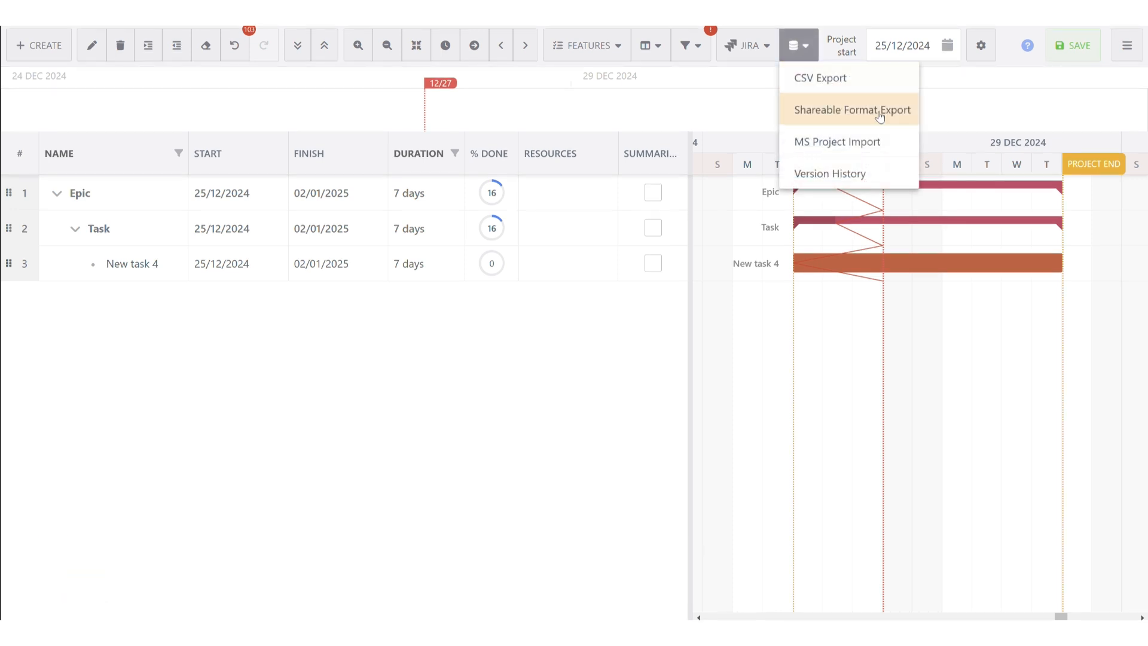
click(892, 181)
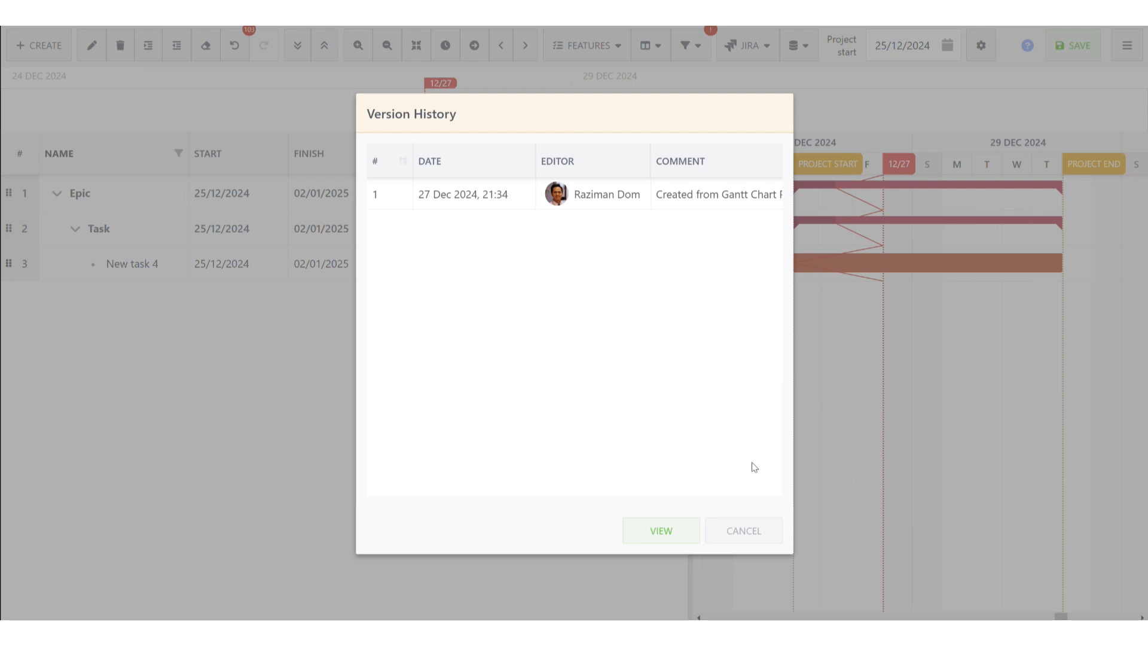
click(759, 542)
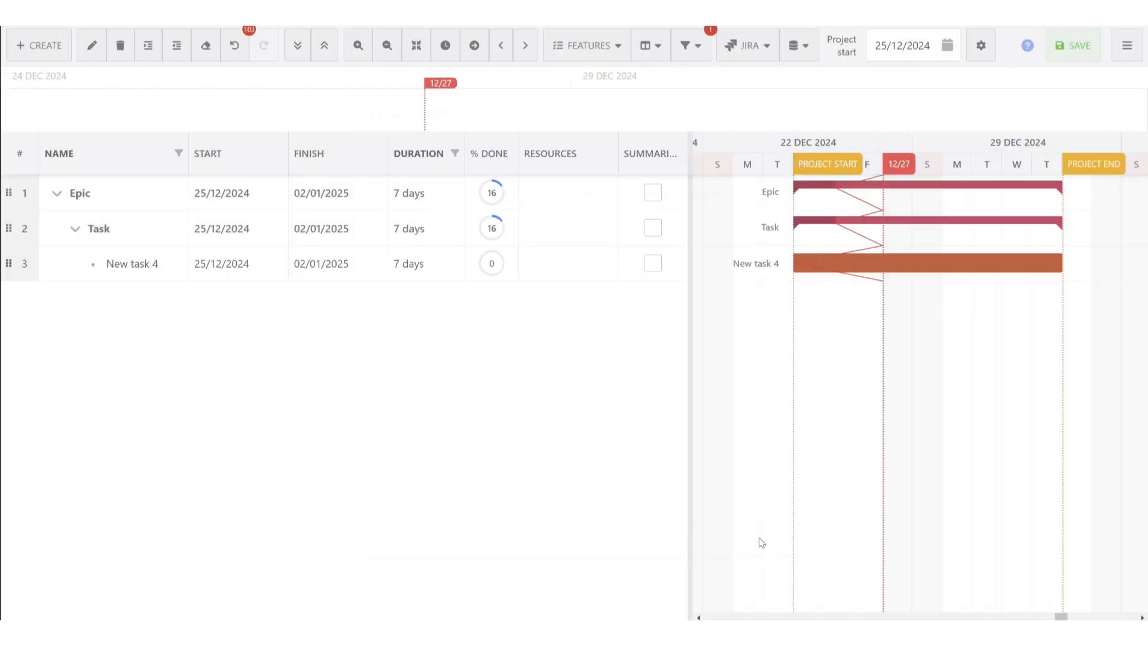
Step: Save the plan with an empty version comment and check the new entry in the version history
click(1089, 50)
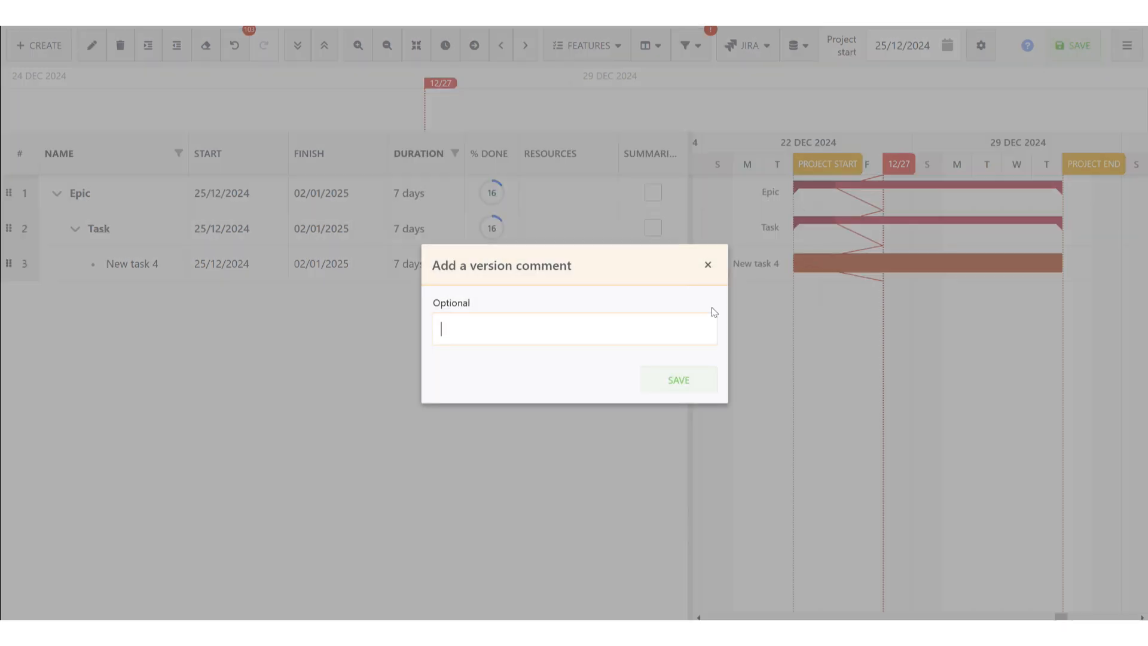
click(680, 390)
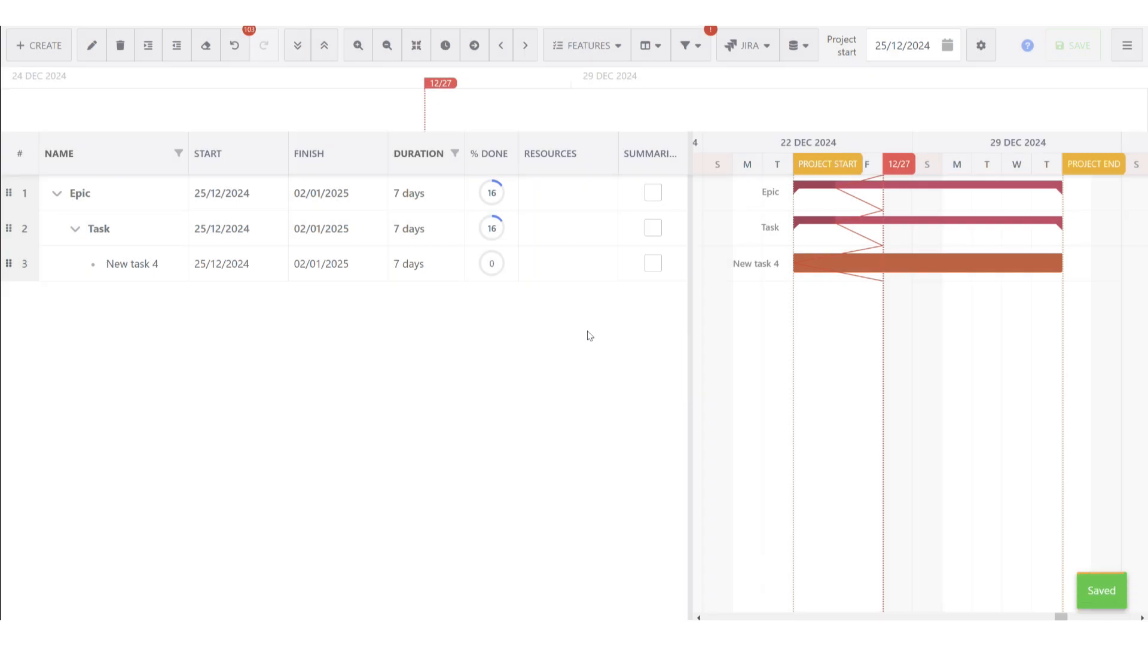
click(813, 54)
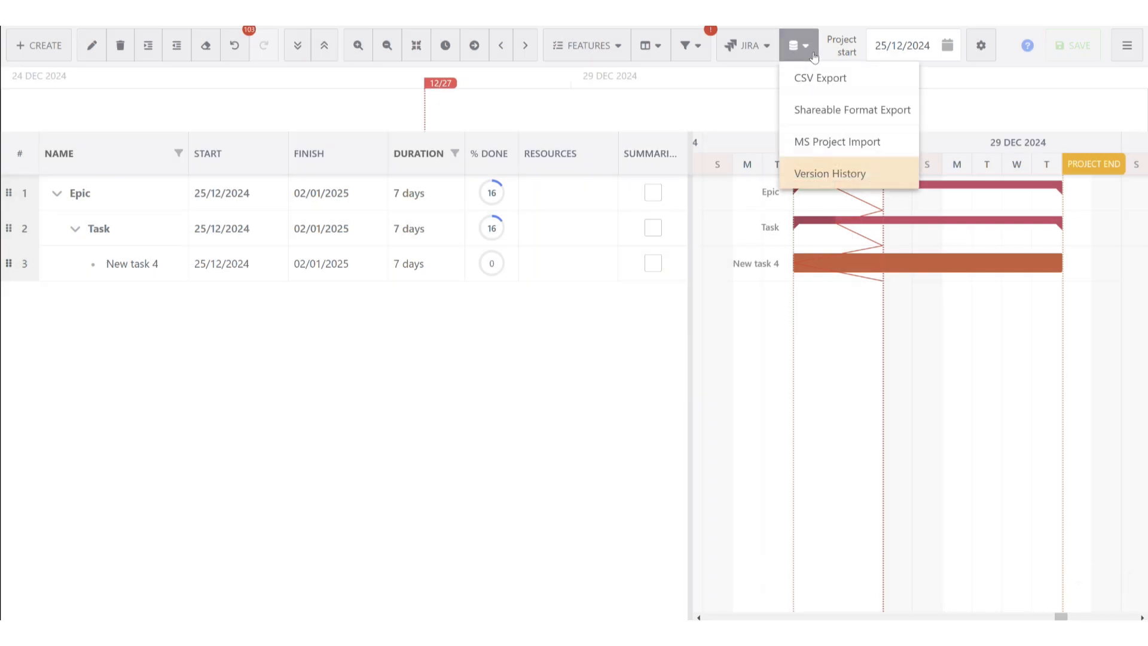
click(868, 180)
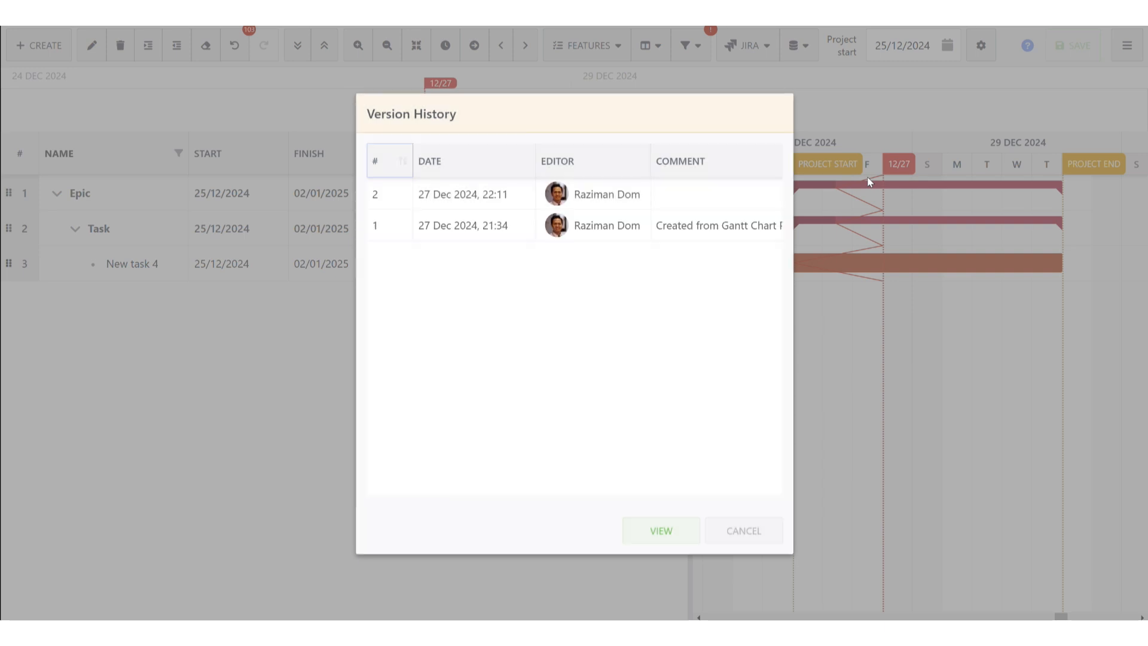
click(730, 540)
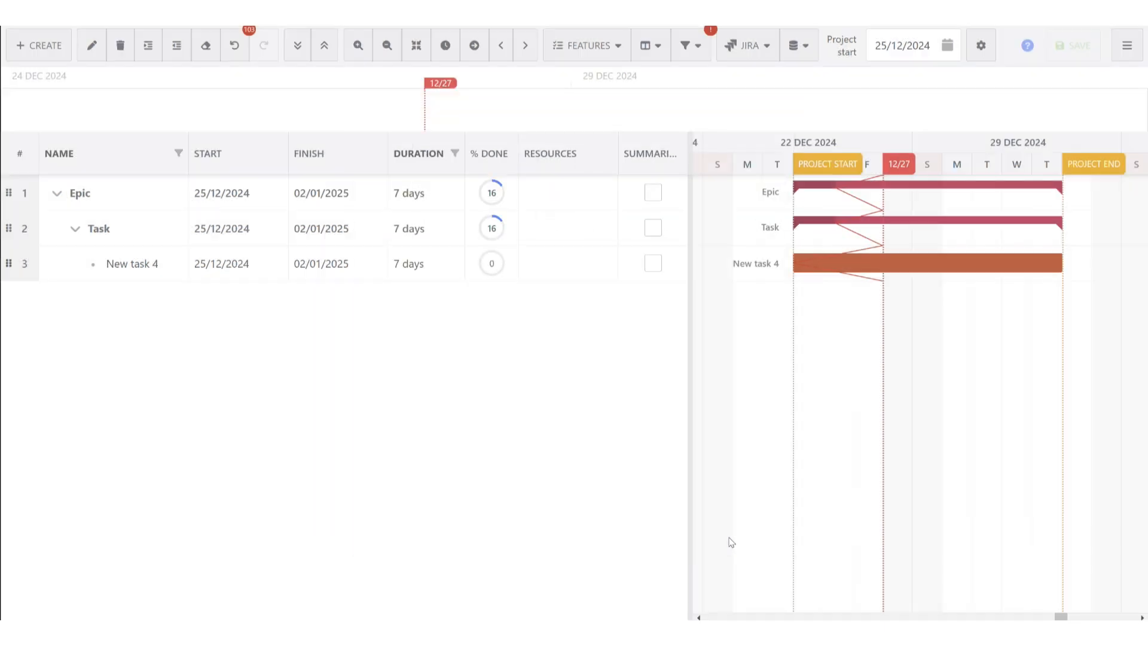
Step: Export the Gantt chart data as CSV, without excluding inactive data or omitting the time
click(799, 45)
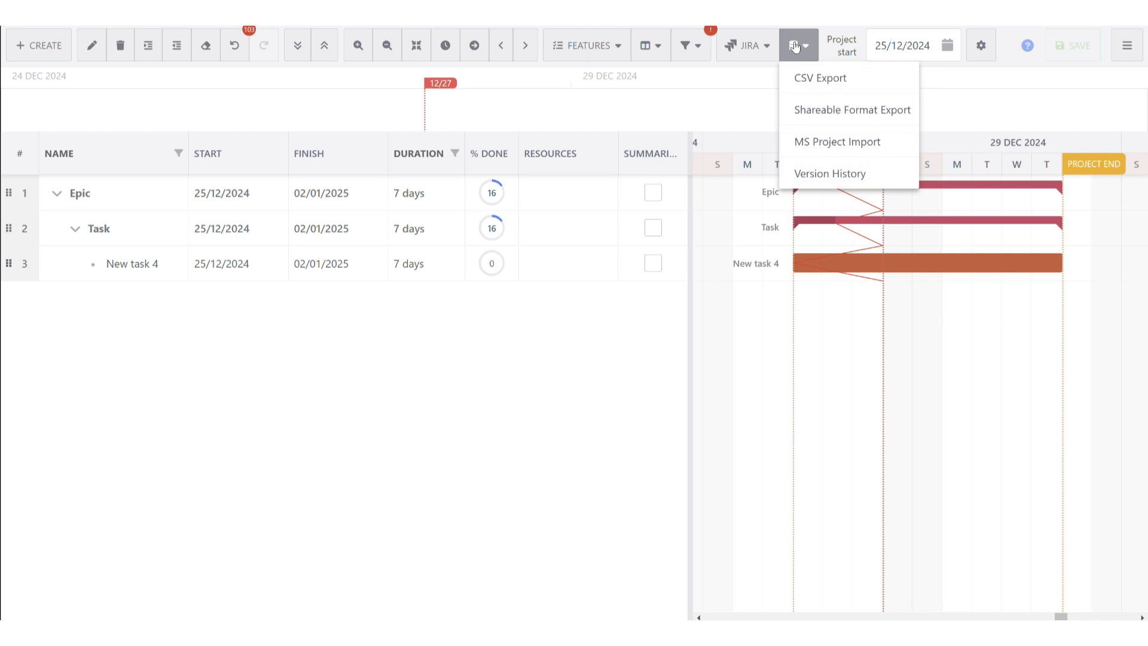
click(868, 84)
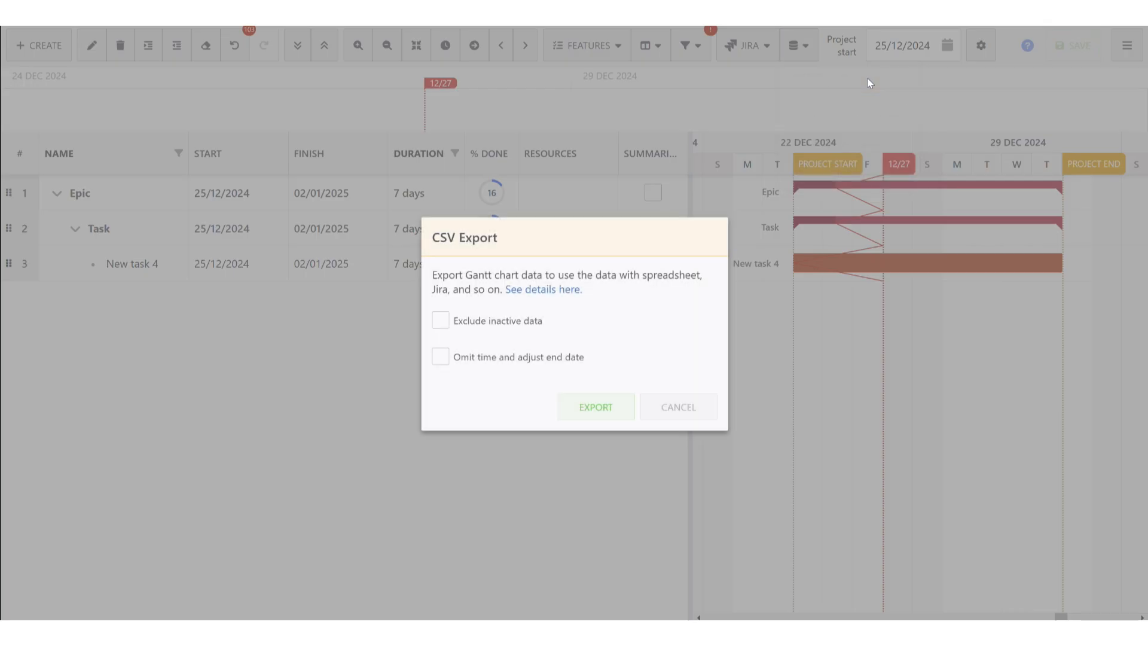
click(596, 410)
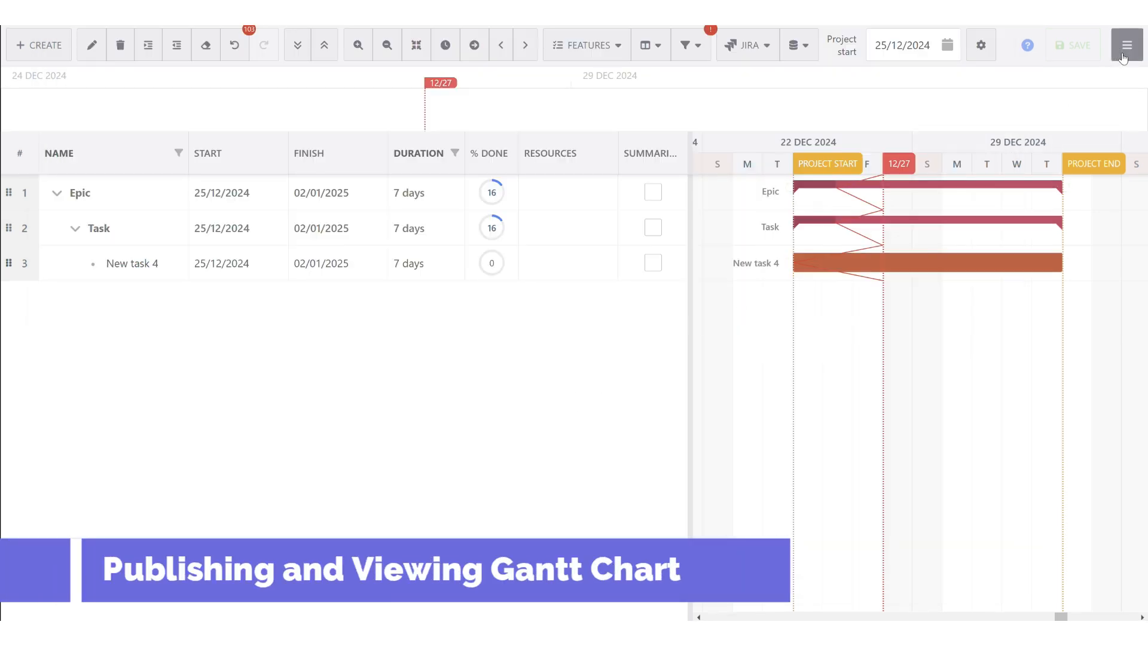
Step: Return from the Gantt editor to the page draft, title the page "My Sample Gantt" and publish it
click(1123, 55)
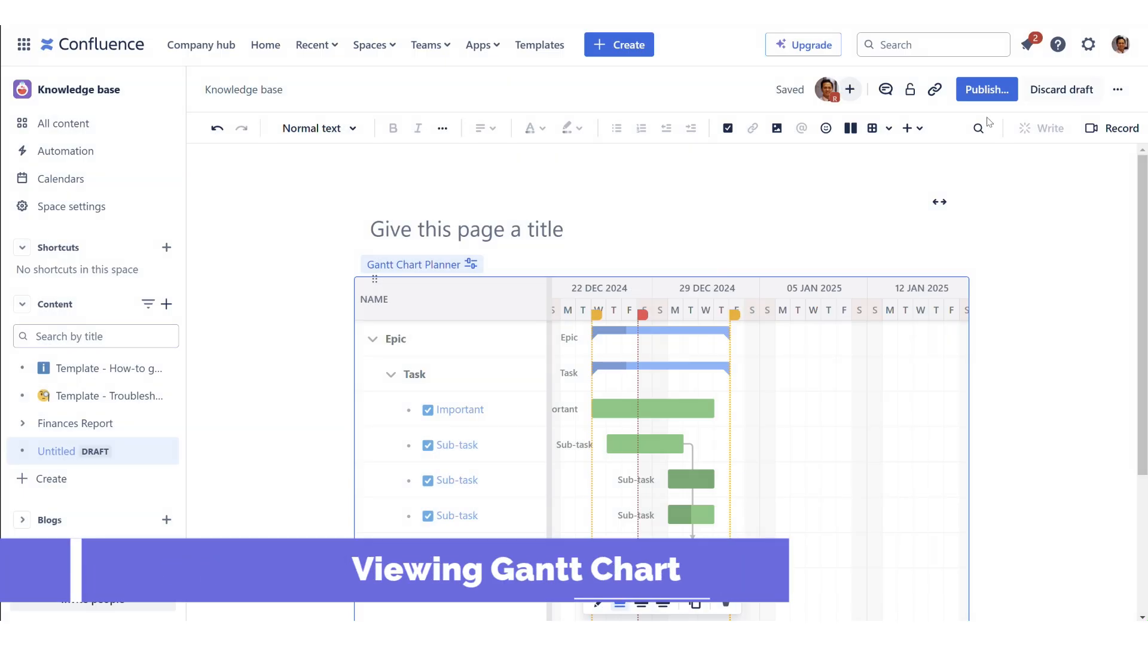
click(725, 230)
text(My)
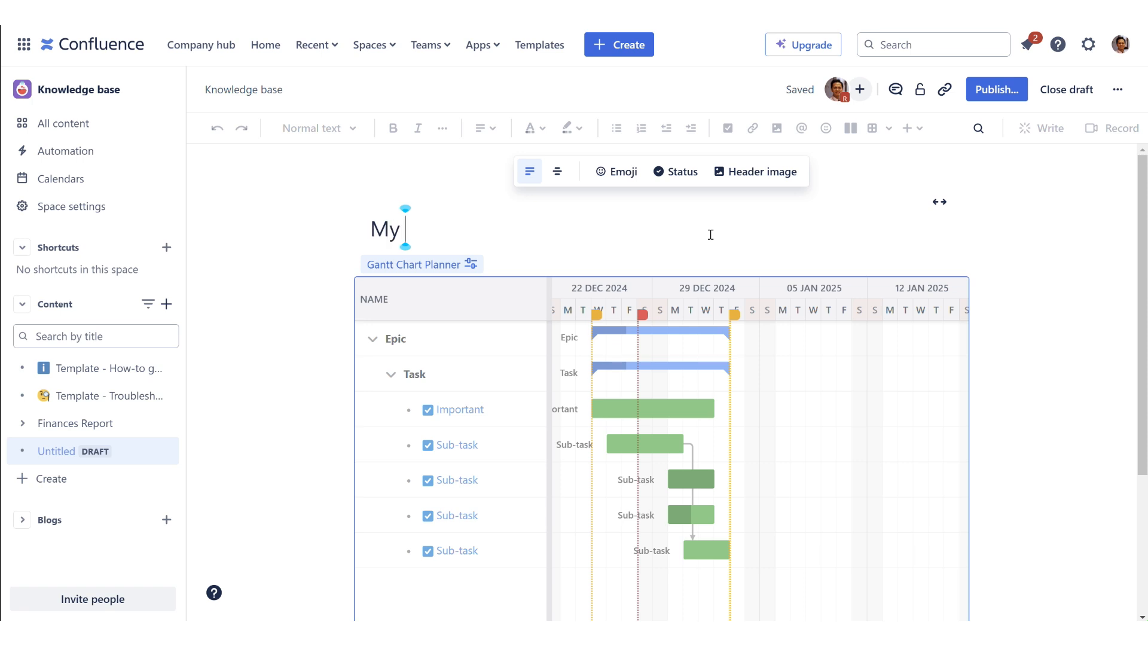
text( Sample Gantt)
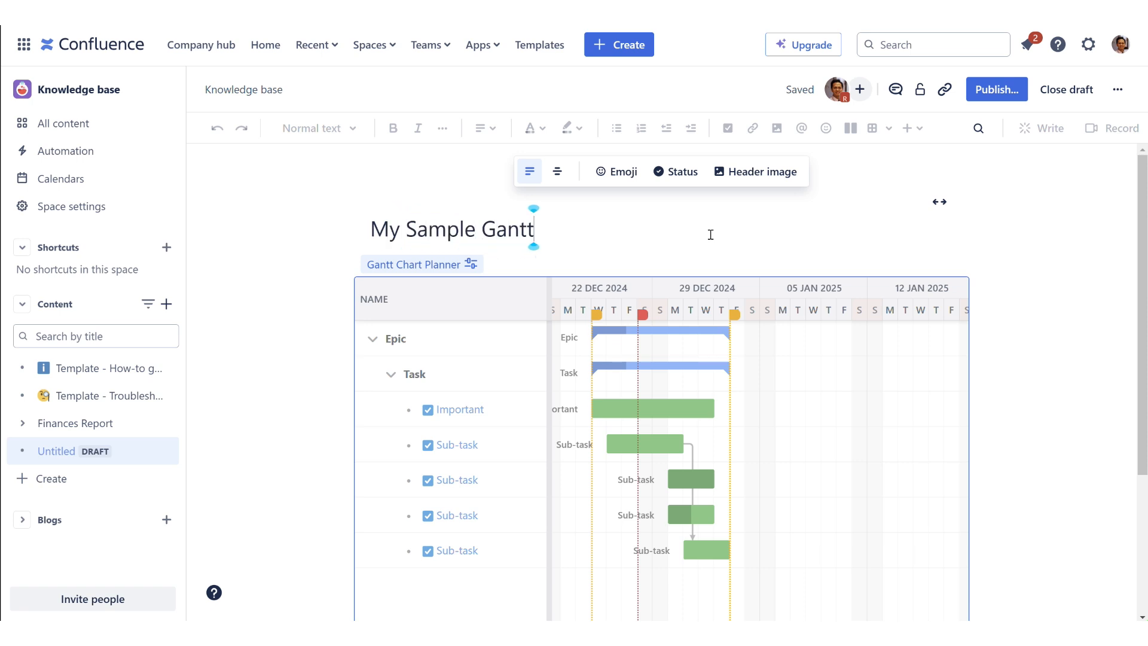
click(1015, 90)
click(736, 286)
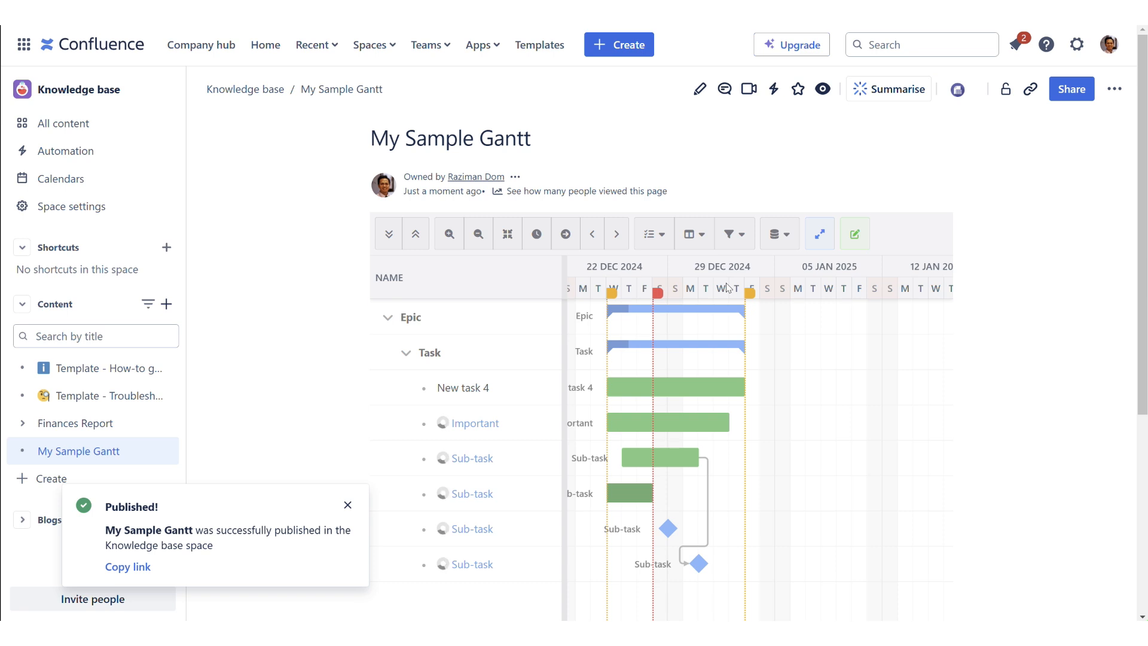
Step: View the published Gantt chart in the full screen viewer and reopen the chart in its editor from the page
scroll(943, 393, down, 3)
scroll(943, 393, up, 2)
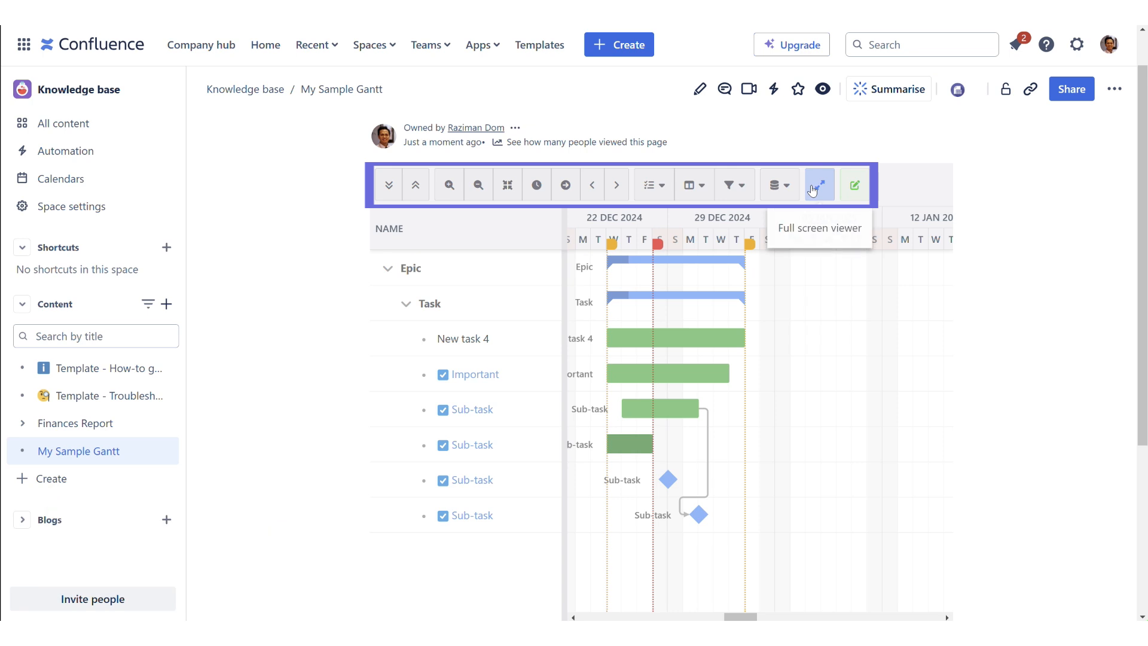
scroll(818, 185, up, 1)
click(822, 236)
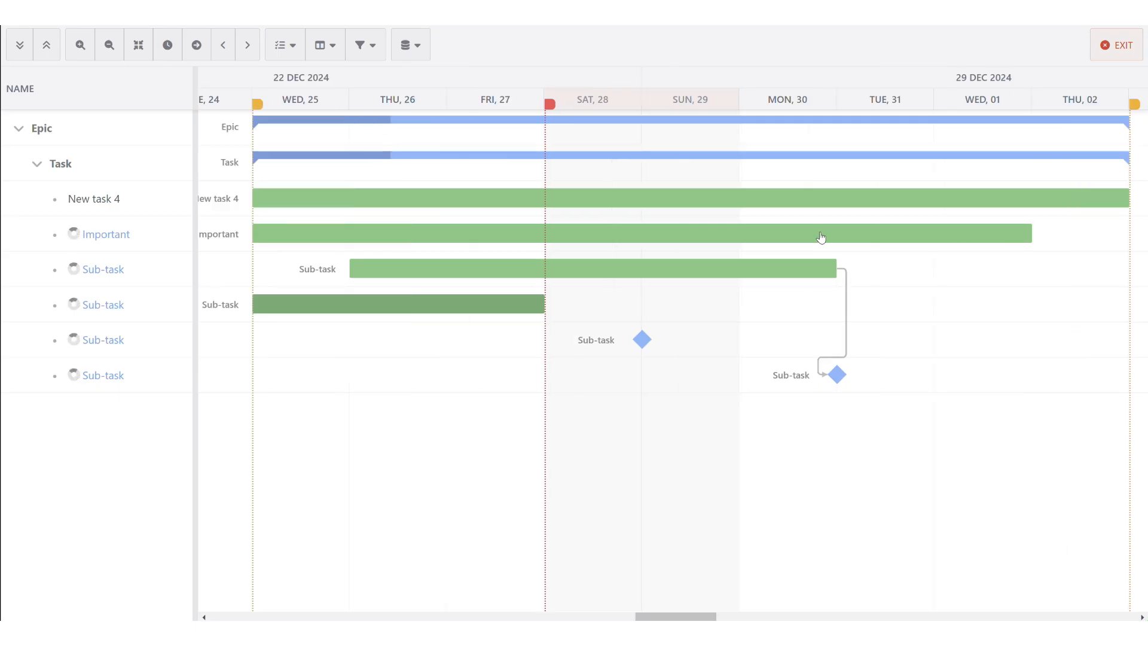
click(1124, 46)
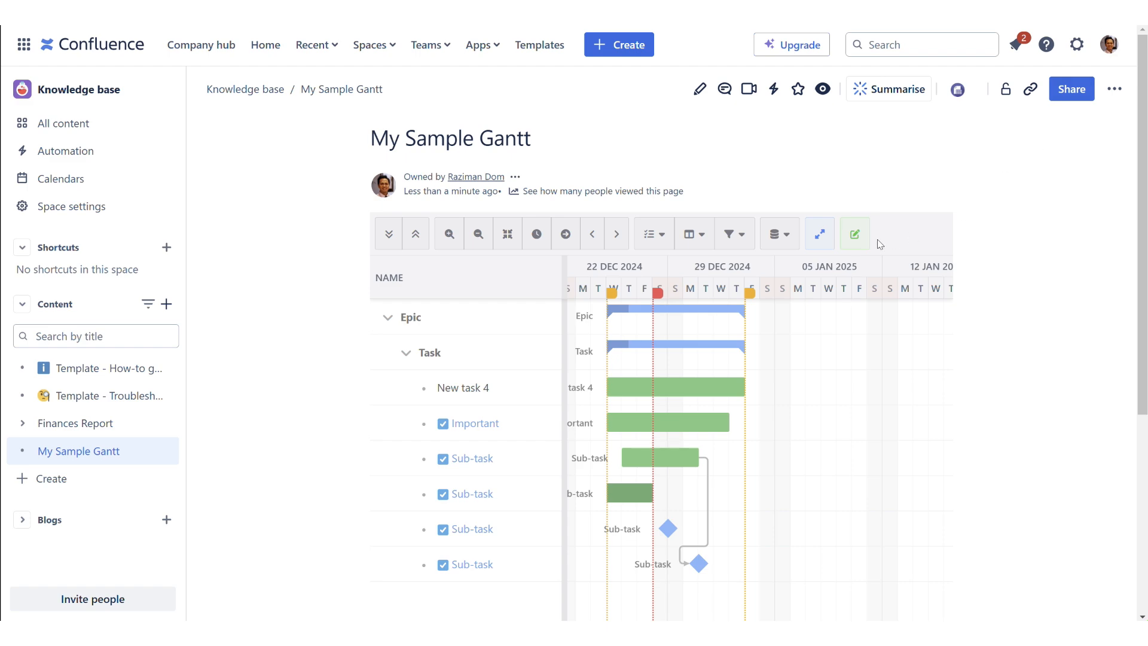
click(855, 235)
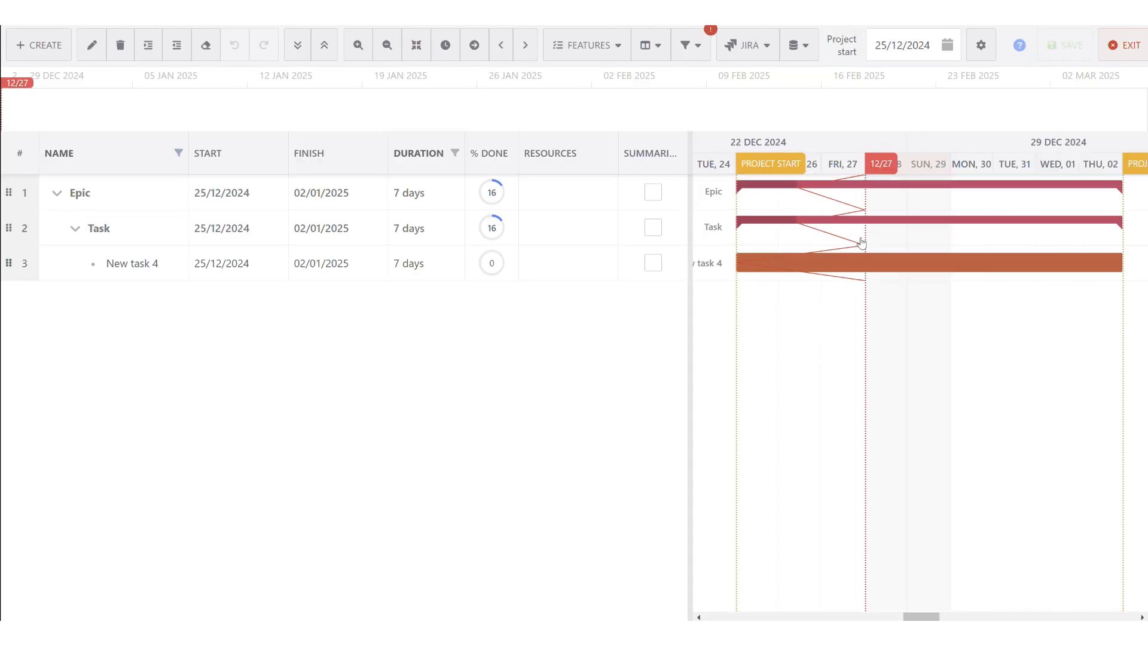